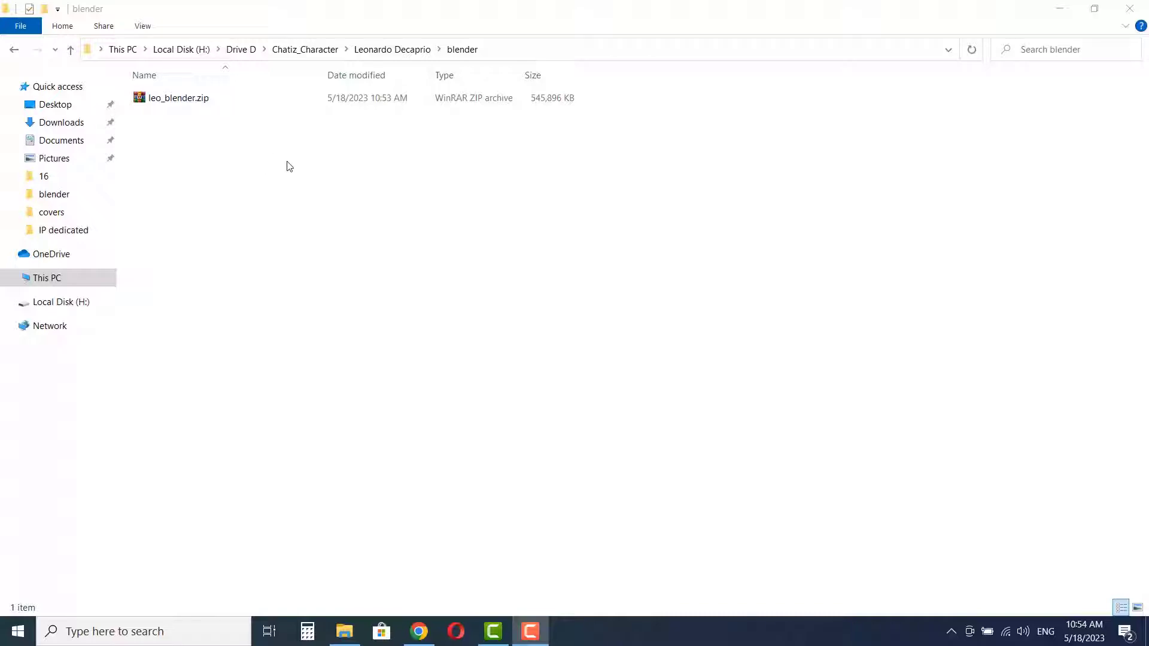
Step: Extract leo_blender.zip into its folder and open the extracted leo.blend
left_click(193, 98)
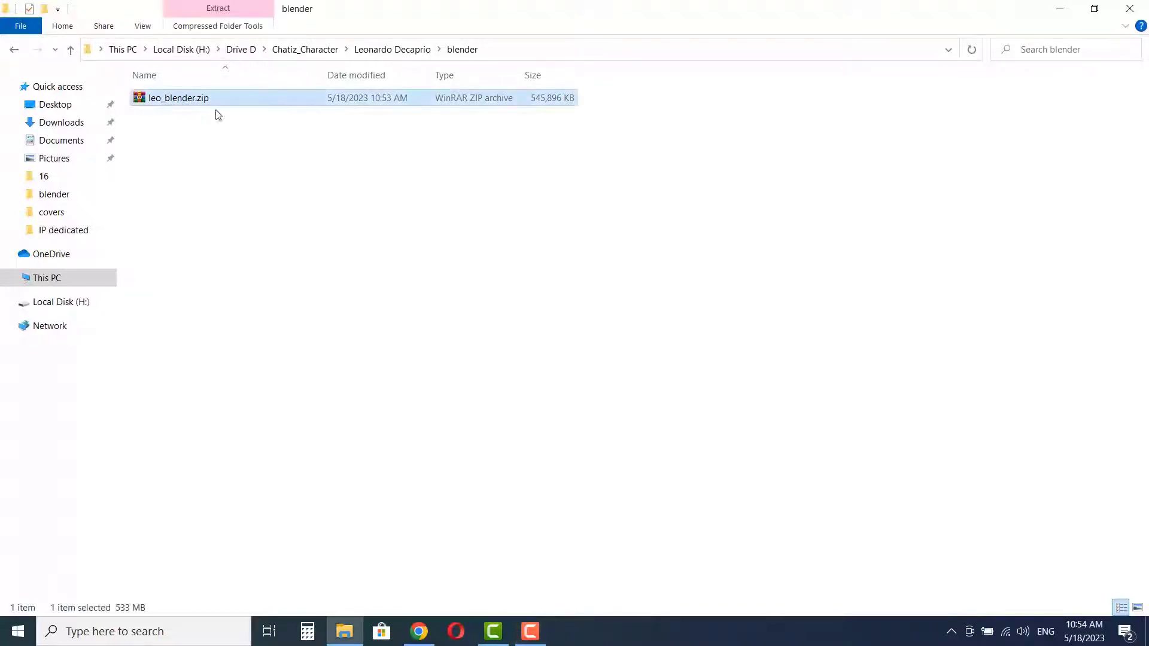
right_click(179, 102)
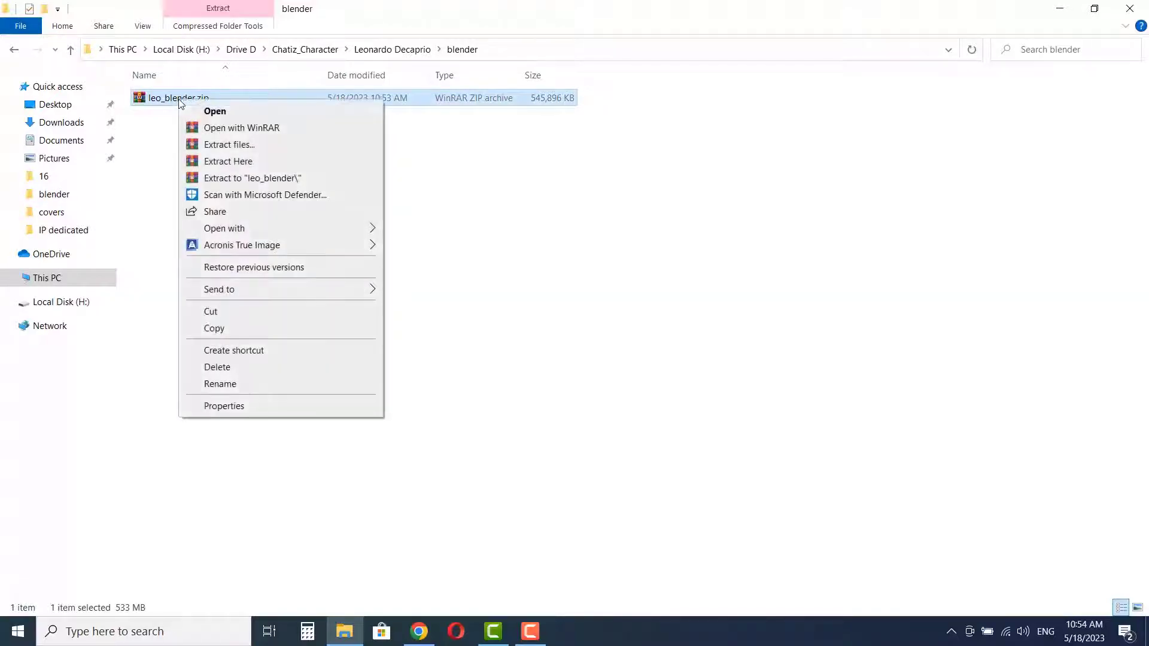
left_click(231, 164)
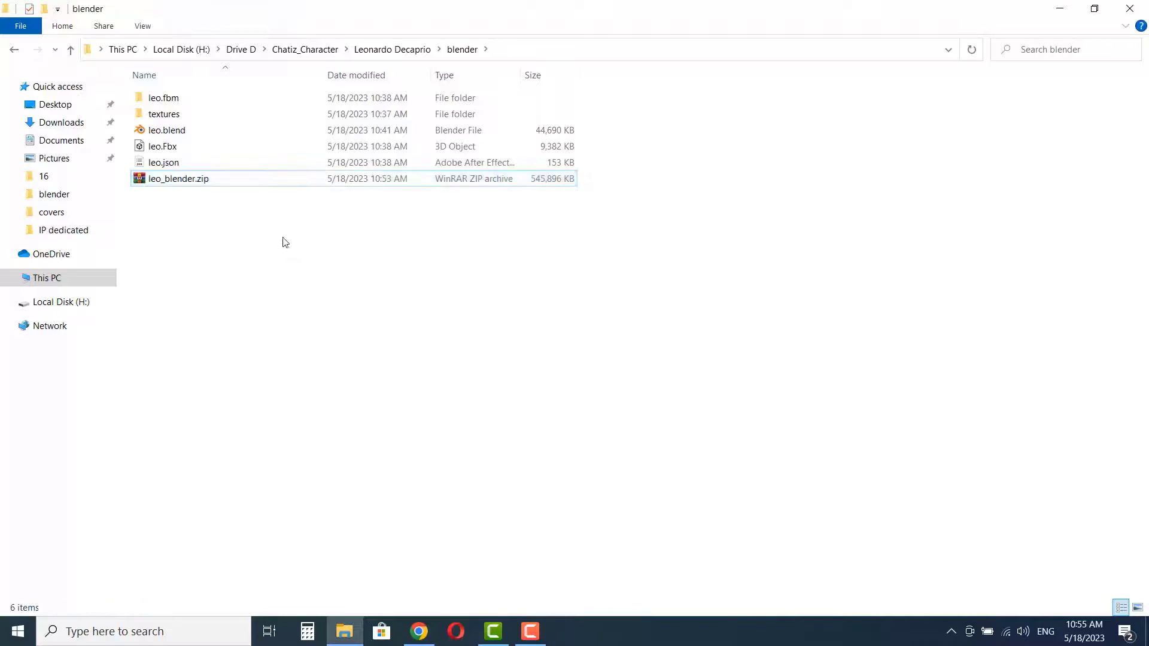
left_click(160, 133)
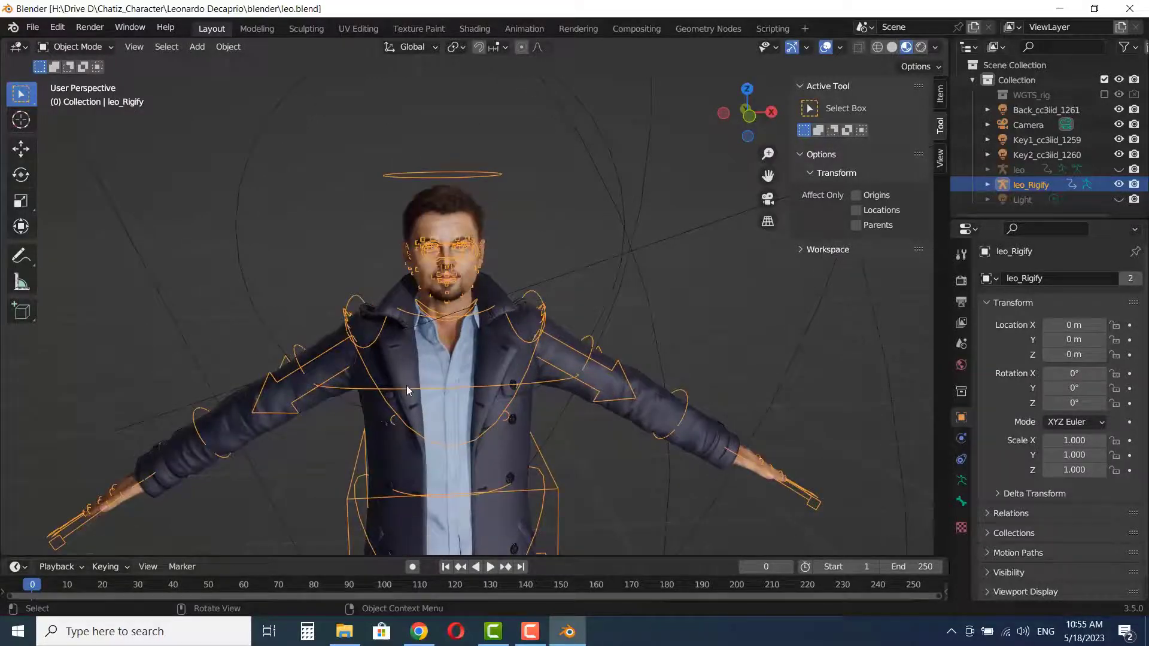
scroll(406, 385, "up", 3)
scroll(403, 376, "up", 3)
scroll(385, 345, "down", 2)
scroll(386, 345, "down", 2)
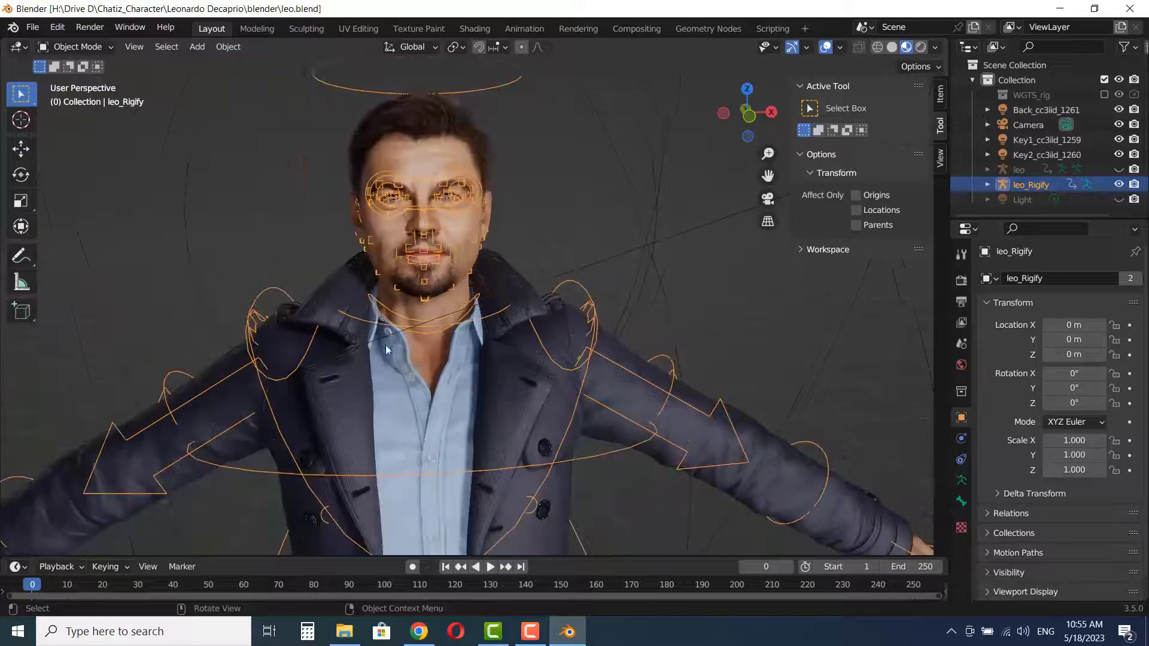
mouse_move(442, 311)
middle_mouse_down()
mouse_move(484, 310)
mouse_move(420, 304)
mouse_move(462, 306)
middle_mouse_up()
scroll(462, 307, "up", 2)
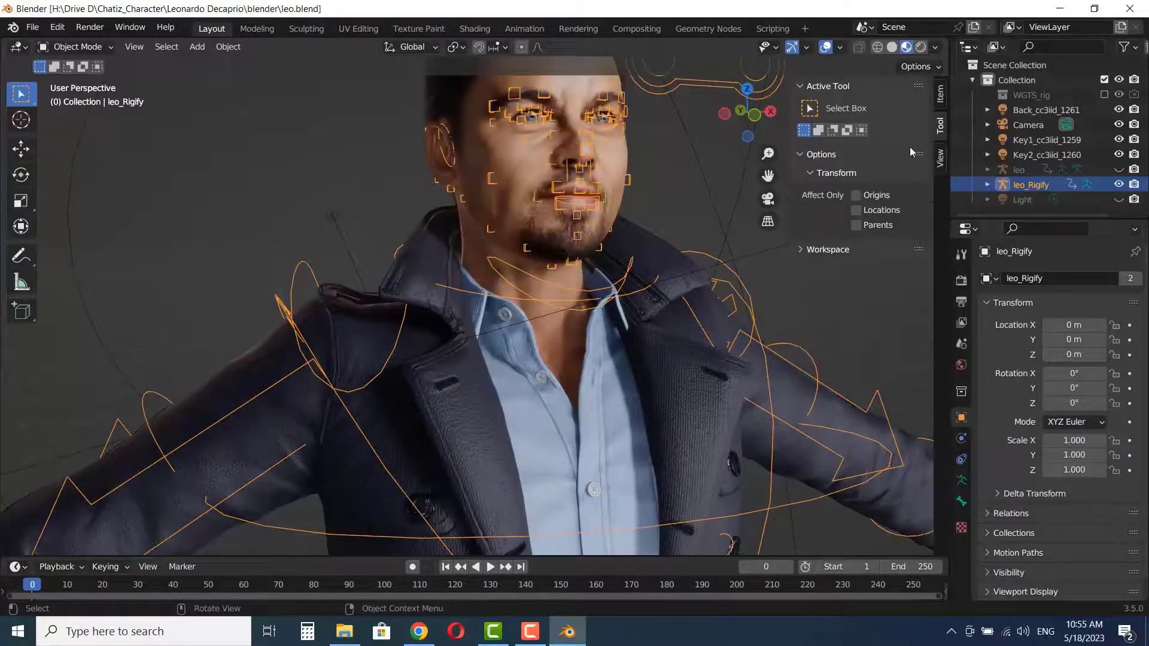
left_click(1118, 184)
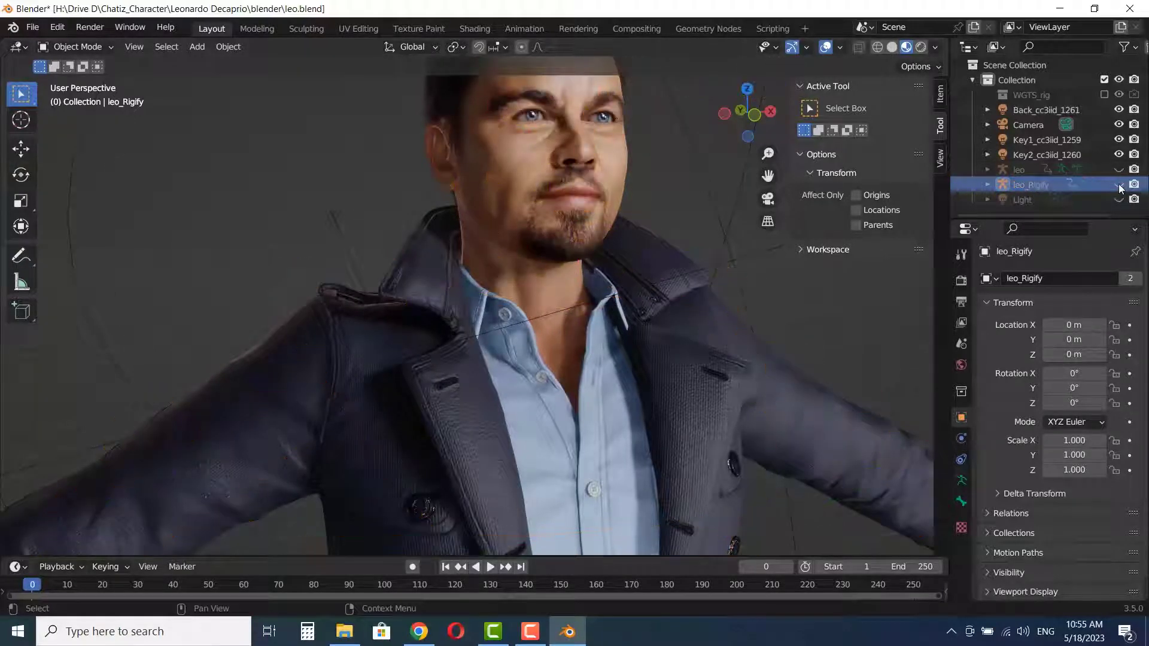
middle_click_drag(713, 255, 665, 276)
scroll(647, 289, "up", 2)
scroll(542, 284, "up", 1)
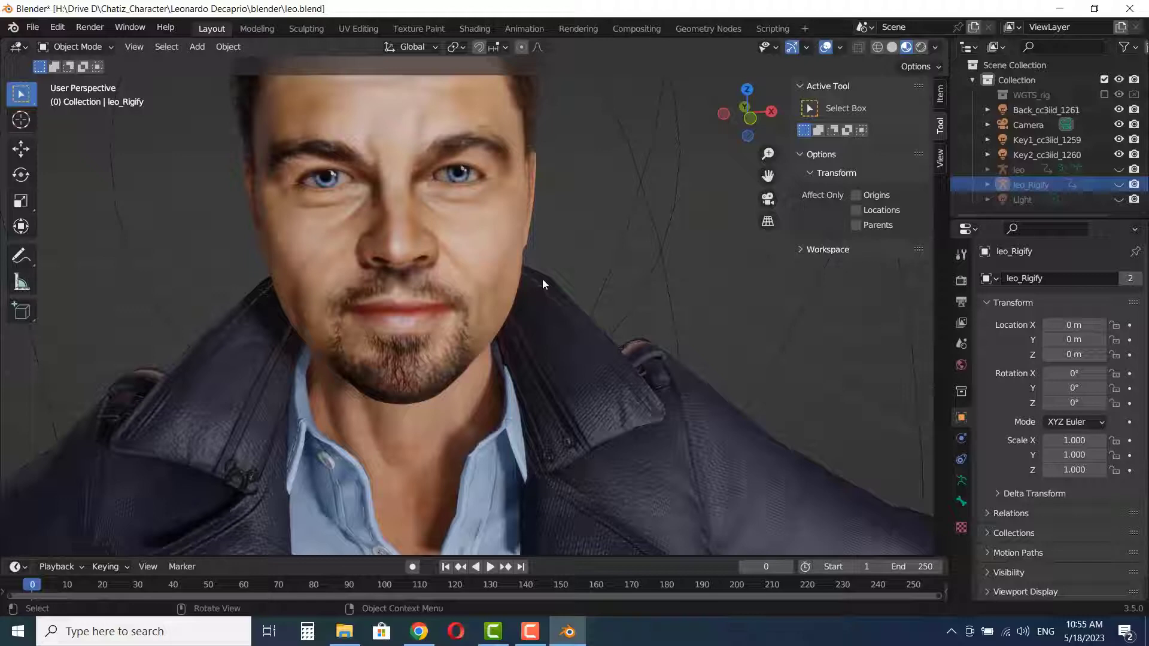
scroll(414, 347, "down", 3)
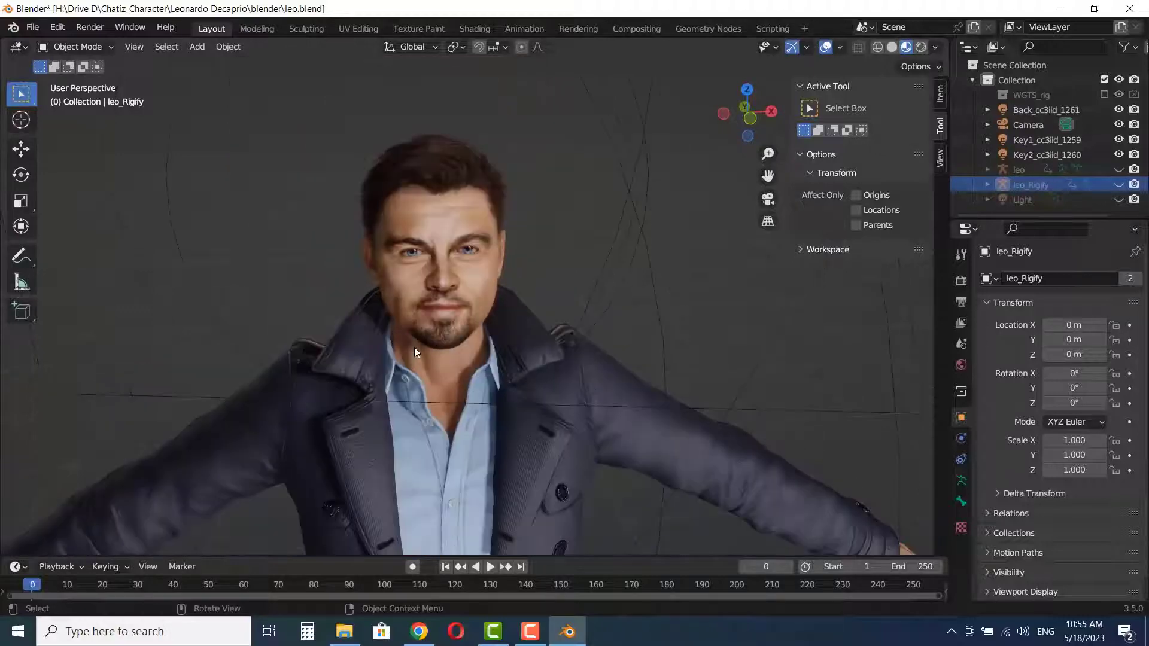
scroll(423, 368, "down", 2)
scroll(429, 388, "down", 2)
scroll(474, 428, "up", 3)
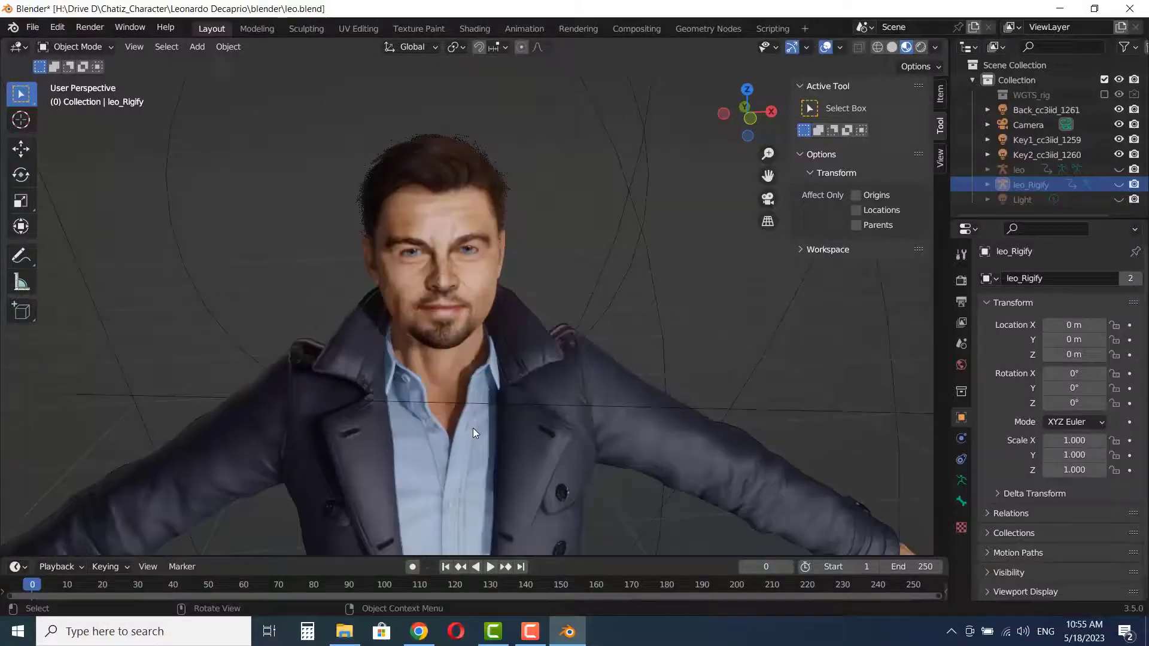
scroll(473, 428, "up", 1)
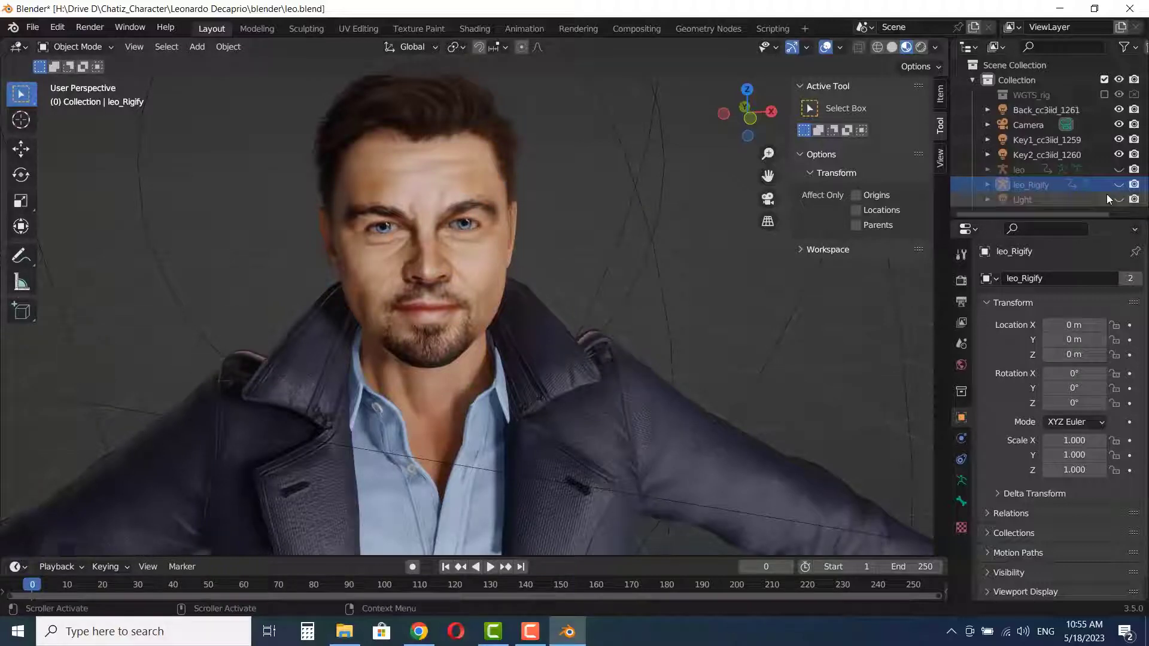
left_click(1119, 184)
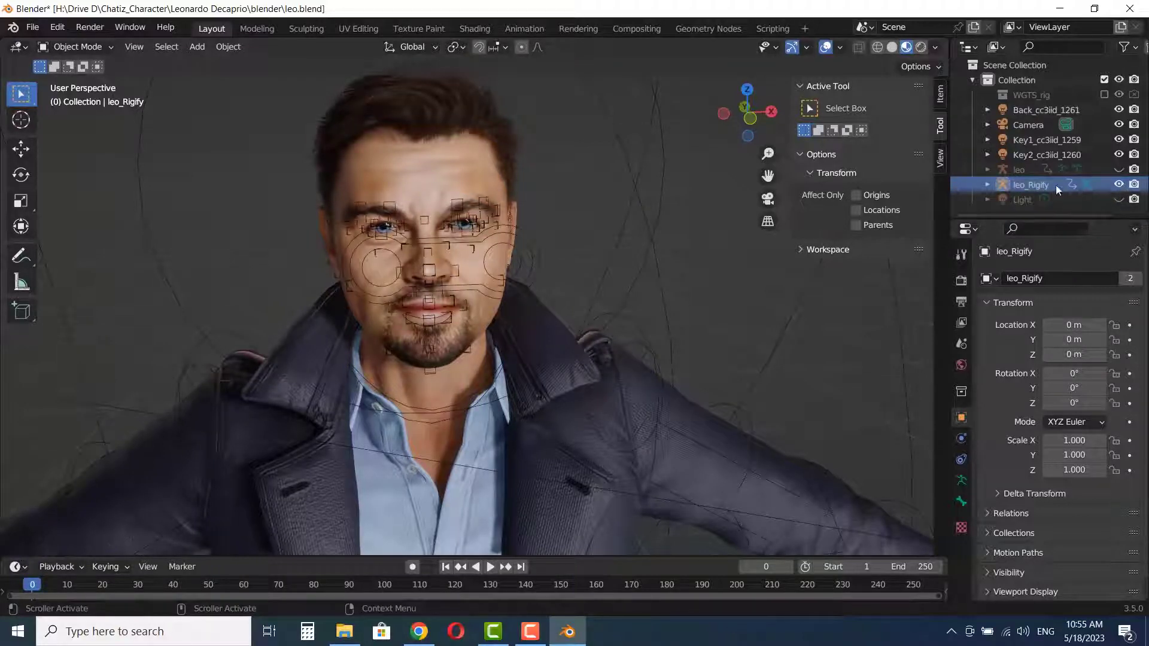
Step: Select the leo_Rigify rig and switch it to Pose Mode
left_click(631, 323)
left_click(76, 47)
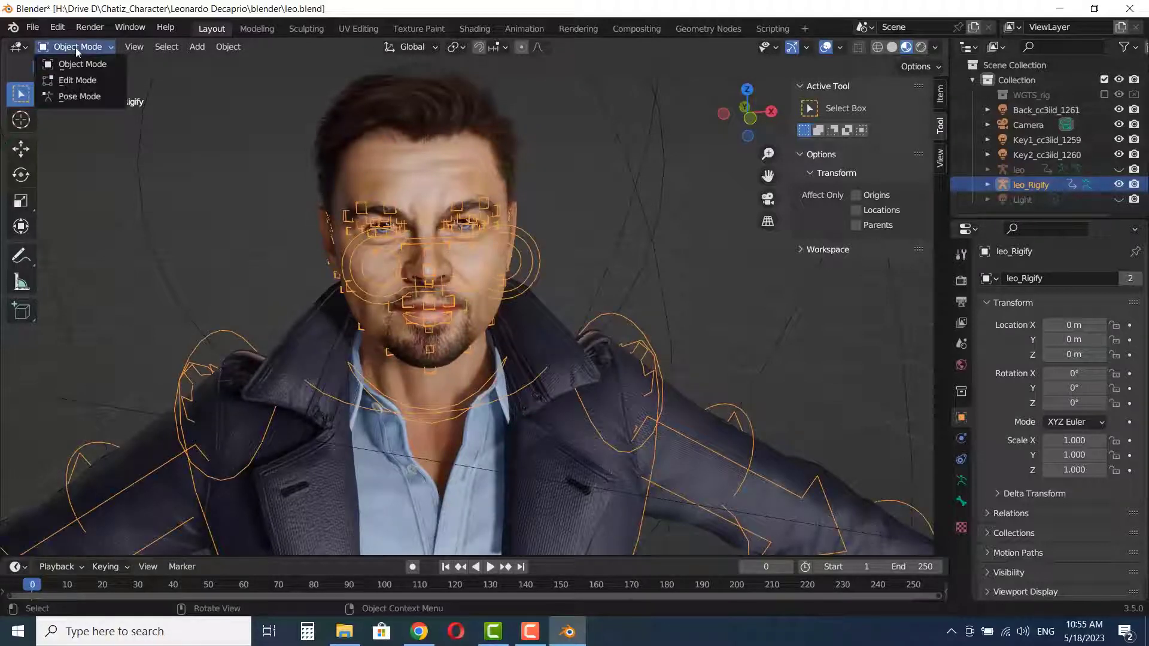
left_click(82, 97)
scroll(778, 390, "down", 3)
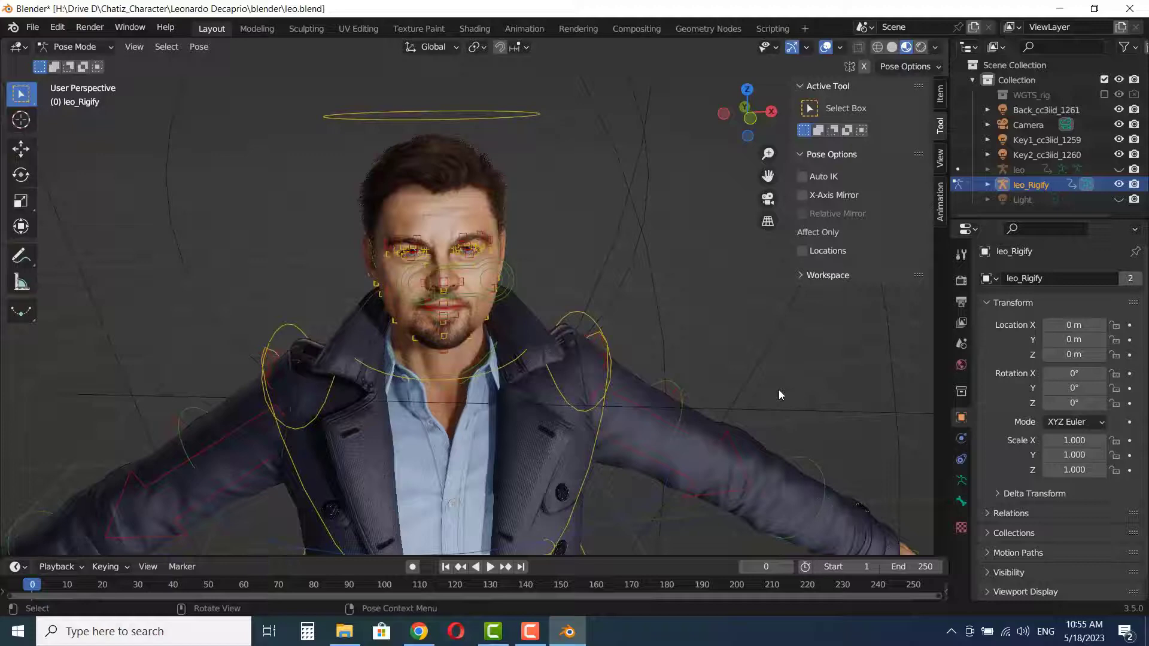
scroll(779, 390, "down", 2)
scroll(777, 390, "down", 2)
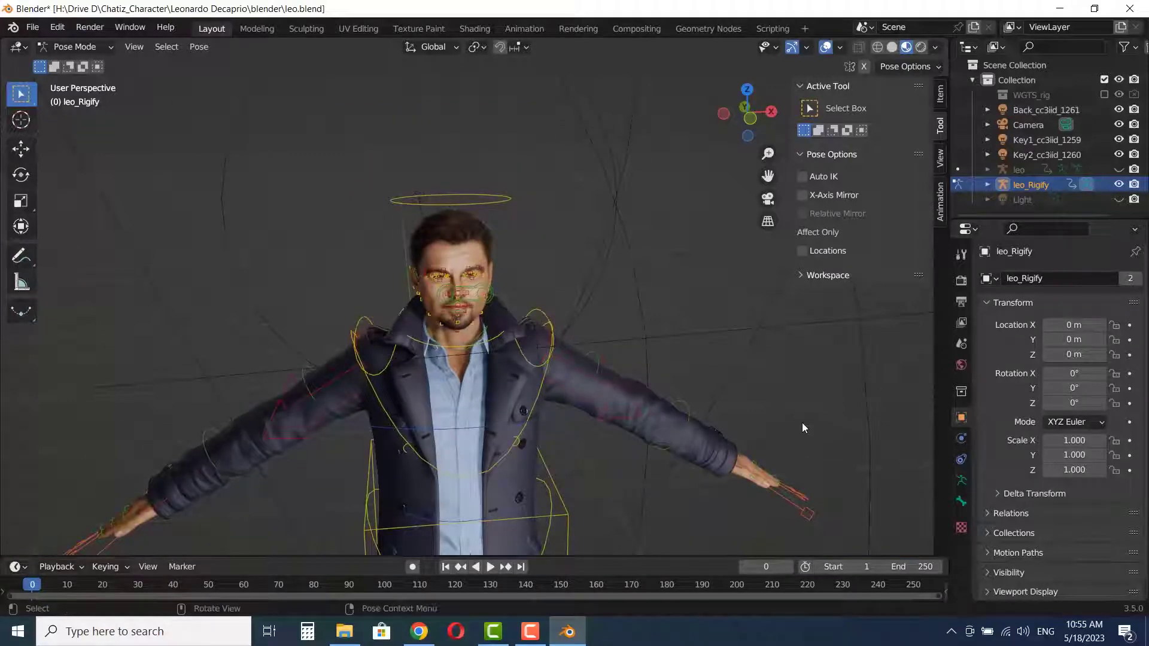
scroll(808, 424, "up", 2)
scroll(677, 358, "up", 2)
Step: Select hand_ik.L, show its Item properties, and test-move it with G
middle_click_drag(548, 309, 493, 360)
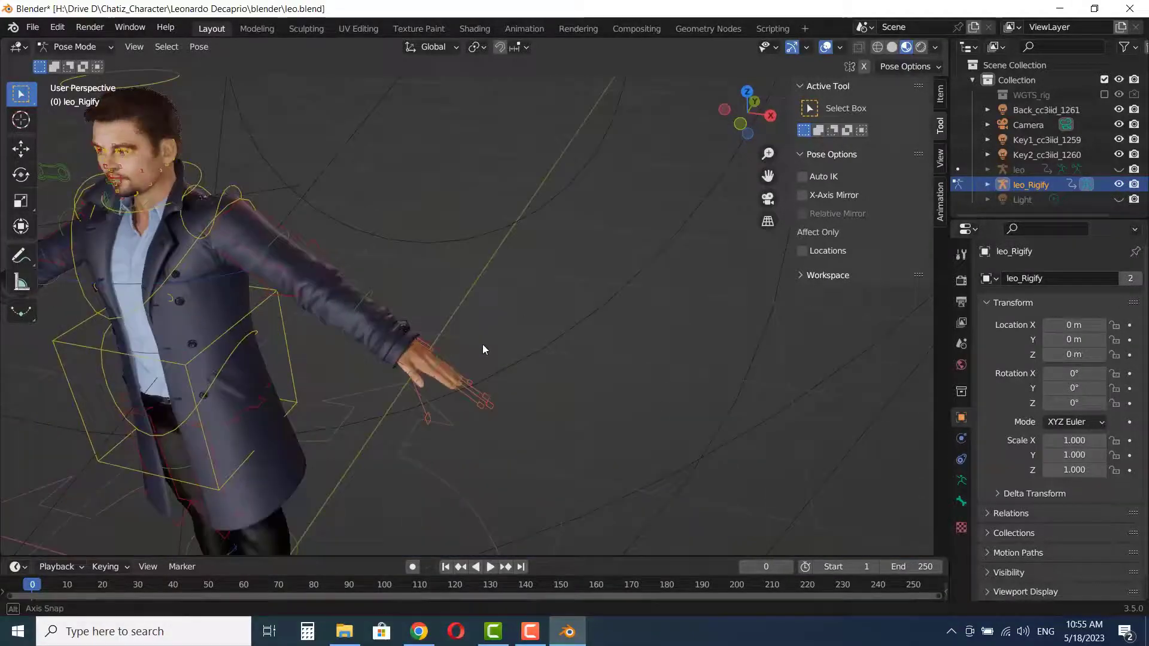
scroll(424, 398, "up", 3)
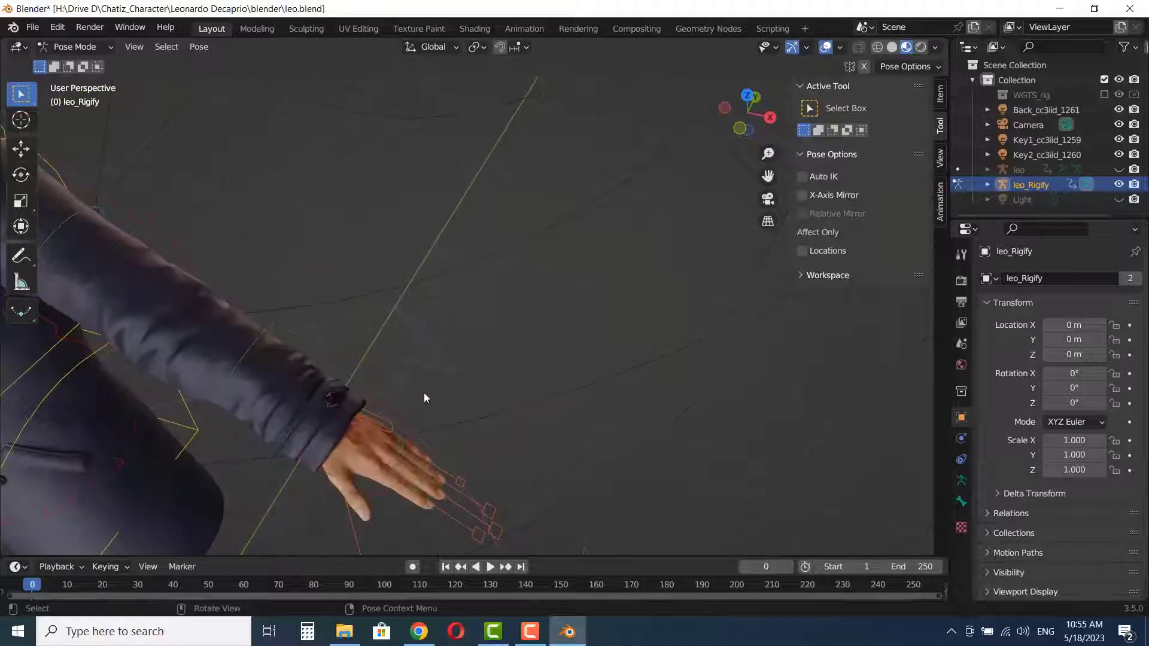
left_click(387, 407)
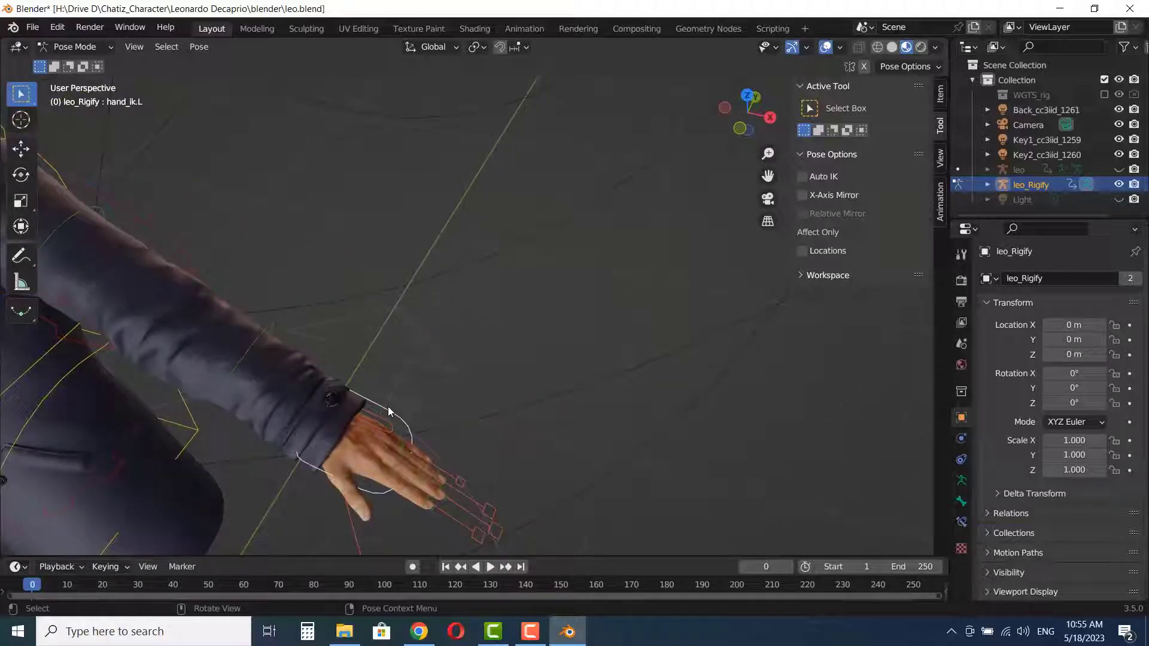
left_click(940, 95)
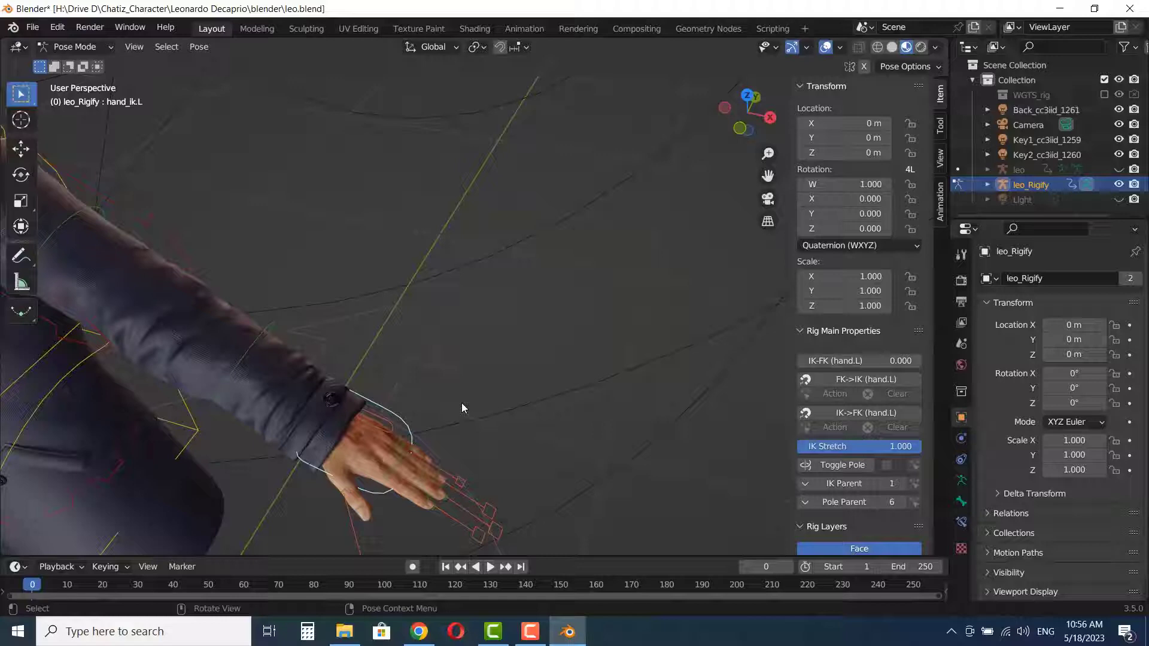
key("g")
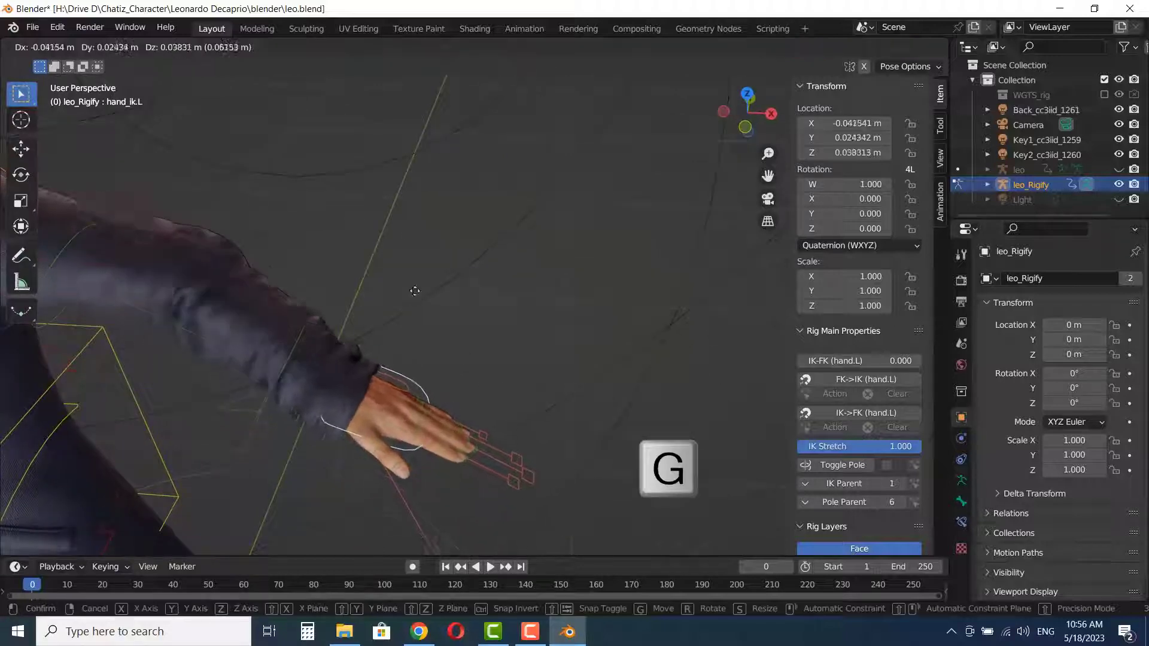
left_click(389, 261)
scroll(428, 351, "down", 3)
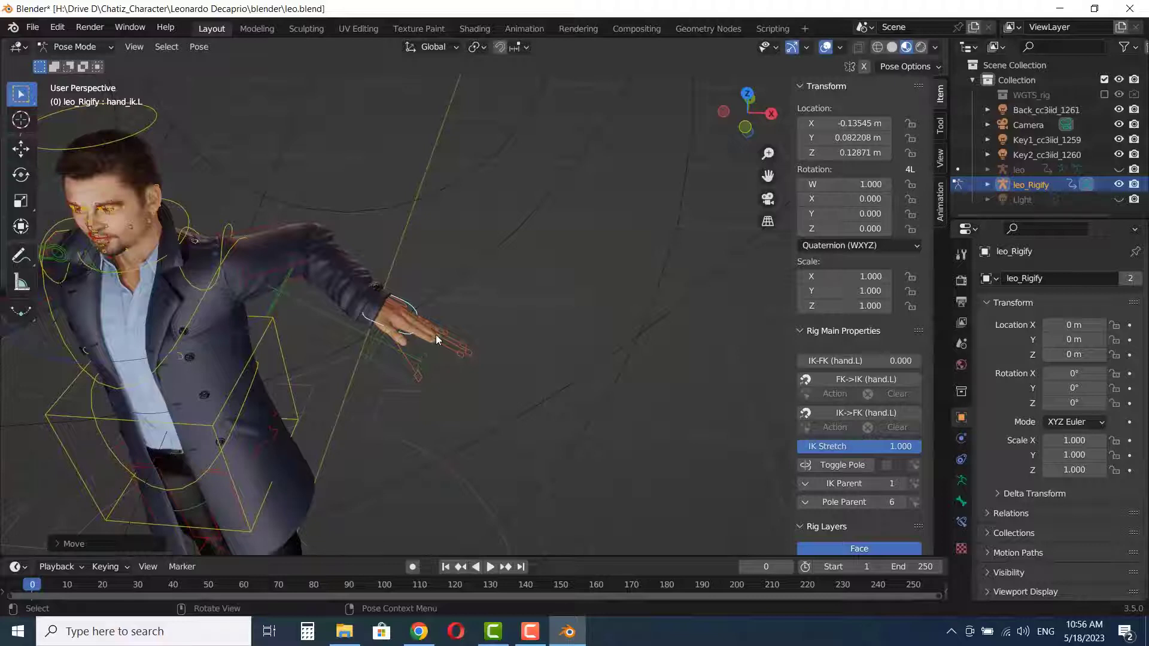
key("g")
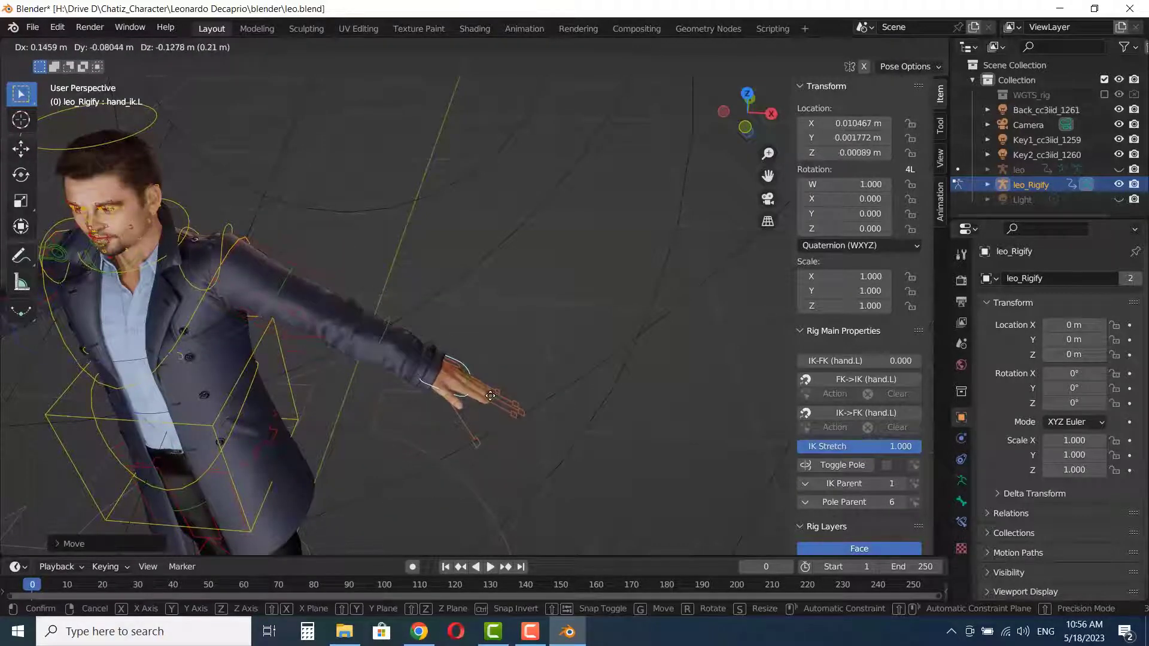
Step: Leave the left hand near rest, switch the left arm to FK, and select the shoulder
left_click(499, 411)
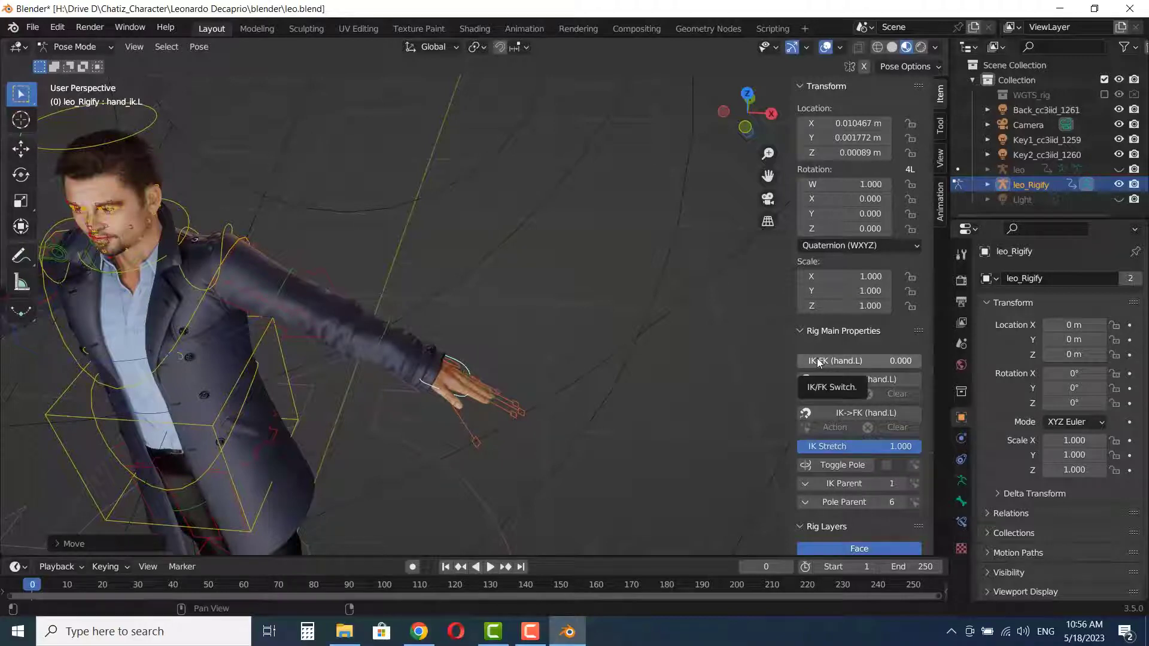
left_click_drag(817, 358, 919, 360)
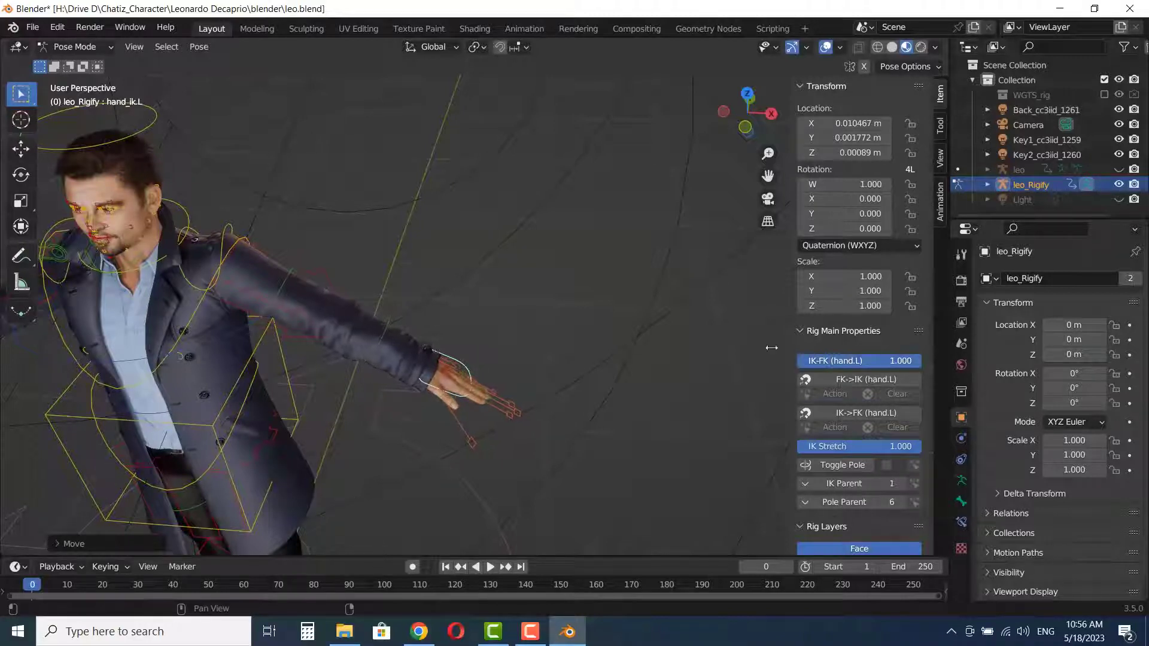
left_click(235, 236)
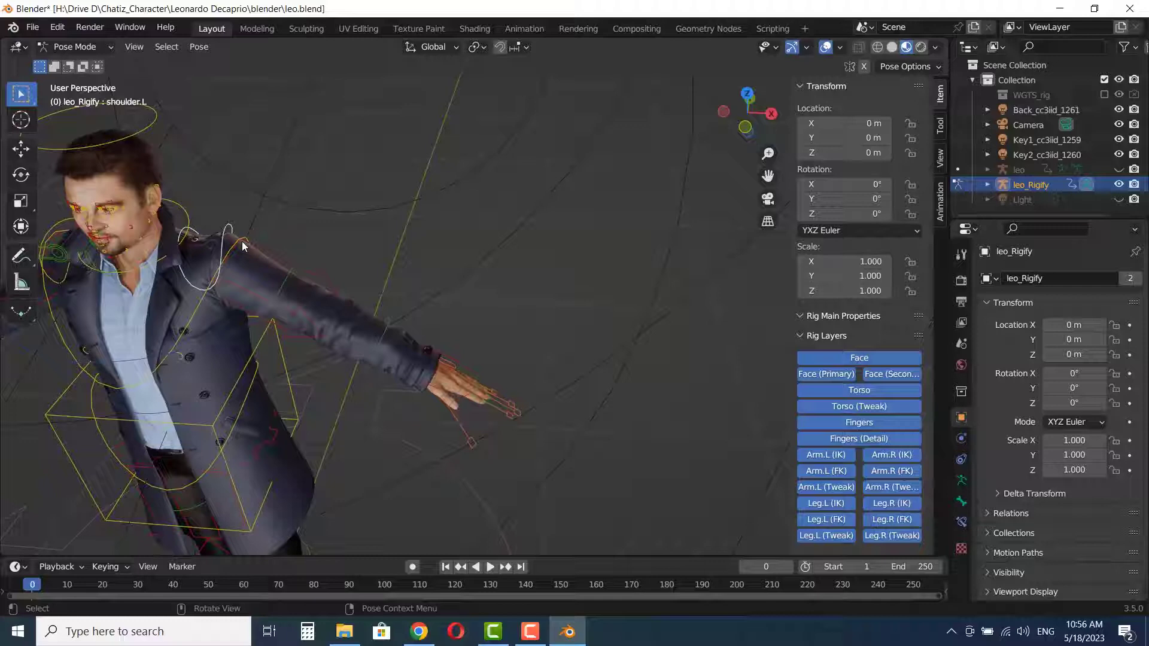
left_click(233, 229)
middle_click_drag(297, 225, 297, 202)
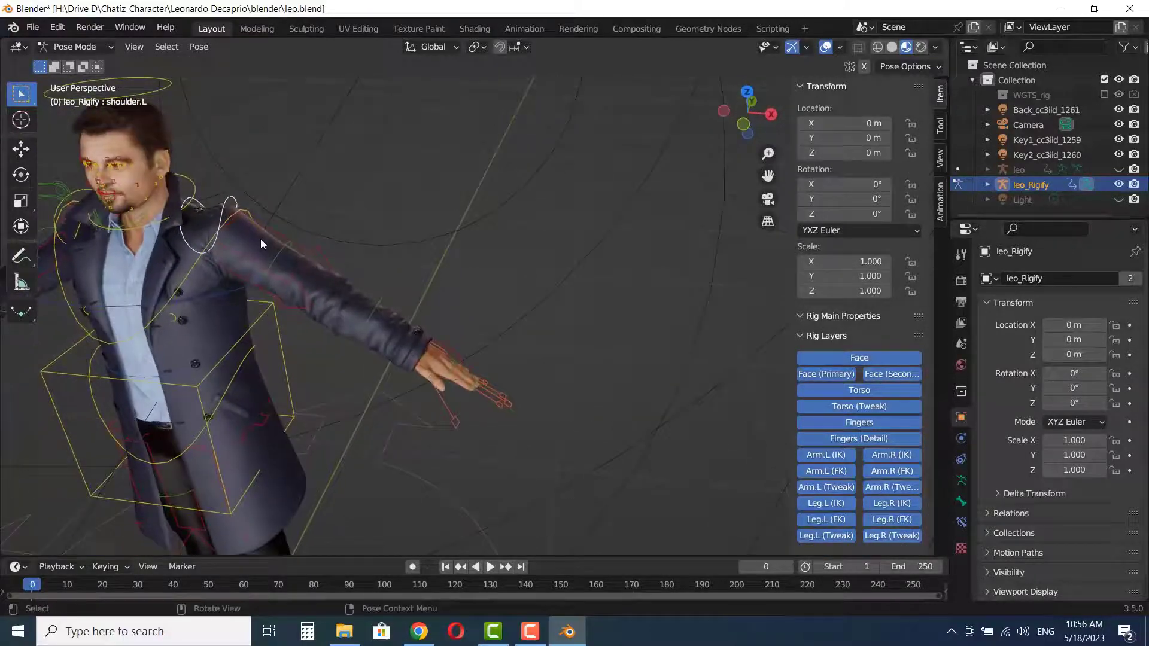
mouse_move(297, 202)
middle_mouse_down()
mouse_move(303, 236)
mouse_move(251, 294)
mouse_move(161, 259)
mouse_move(179, 258)
middle_mouse_up()
Step: Try an X-axis rotation of the left shoulder, then cancel it
key("r")
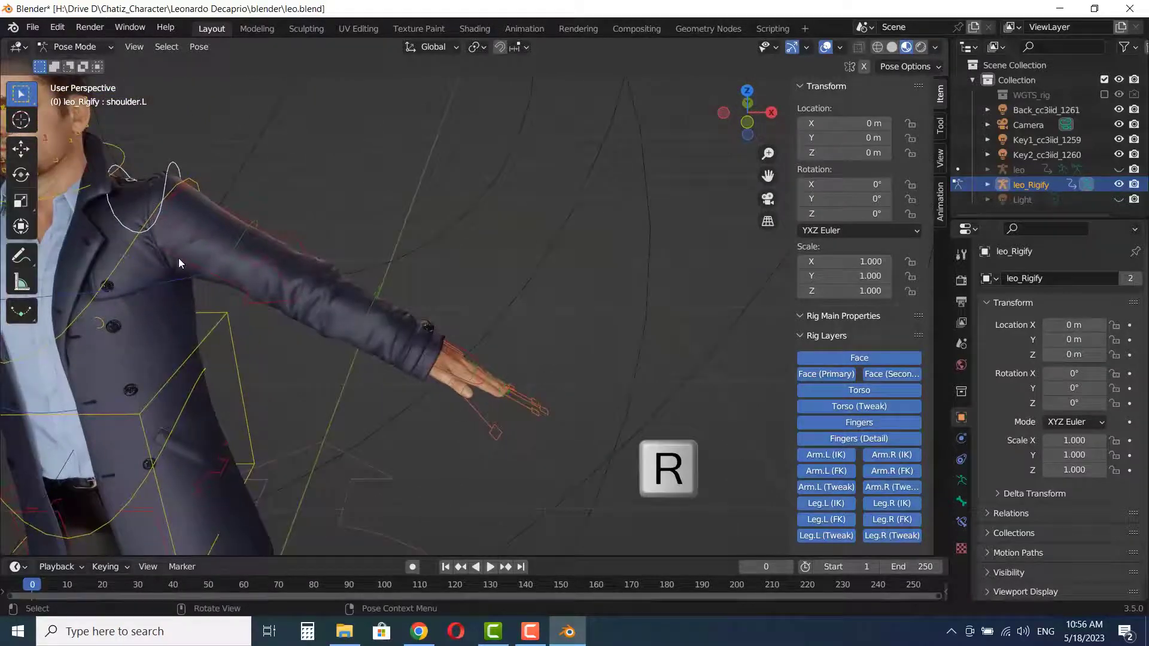
key("r")
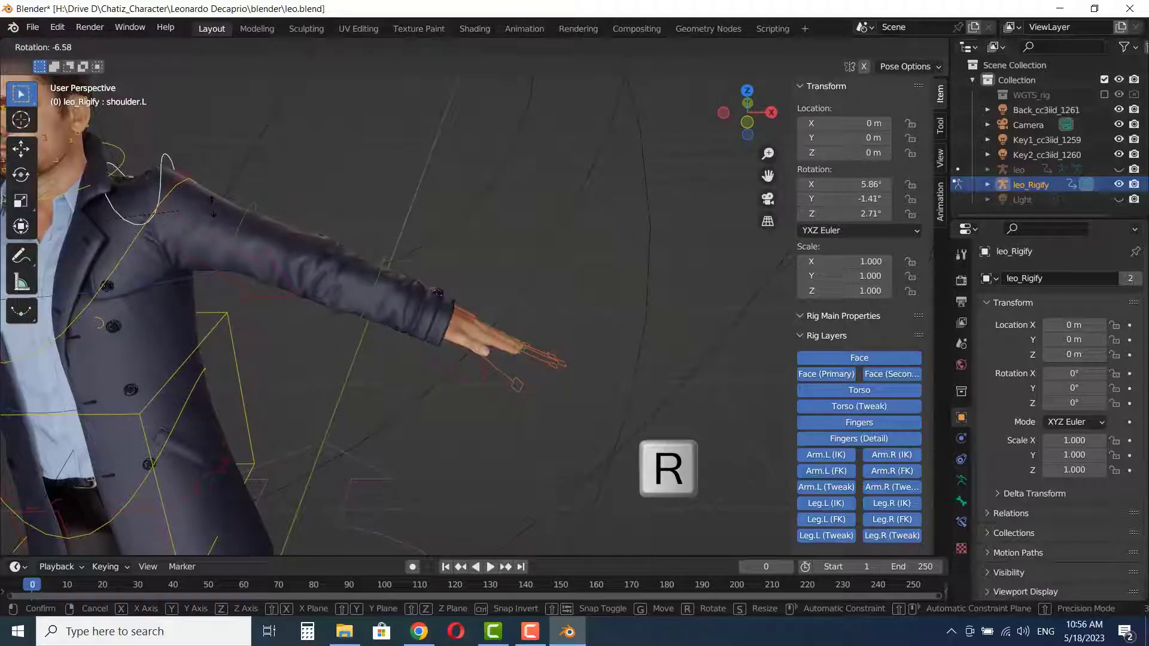
key("x")
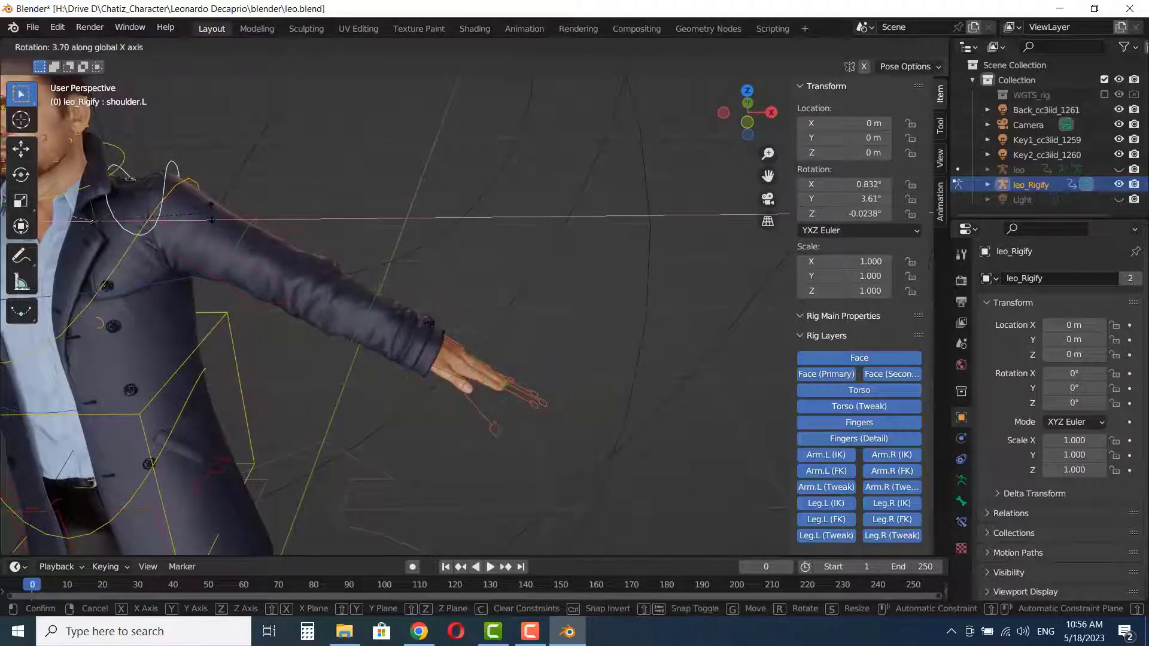
key("Escape")
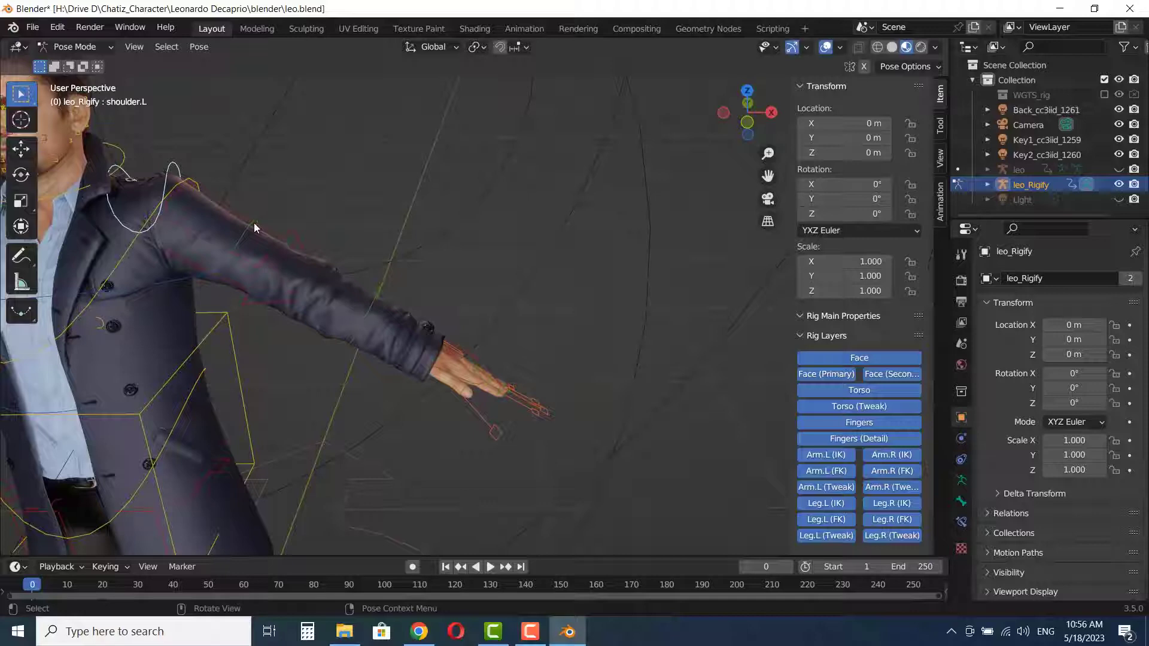
Step: Rotate upper_arm_fk.L, bend forearm_fk.L, and set FK Limb Follow to 1.0
left_click(265, 229)
key("r")
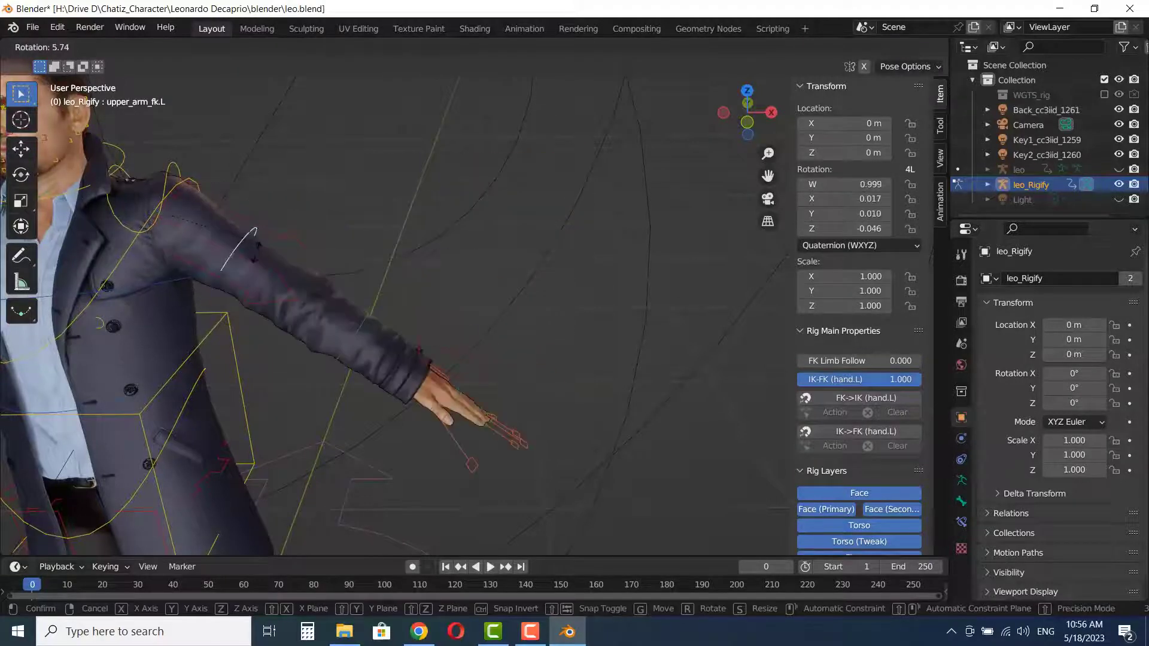
left_click(369, 282)
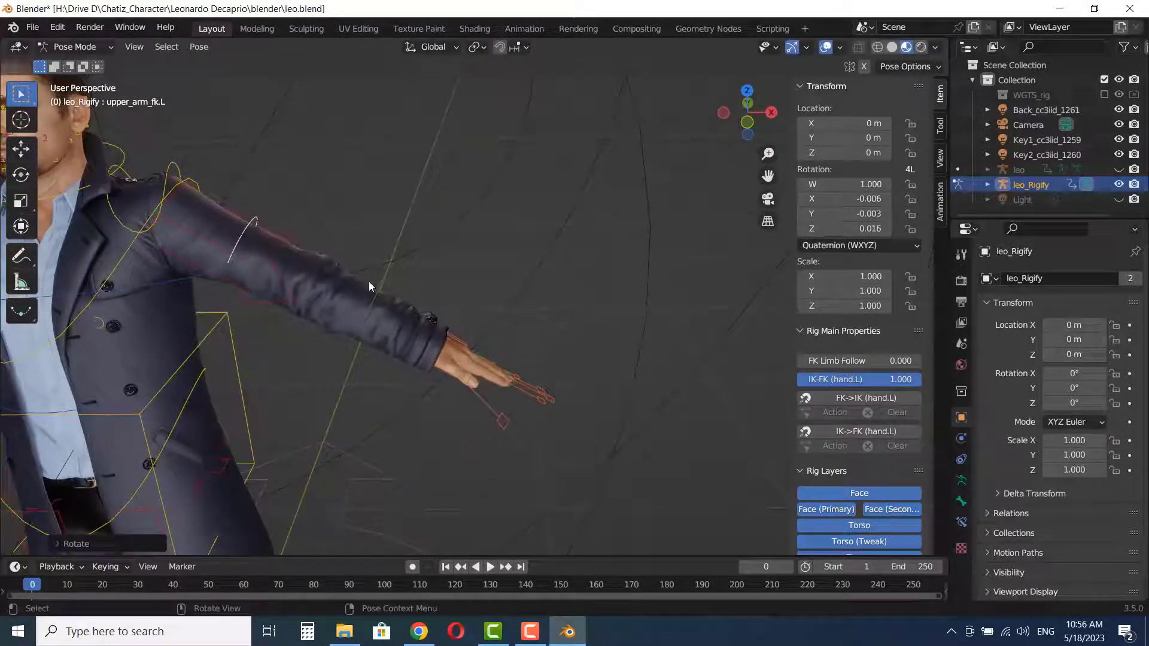
left_click(380, 281)
key("r")
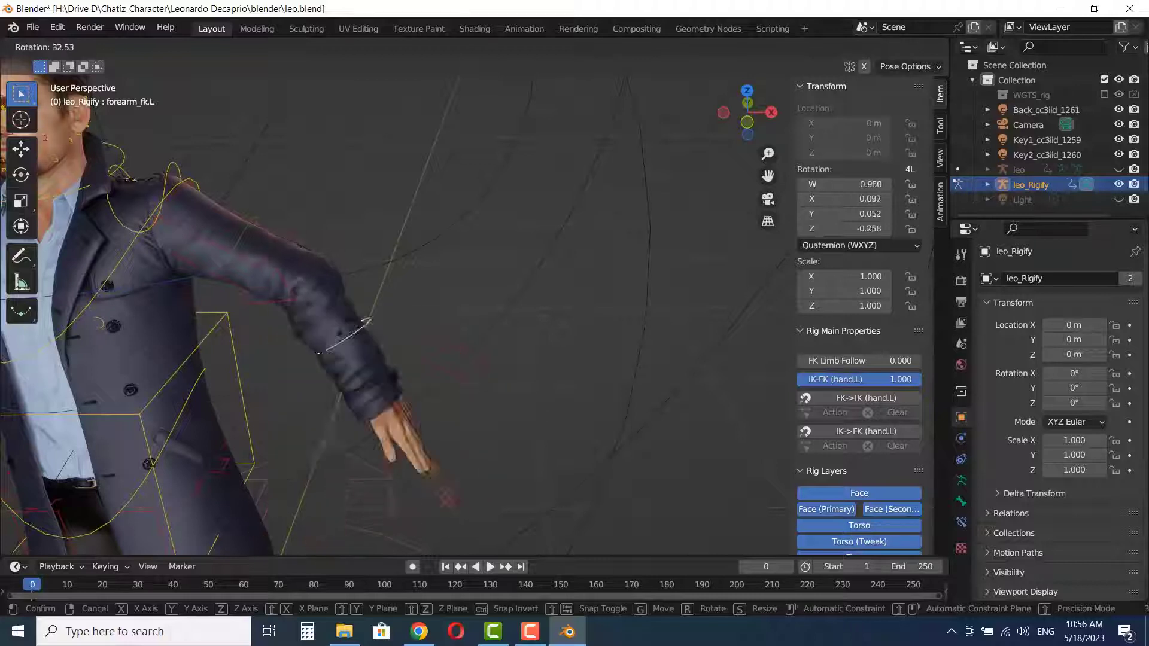
left_click(370, 319)
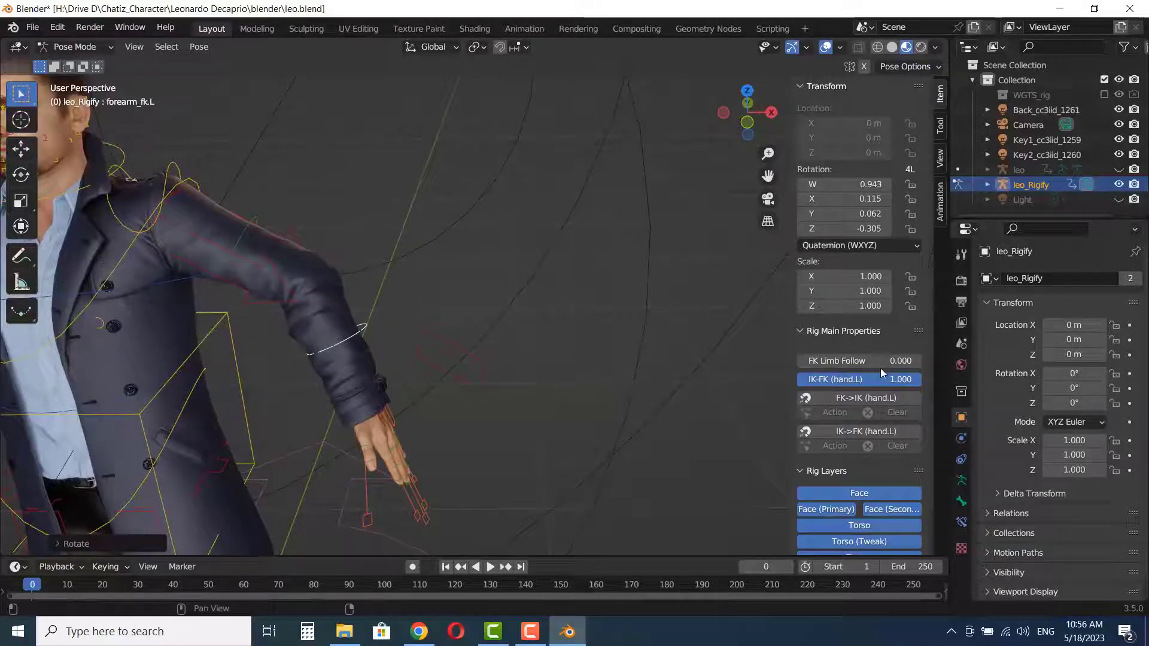
left_click_drag(836, 359, 902, 360)
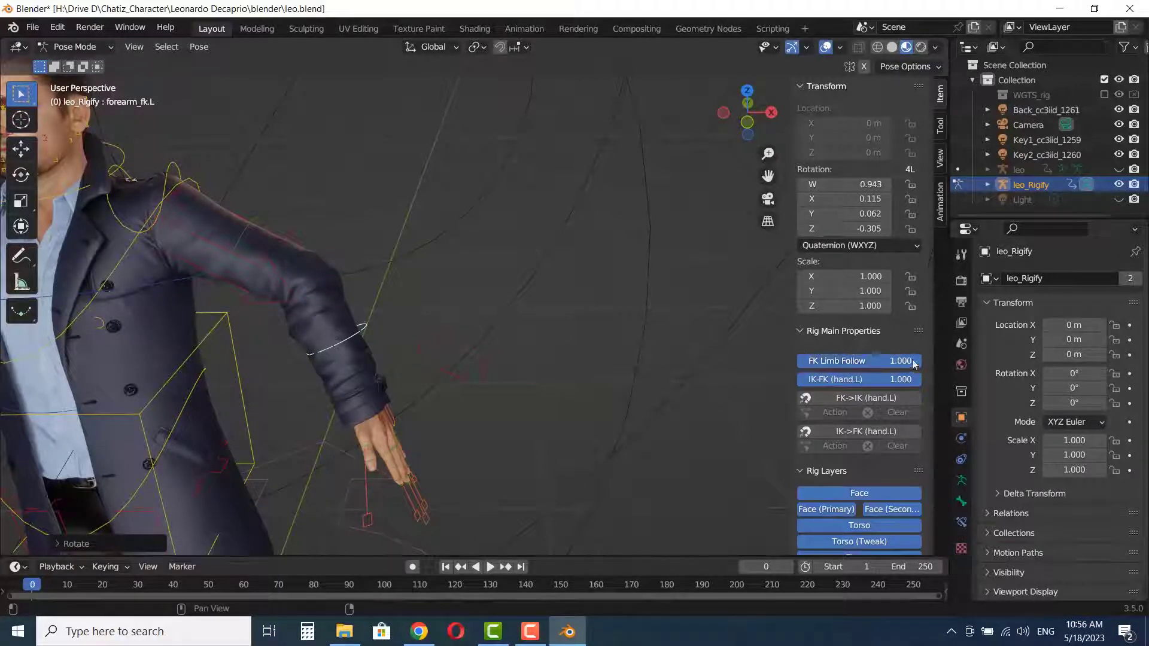
Step: Select hand_ik.L and set IK-FK (hand.L) to 0
left_click(437, 375)
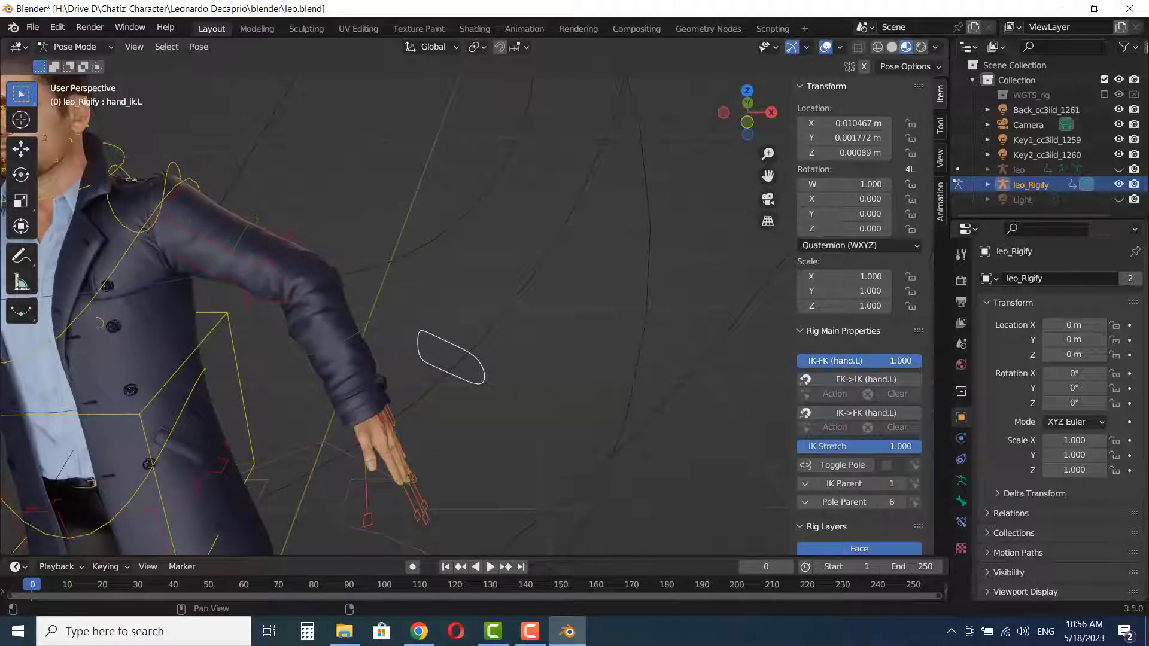
left_click(852, 360)
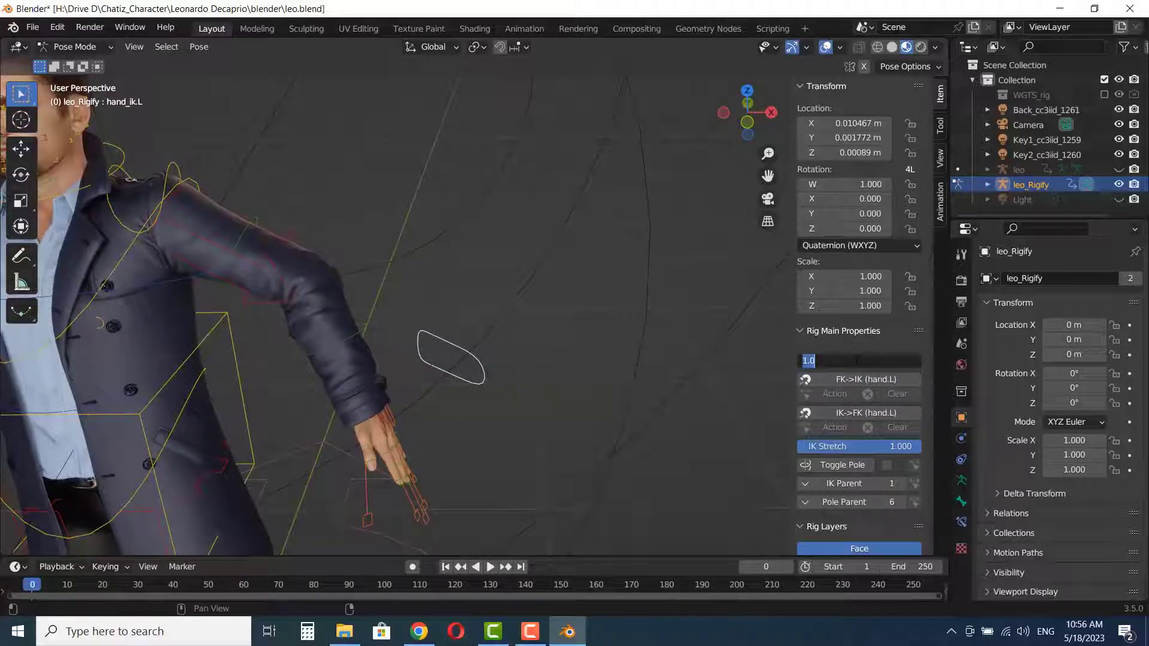
type("0")
key("Return")
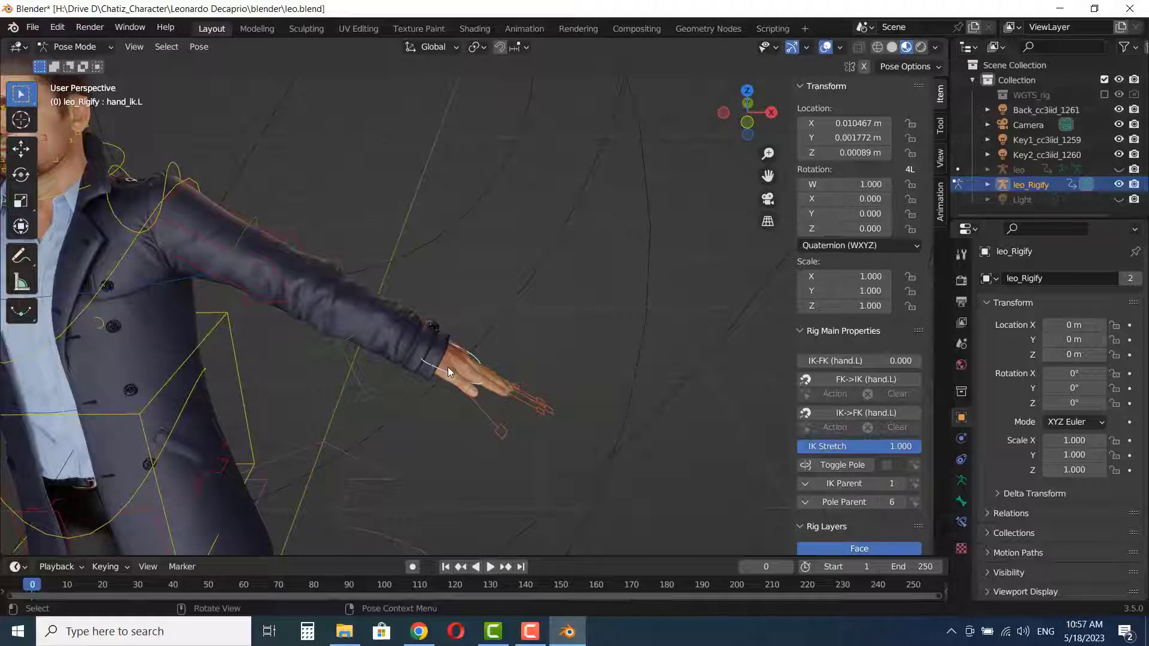
key("g")
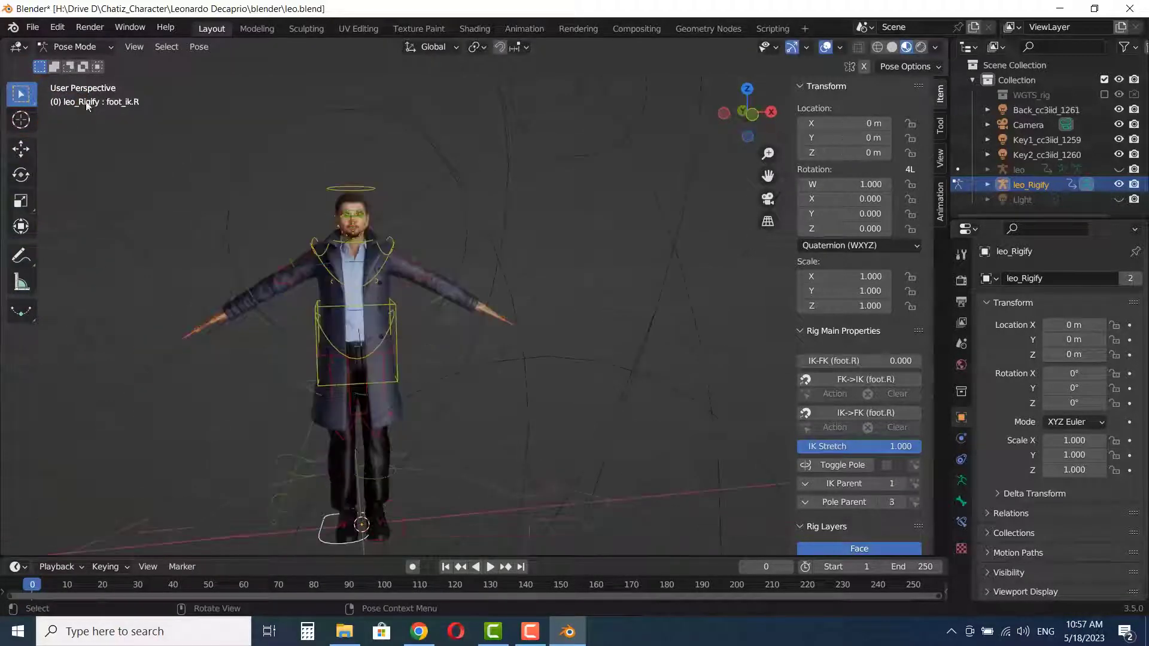
Step: Switch the rig to Object Mode and deselect everything
left_click(71, 47)
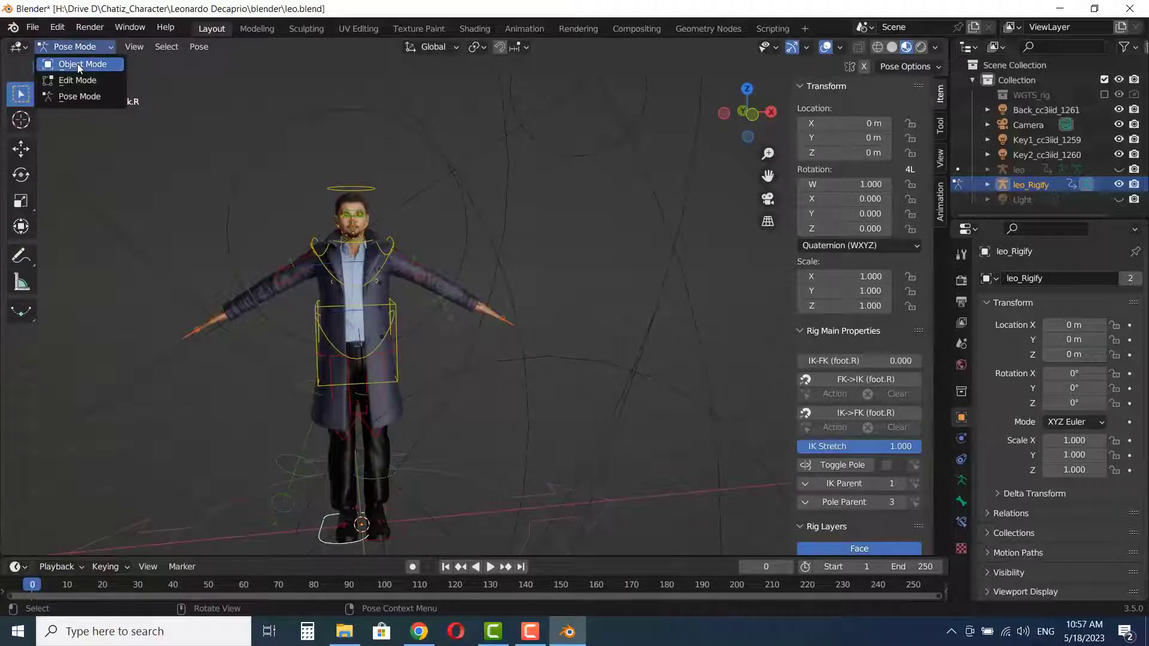
left_click(77, 64)
left_click(568, 248)
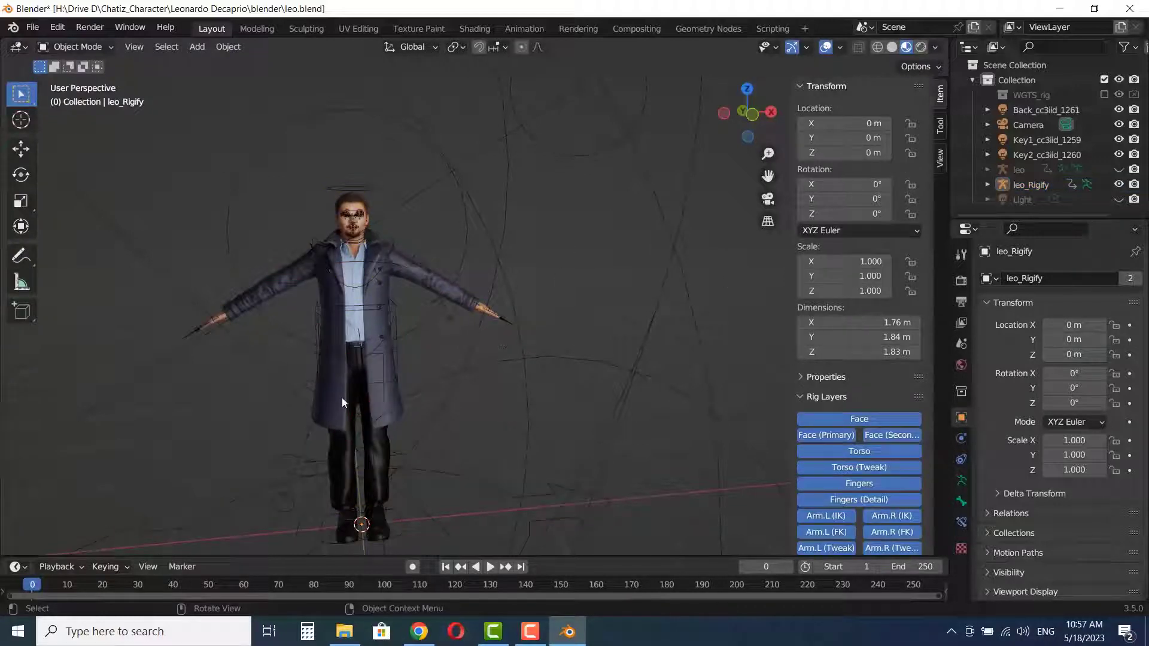
scroll(287, 369, "up", 3)
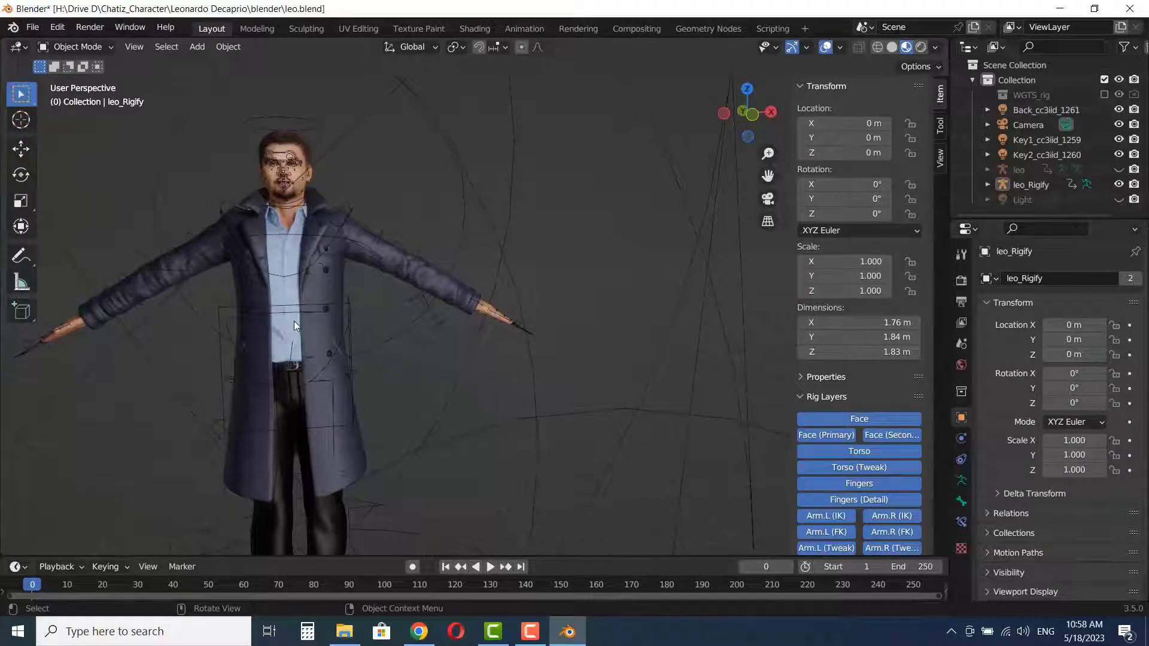
Step: Download the cc_blender_tools GitHub repository as a ZIP in Chrome
left_click(420, 631)
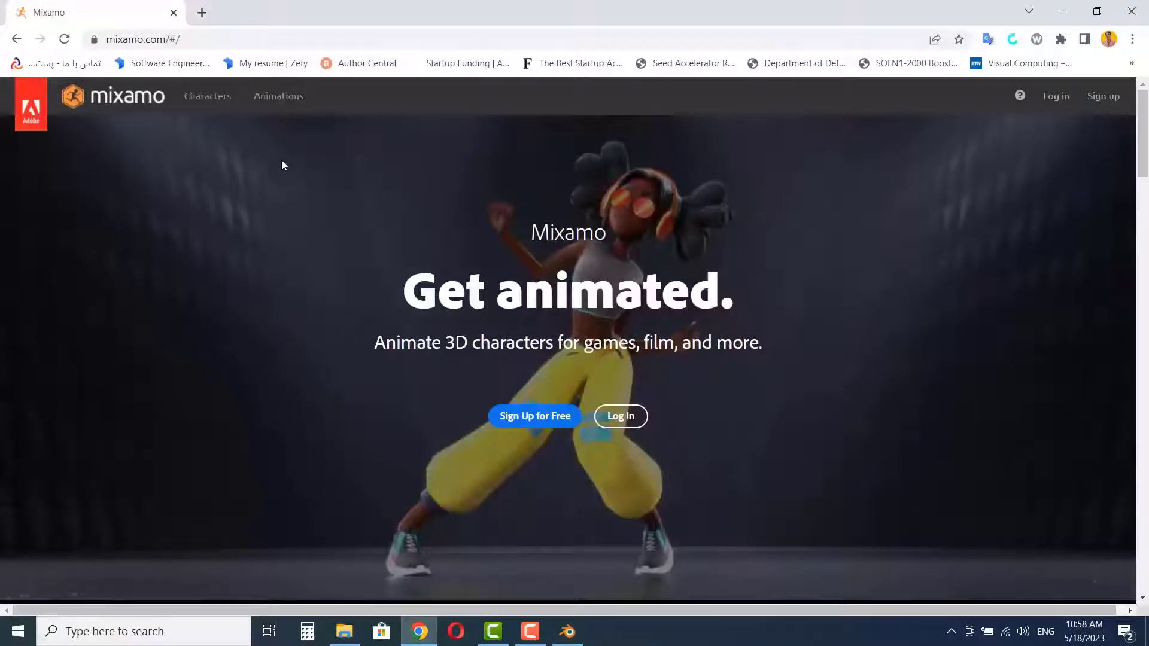
left_click(202, 13)
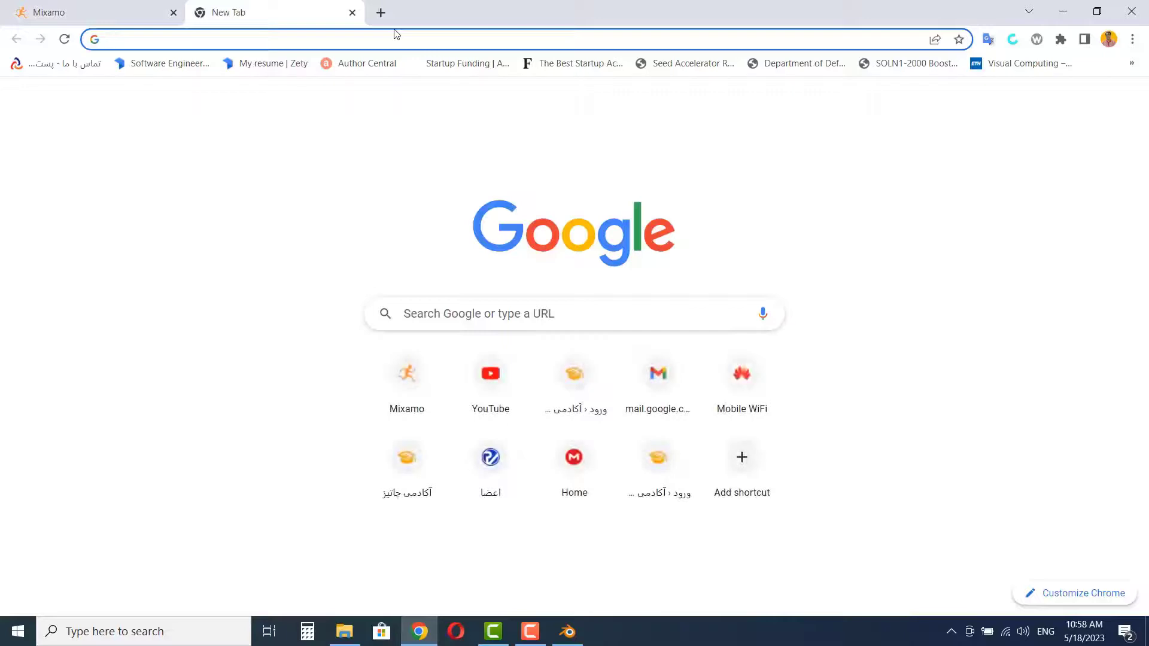
type("auto")
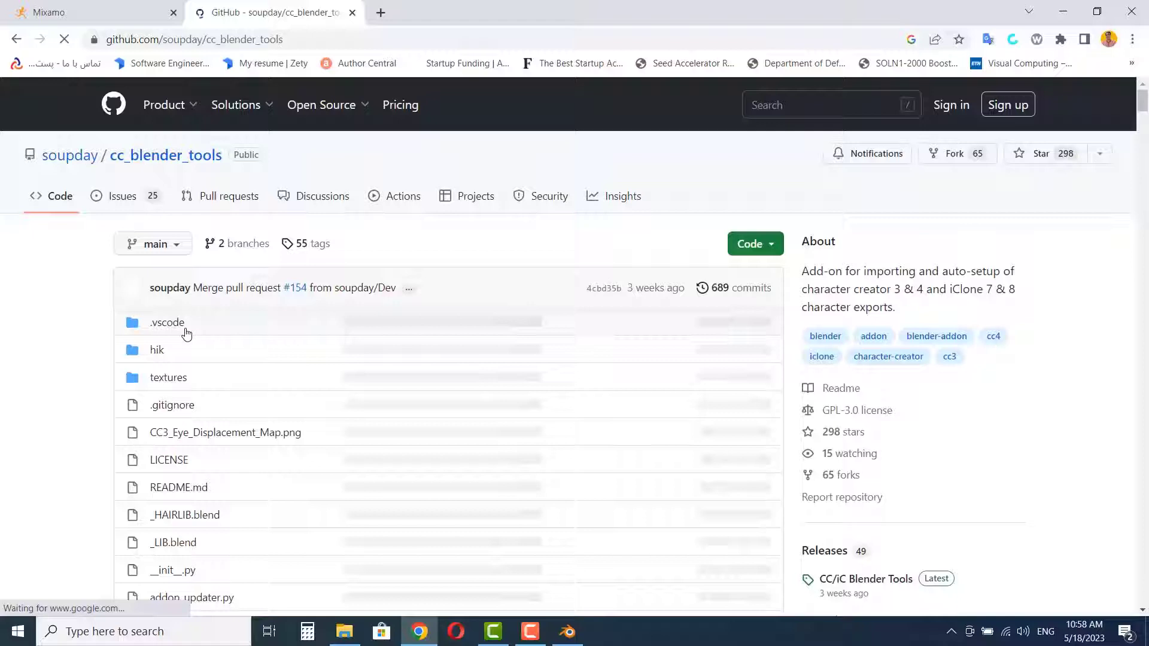
left_click(769, 246)
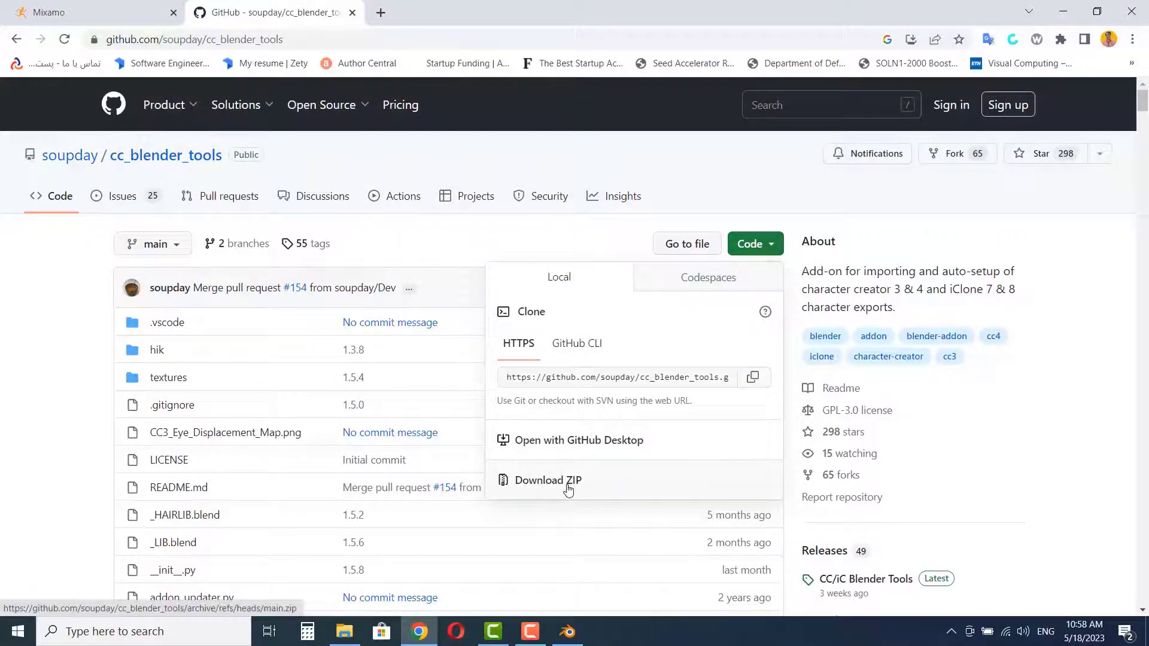
left_click(567, 490)
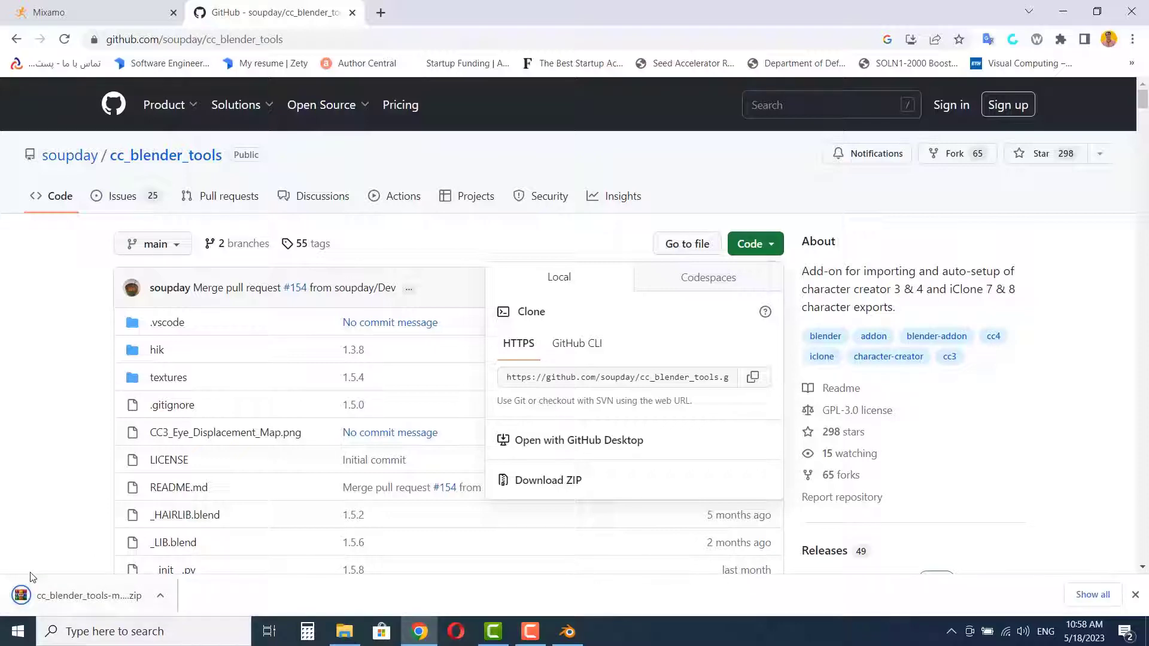
Step: Install cc_blender_tools-main.zip from Downloads as a Blender add-on
left_click(567, 630)
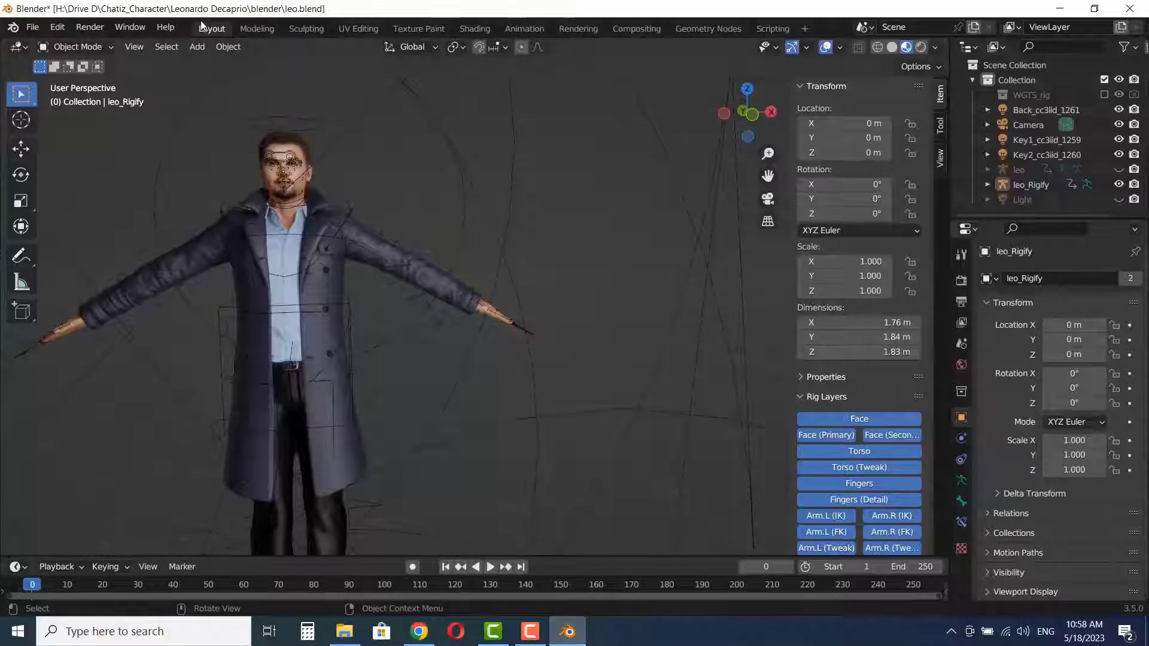
left_click(52, 27)
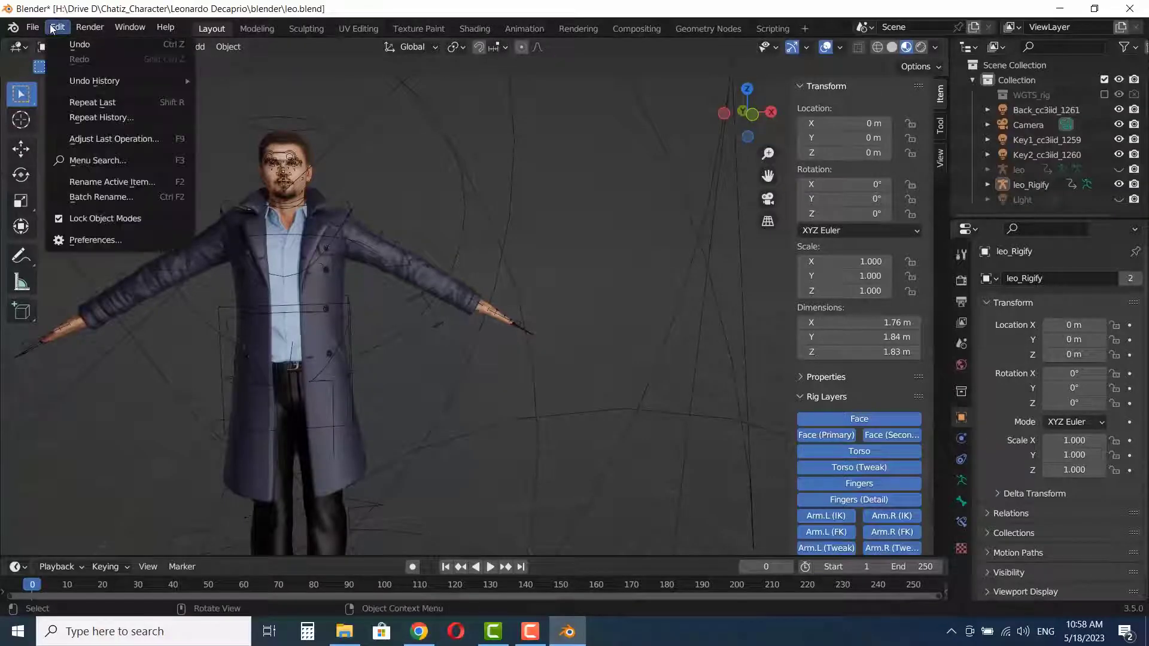
left_click(114, 244)
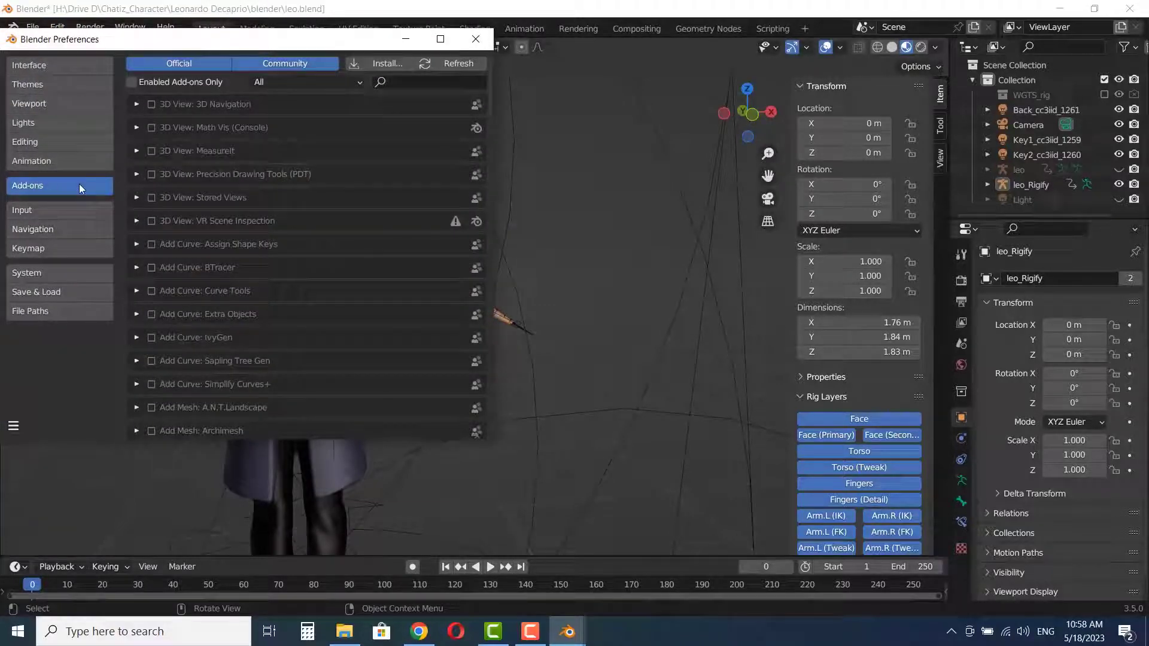
left_click(387, 65)
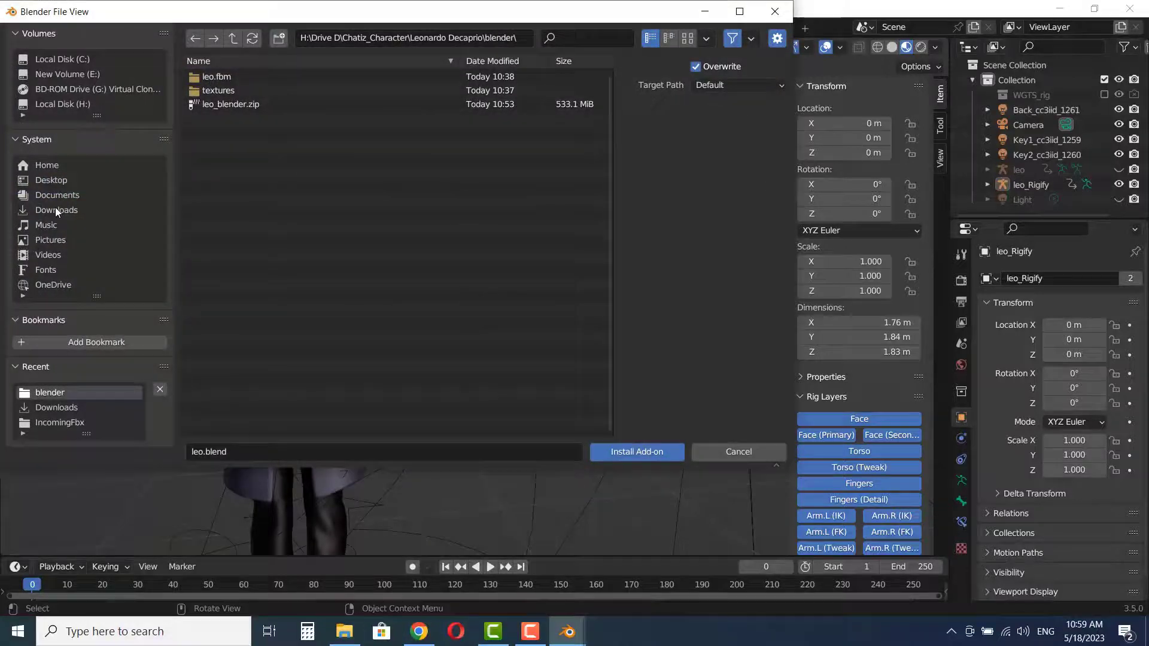
left_click(56, 210)
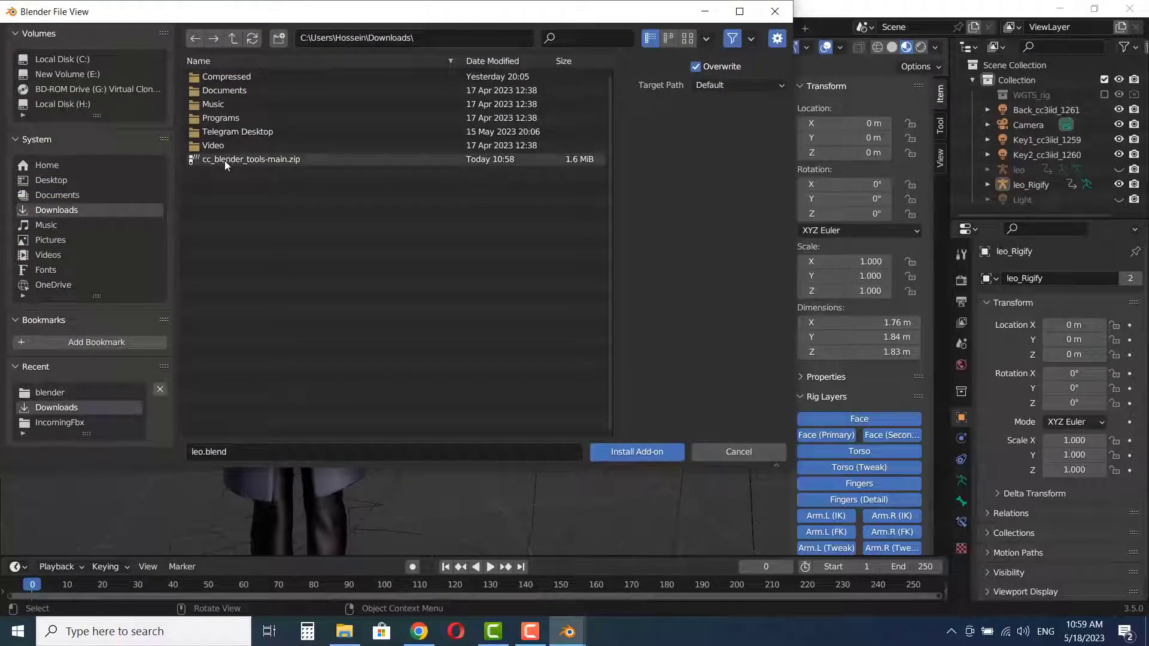
left_click(225, 161)
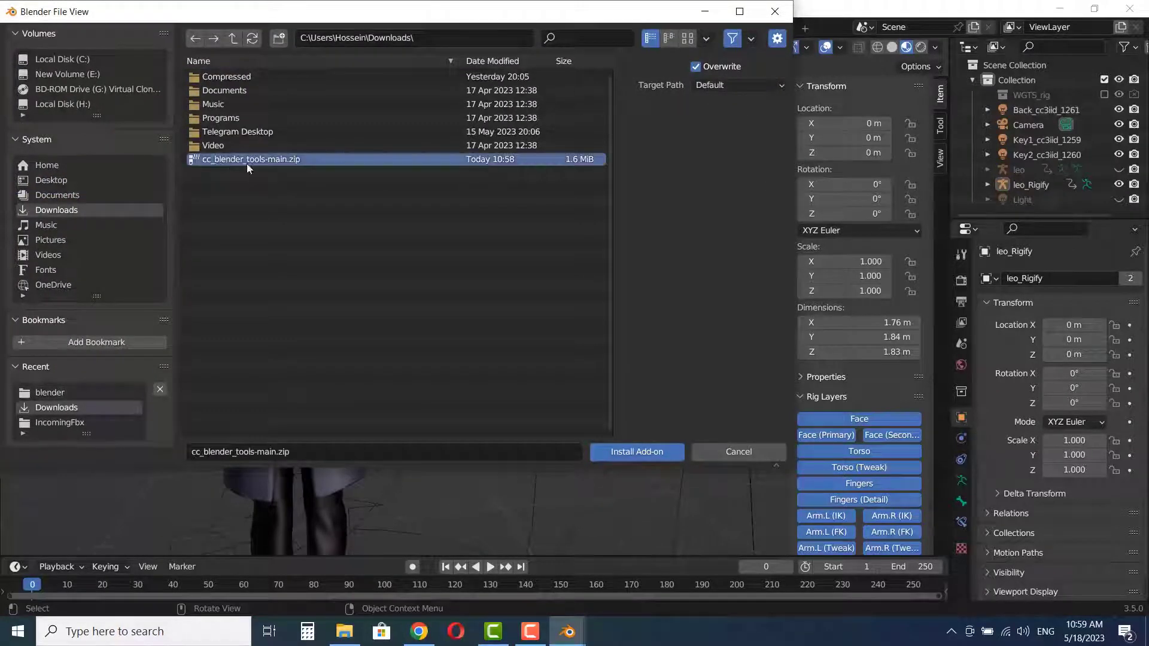
left_click(619, 458)
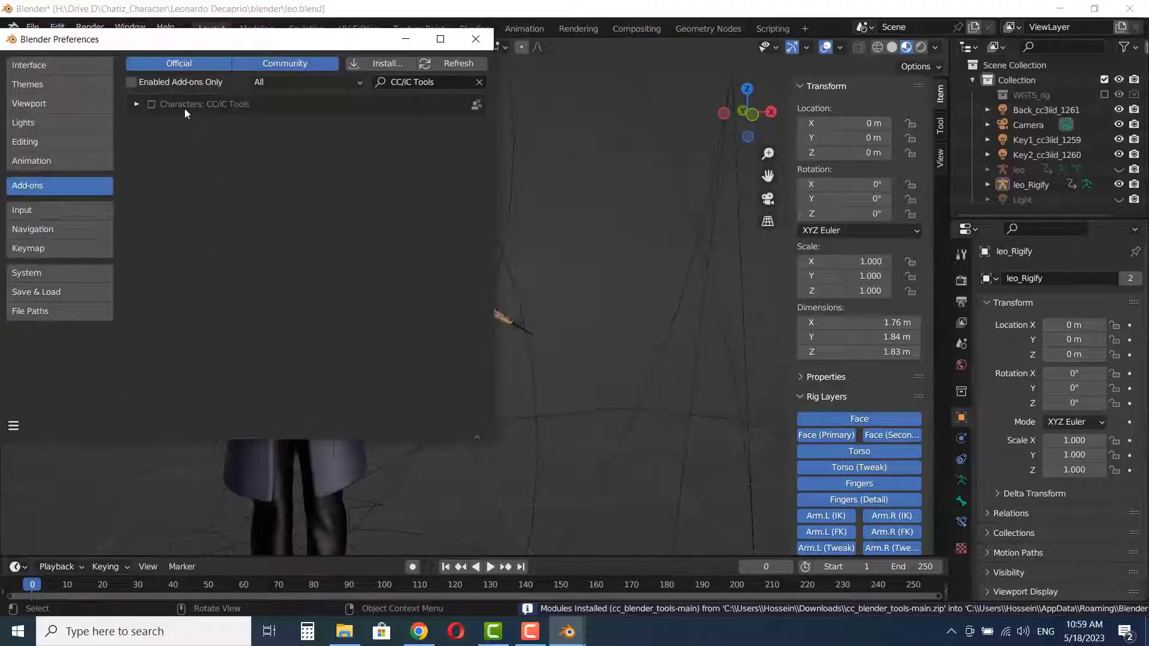
Step: Enable CC/iC Tools, save the preferences, and close the Preferences window
left_click(151, 105)
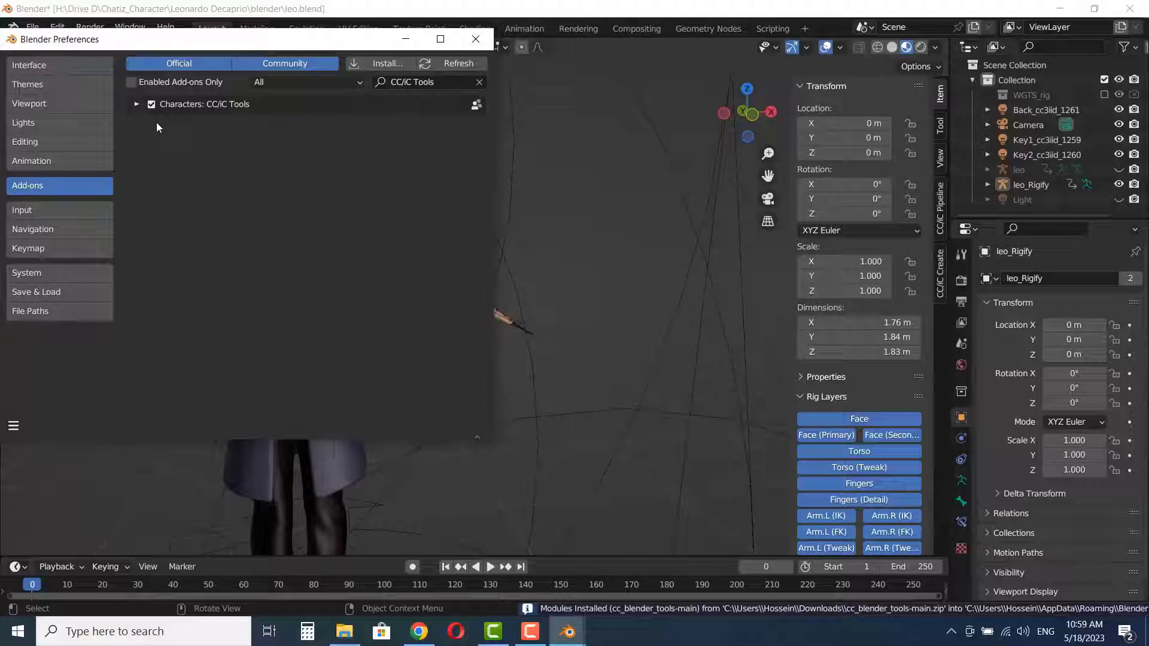
left_click_drag(213, 44, 331, 48)
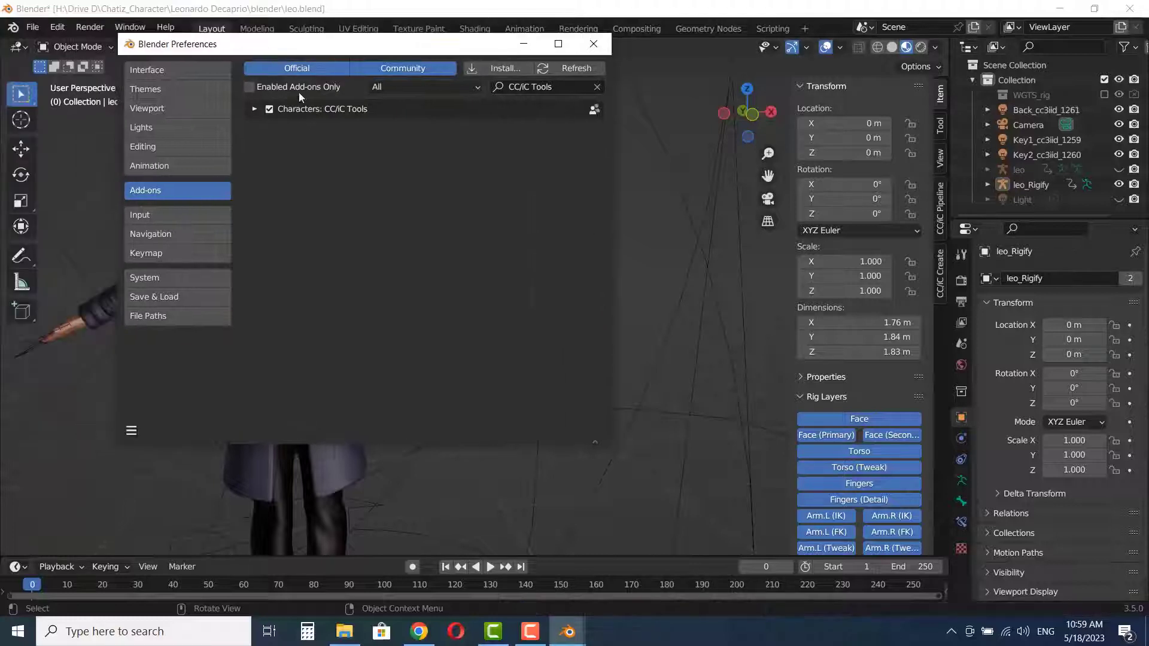
left_click(132, 431)
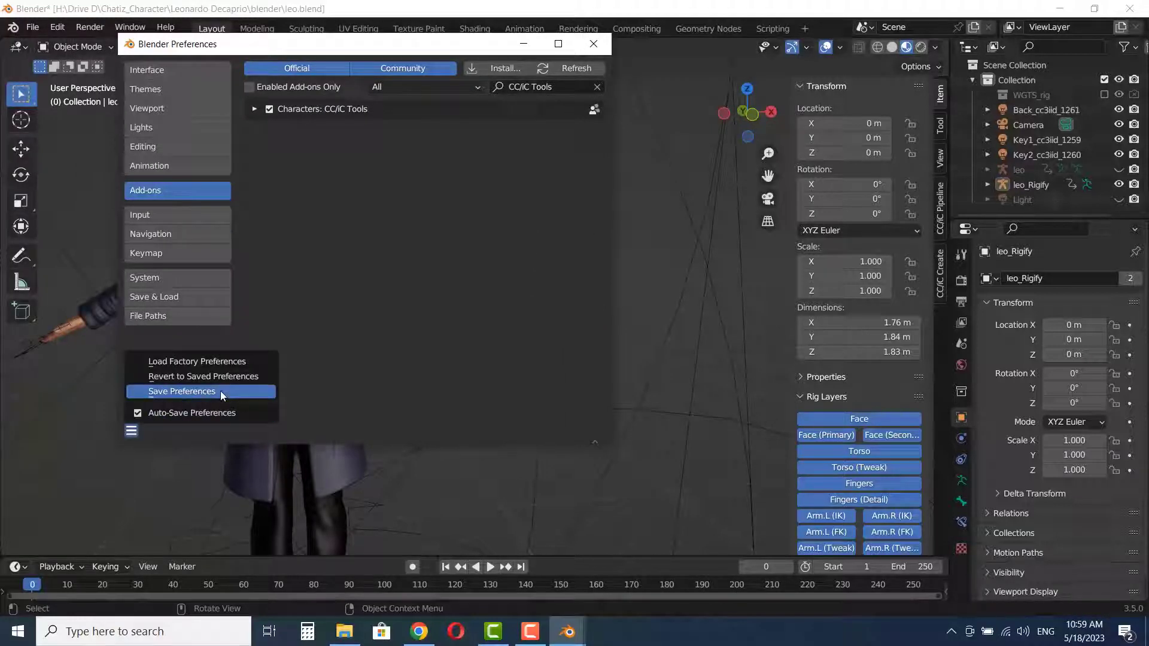
left_click(189, 389)
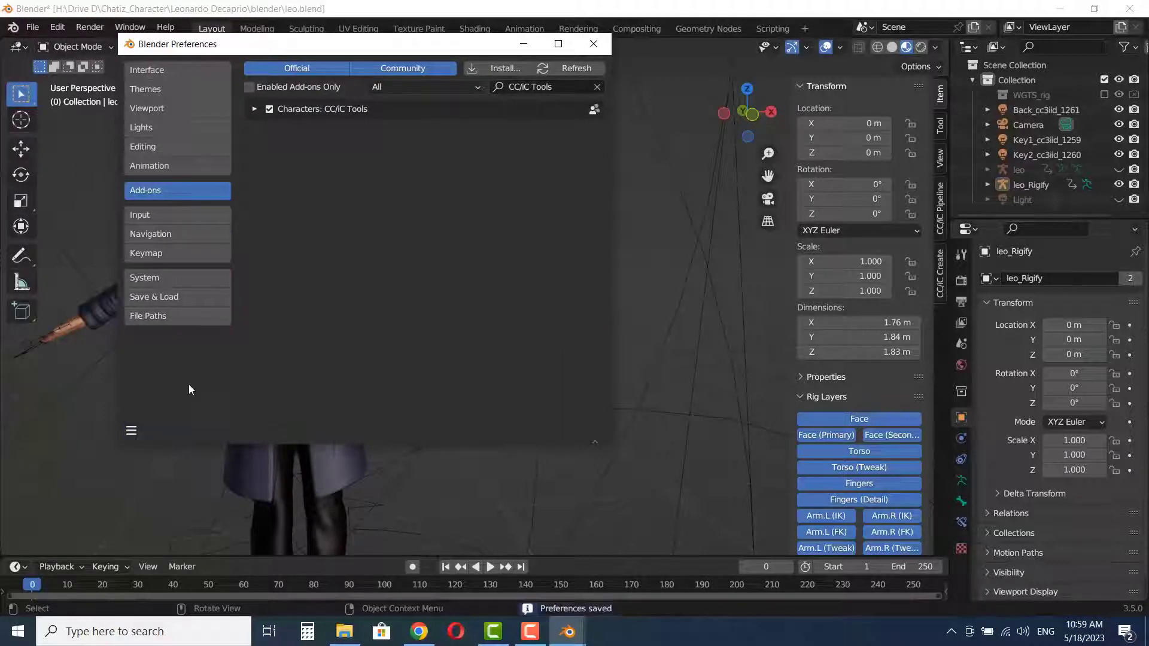
left_click(593, 44)
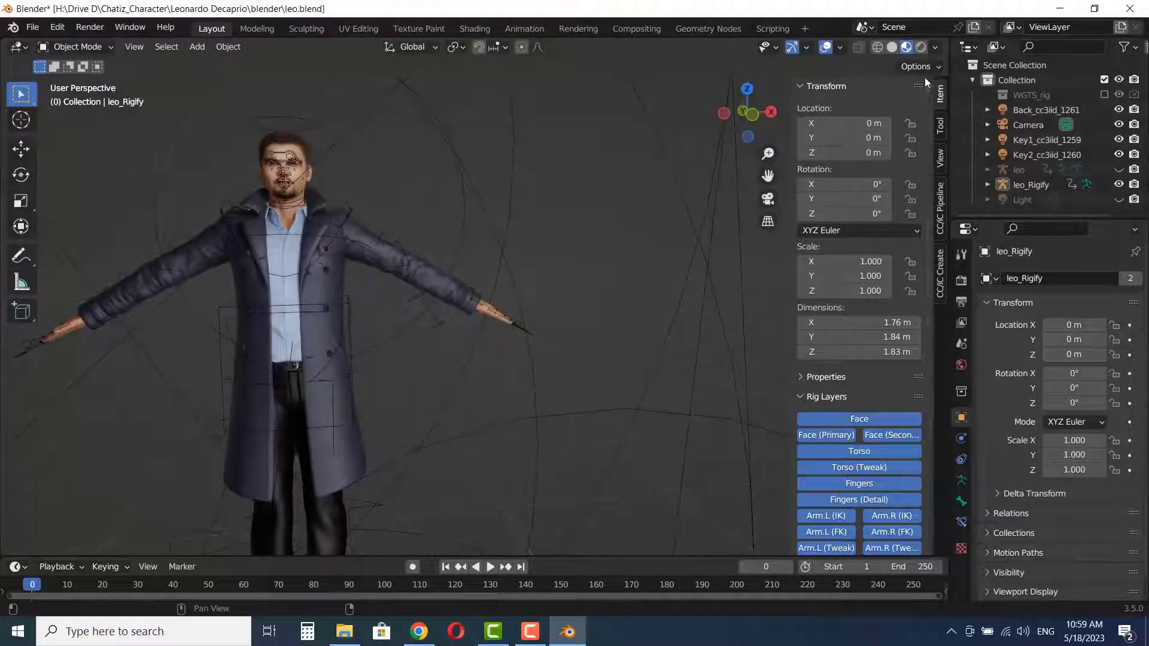
Step: Show the CC/iC Pipeline sidebar tools, then return to the Mixamo browser tab
left_click(940, 215)
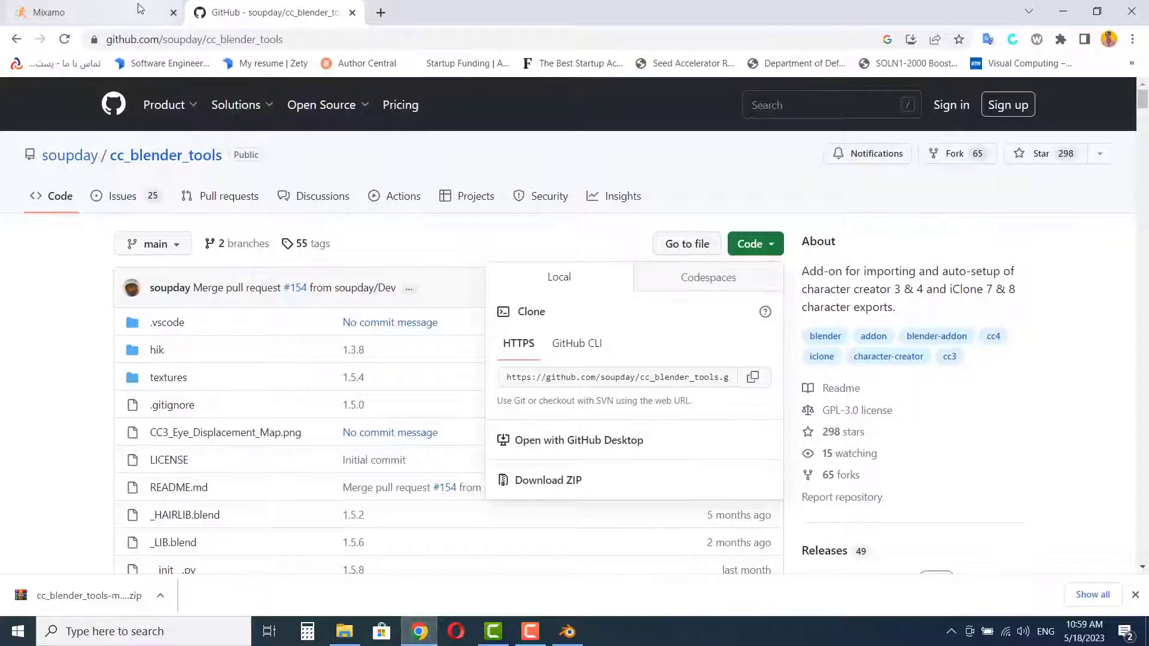
left_click(139, 9)
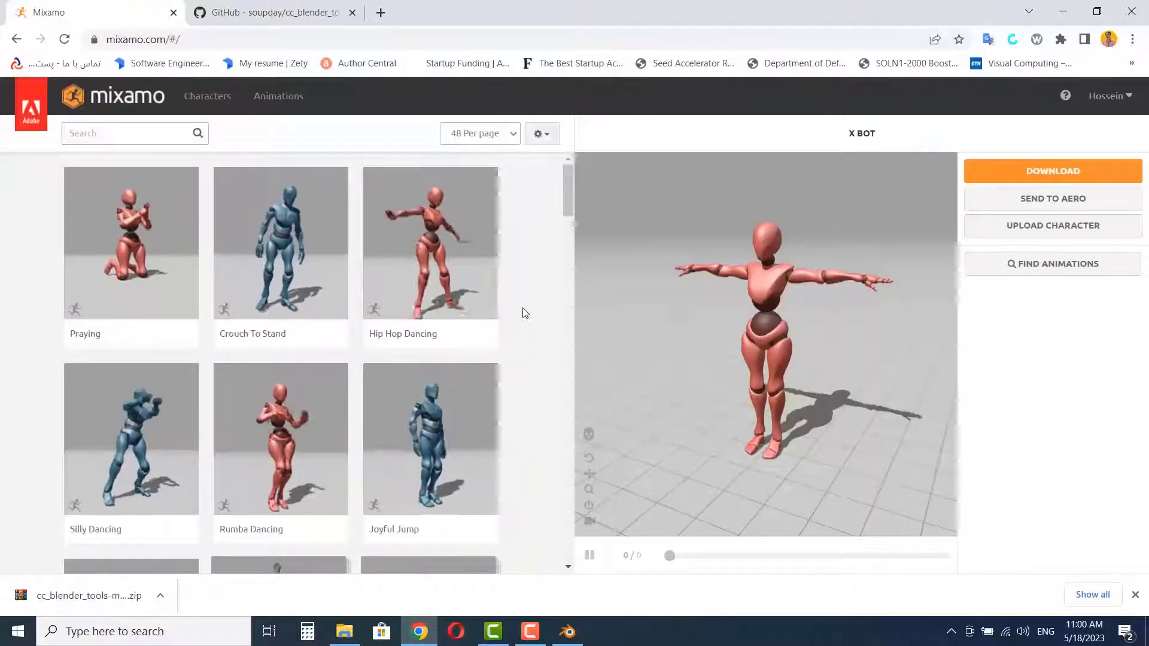
mouse_move(766, 343)
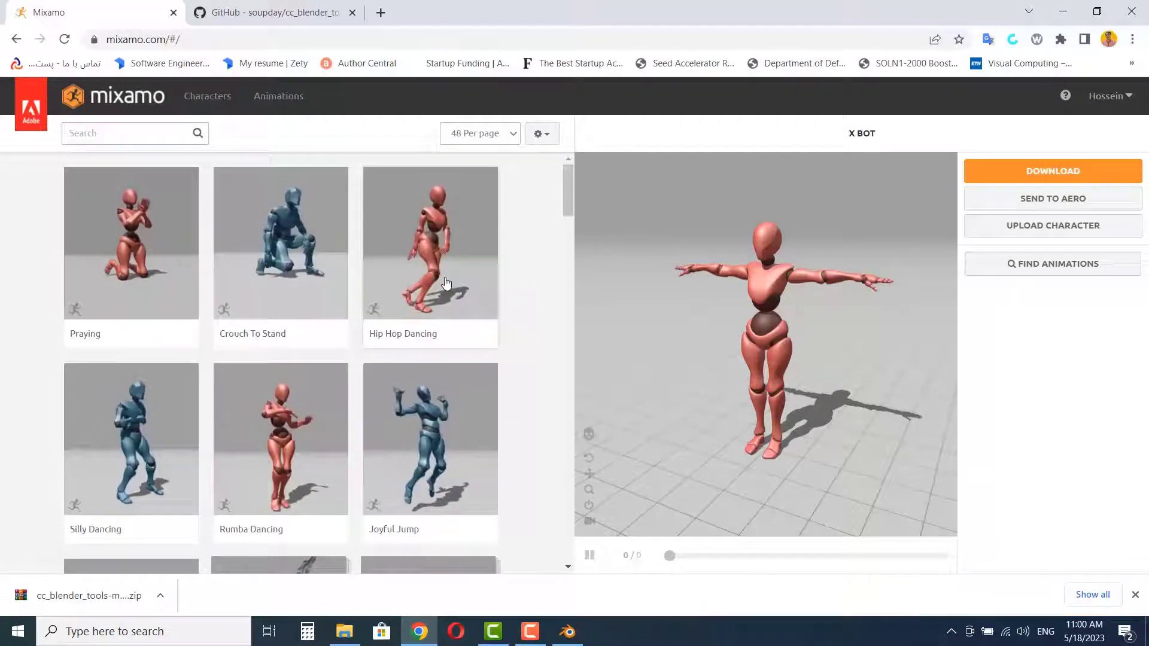
scroll(506, 402, "down", 2)
scroll(511, 409, "down", 3)
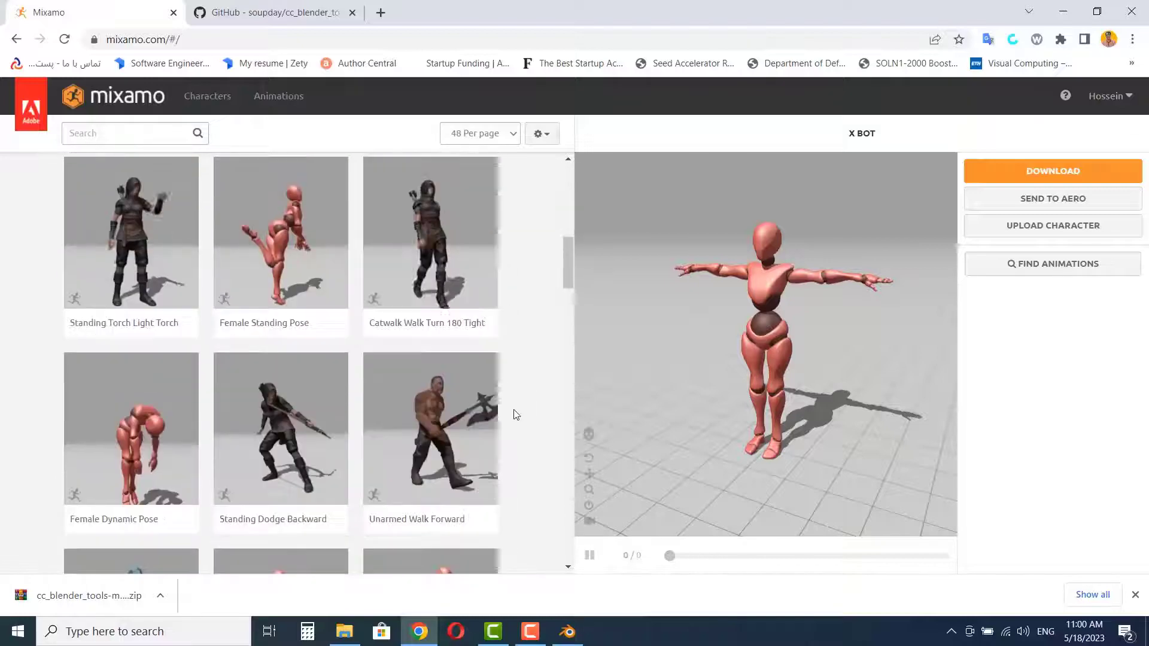
scroll(512, 409, "down", 3)
scroll(510, 413, "down", 3)
scroll(510, 413, "down", 4)
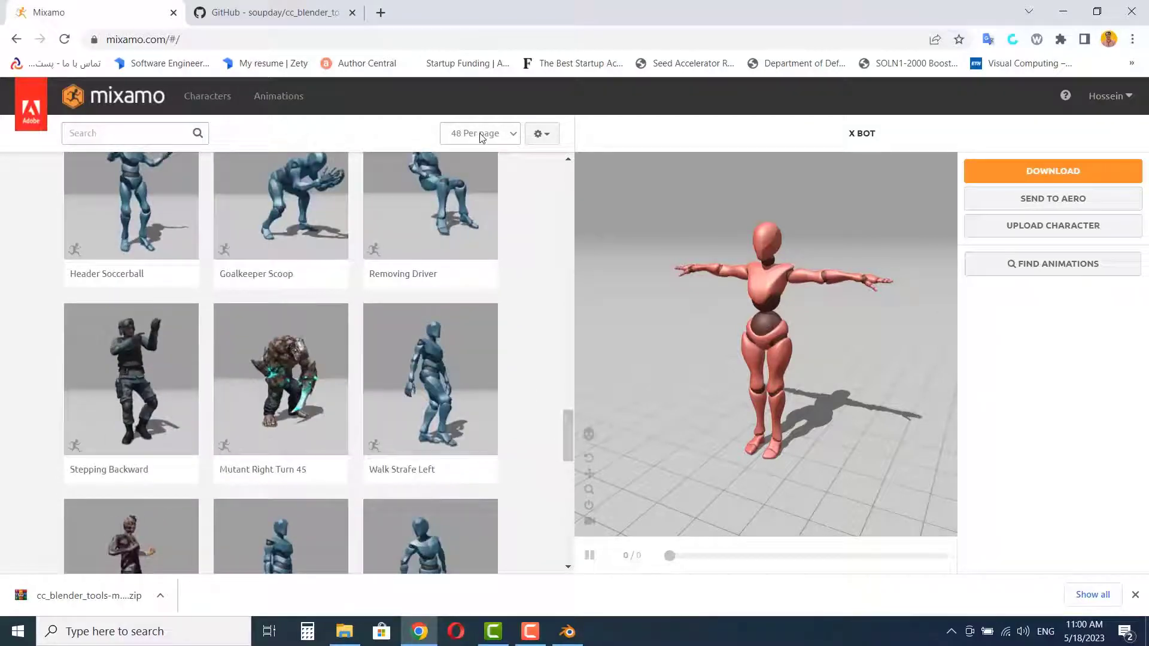
scroll(528, 455, "down", 3)
scroll(528, 455, "down", 3)
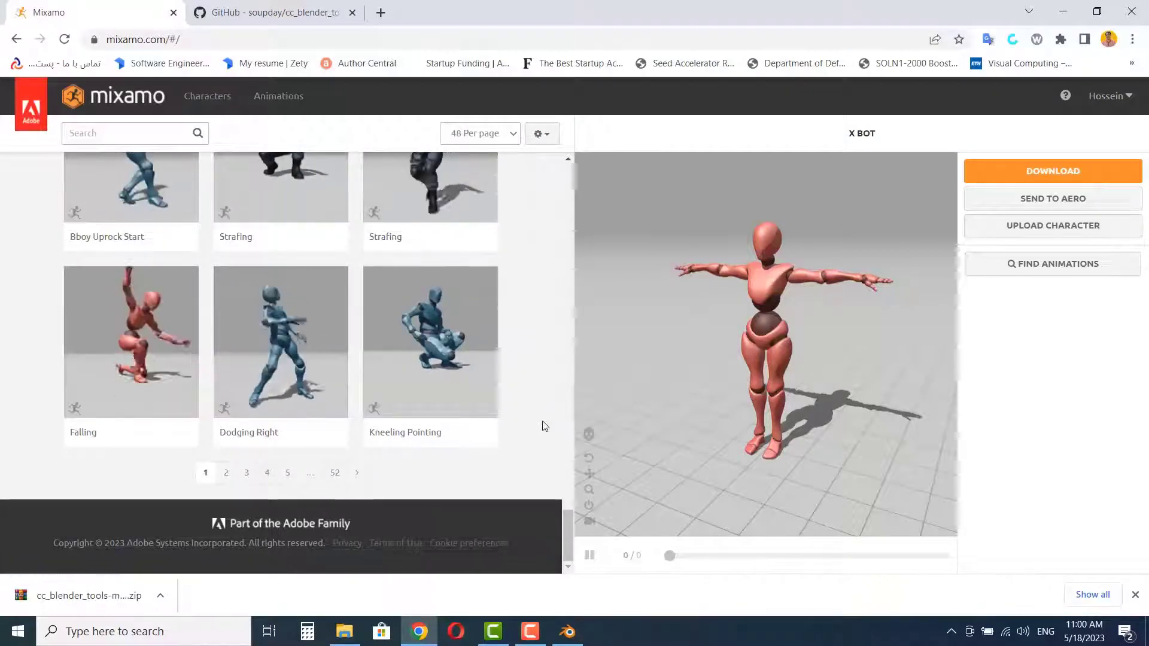
scroll(539, 427, "up", 1)
scroll(538, 428, "up", 4)
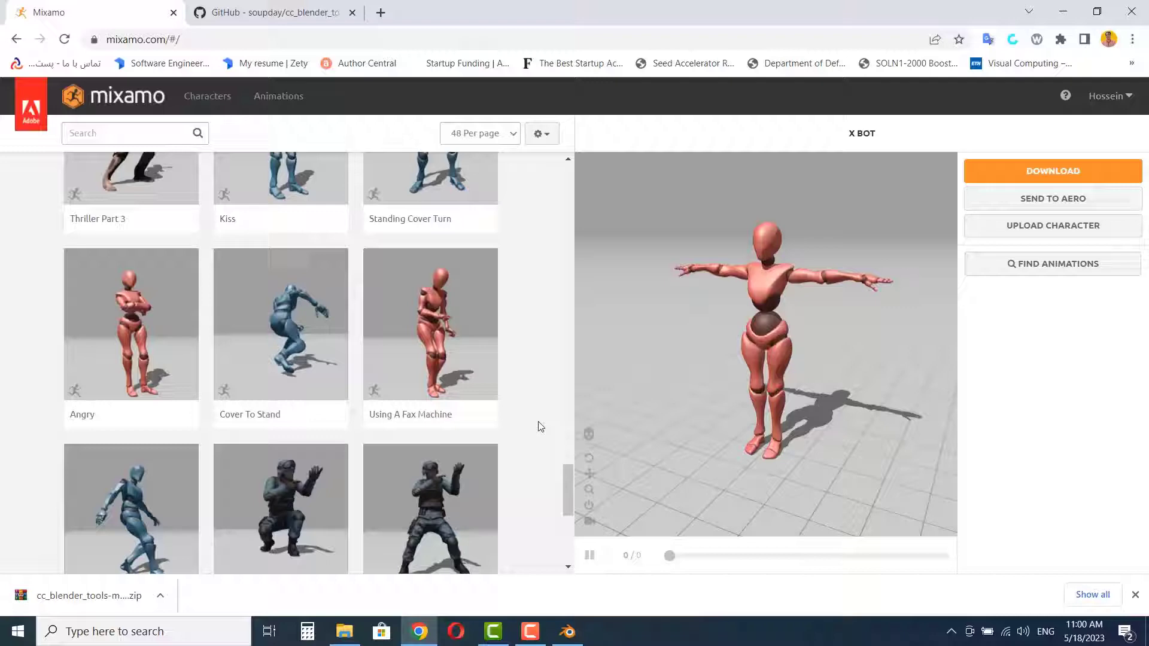
scroll(539, 427, "up", 3)
scroll(538, 428, "up", 3)
scroll(536, 279, "up", 2)
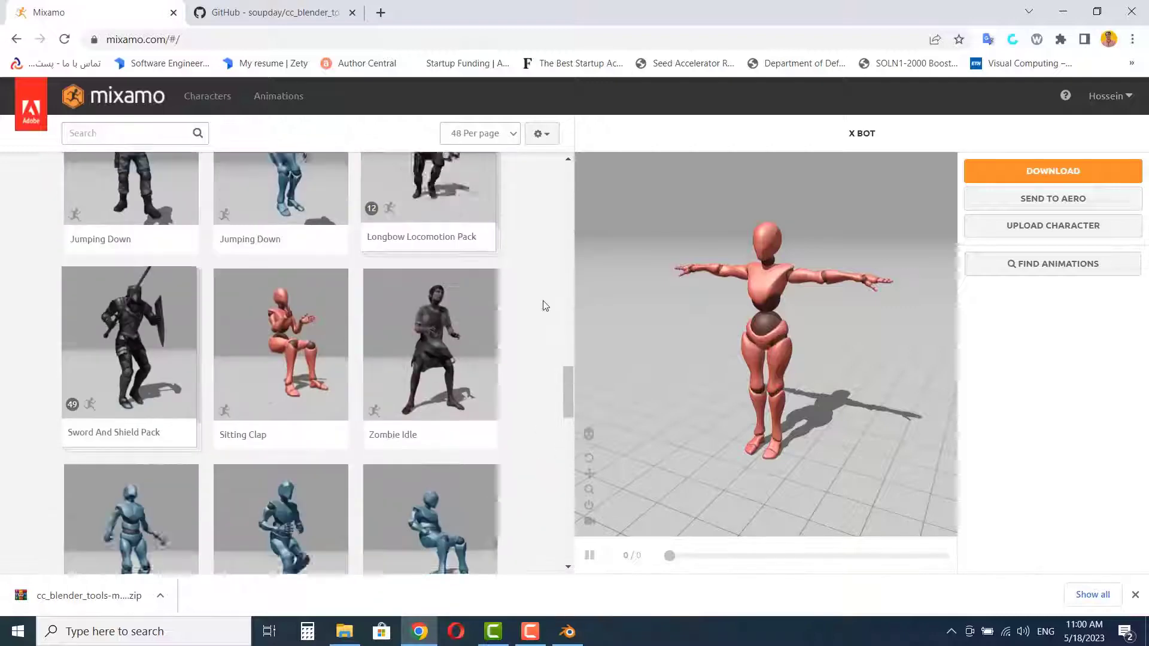
scroll(542, 305, "up", 2)
scroll(542, 306, "up", 2)
scroll(541, 307, "up", 2)
scroll(541, 307, "up", 2)
scroll(541, 306, "up", 2)
scroll(541, 306, "up", 2)
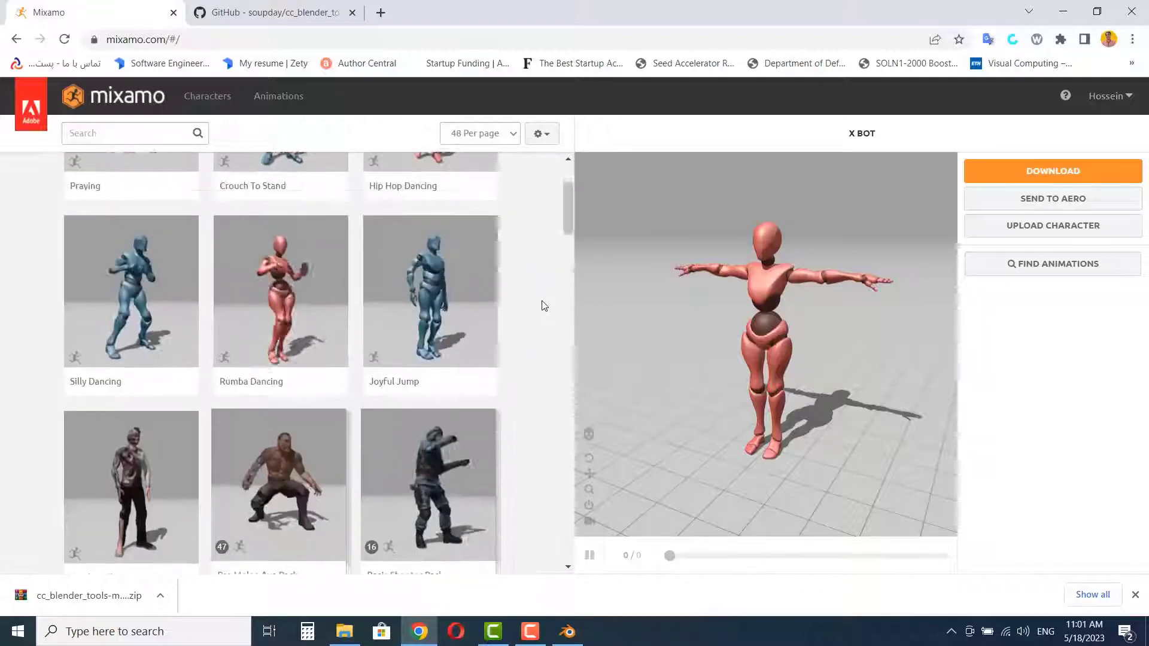
scroll(542, 307, "up", 2)
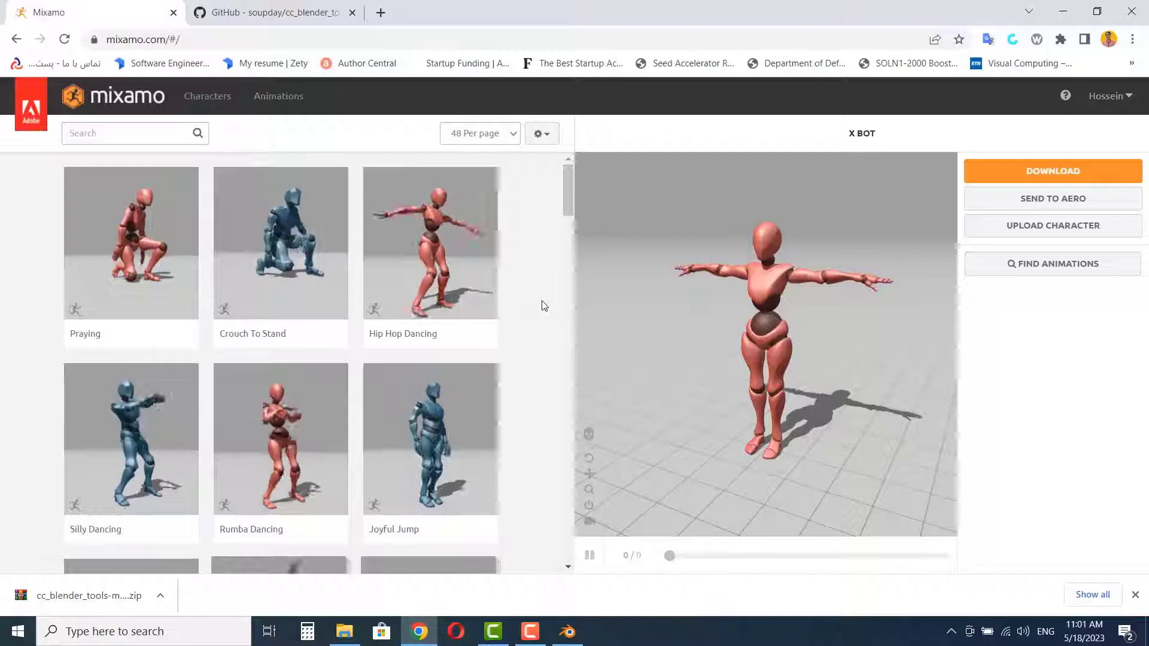
Step: Search Mixamo for 'fight' and apply Fist Fight B to X Bot
left_click(113, 140)
type("figh")
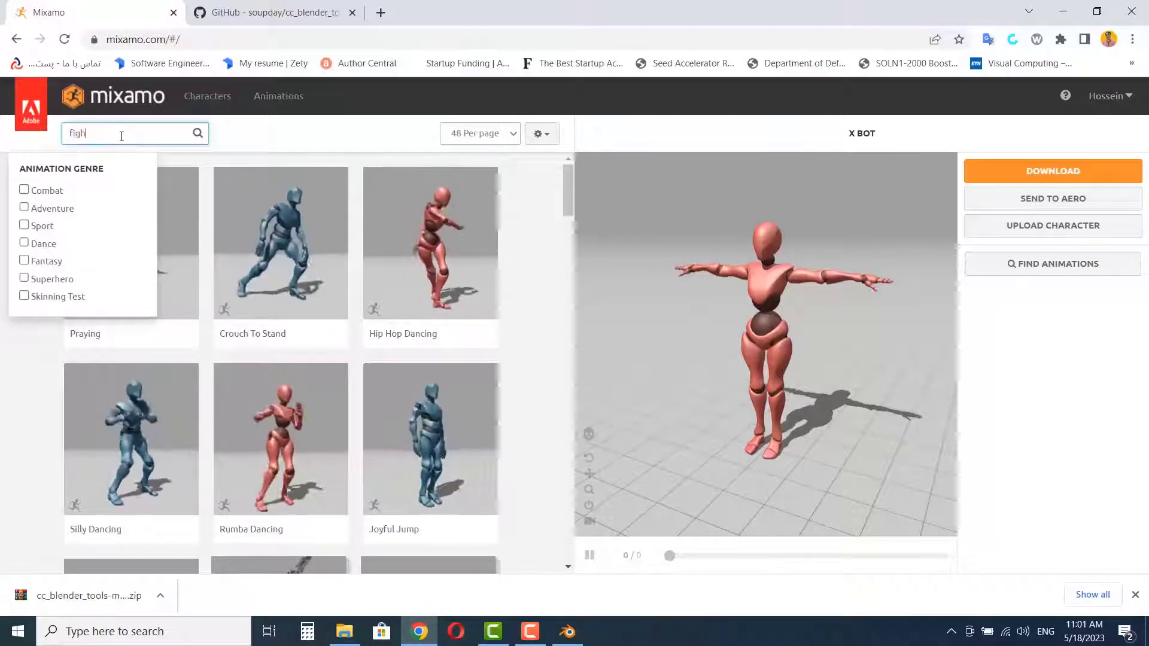
type("t")
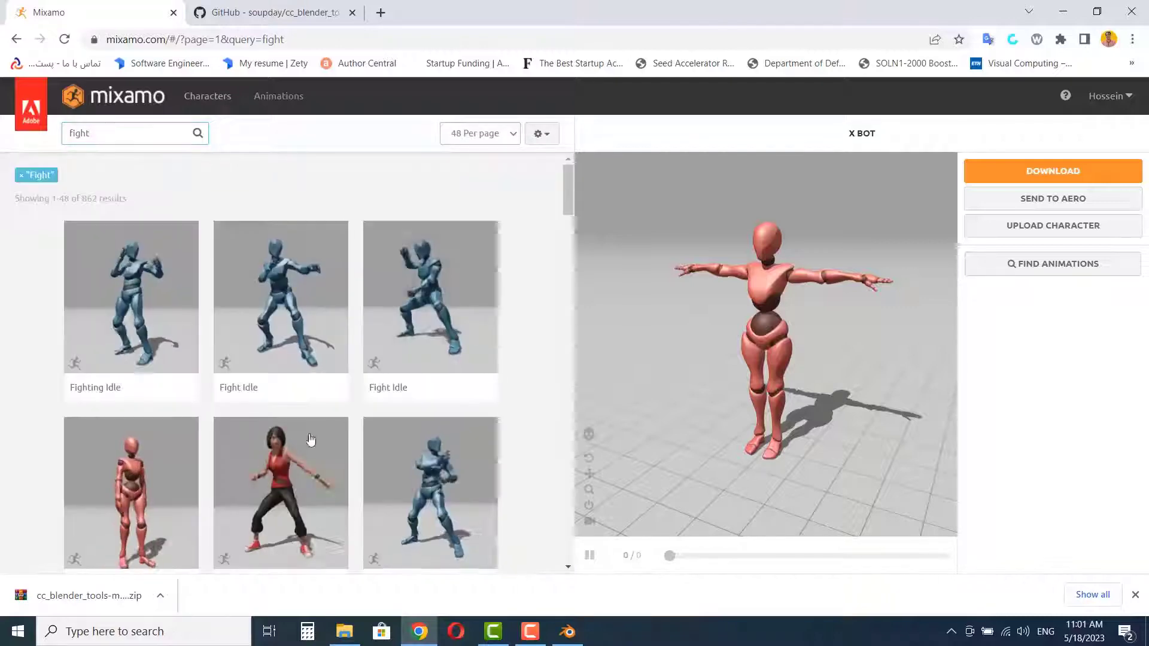
scroll(301, 421, "down", 1)
left_click(290, 348)
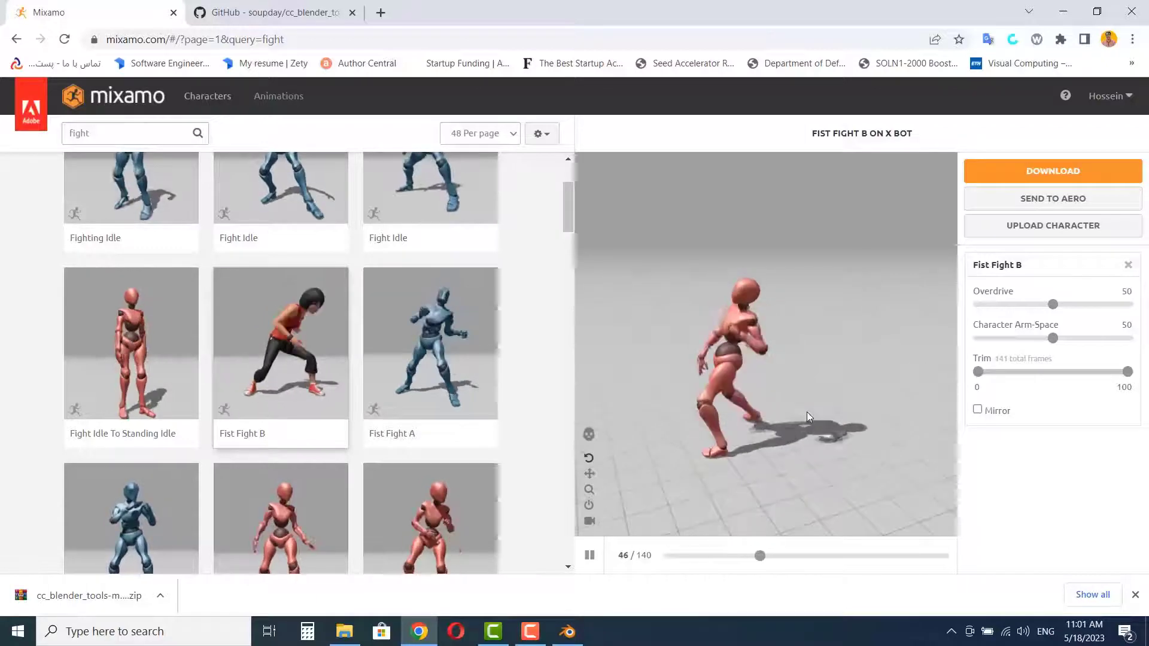
mouse_move(807, 413)
left_mouse_down()
mouse_move(730, 422)
mouse_move(875, 401)
left_mouse_up()
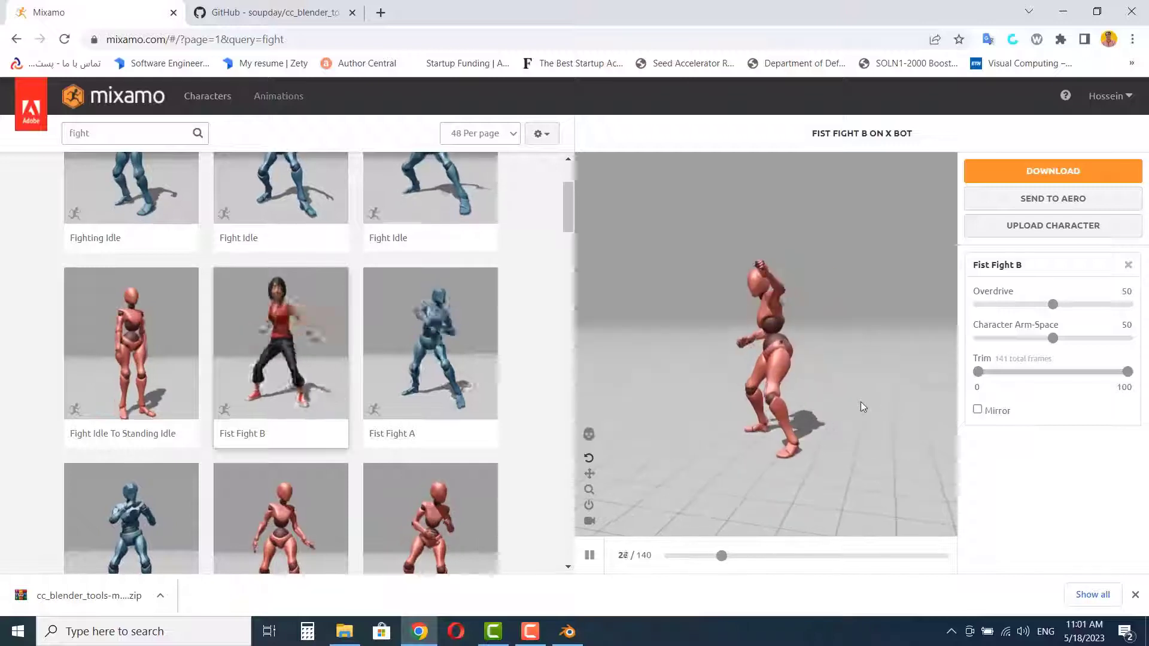
left_click_drag(875, 400, 859, 382)
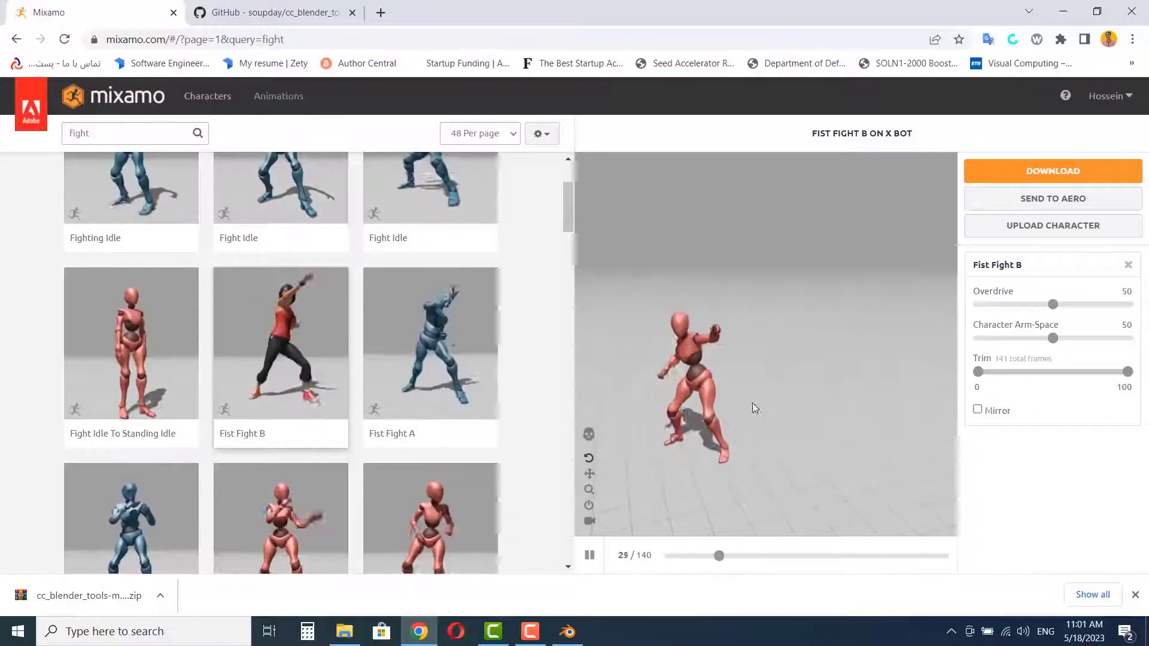
left_click(1056, 310)
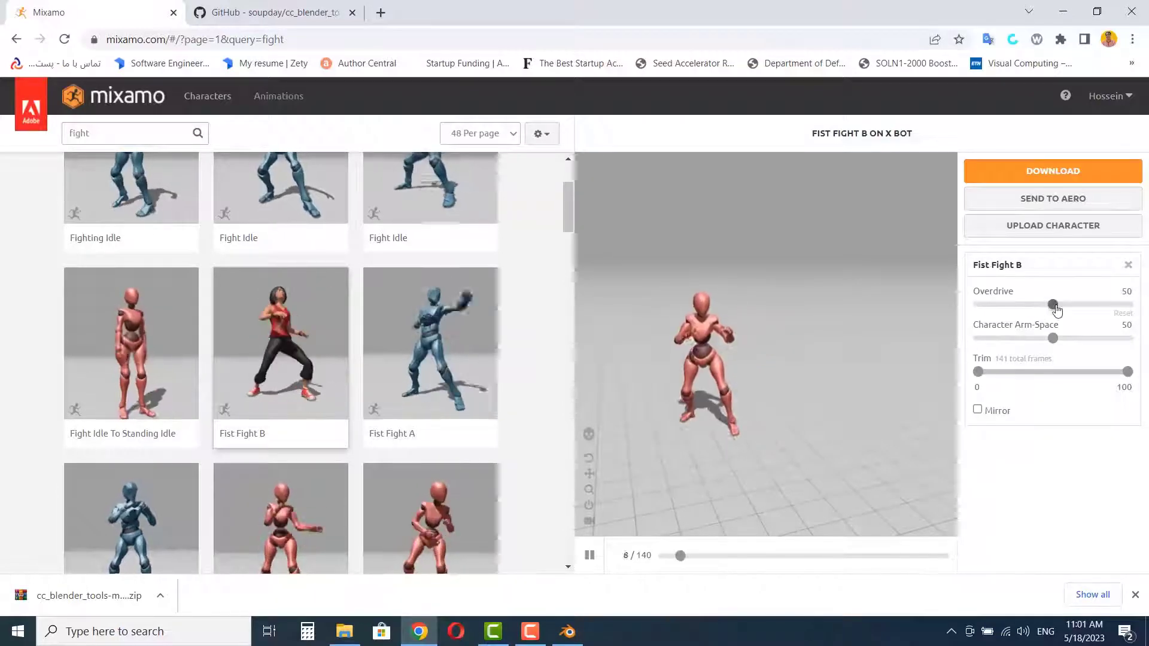
left_click_drag(1098, 312, 1105, 305)
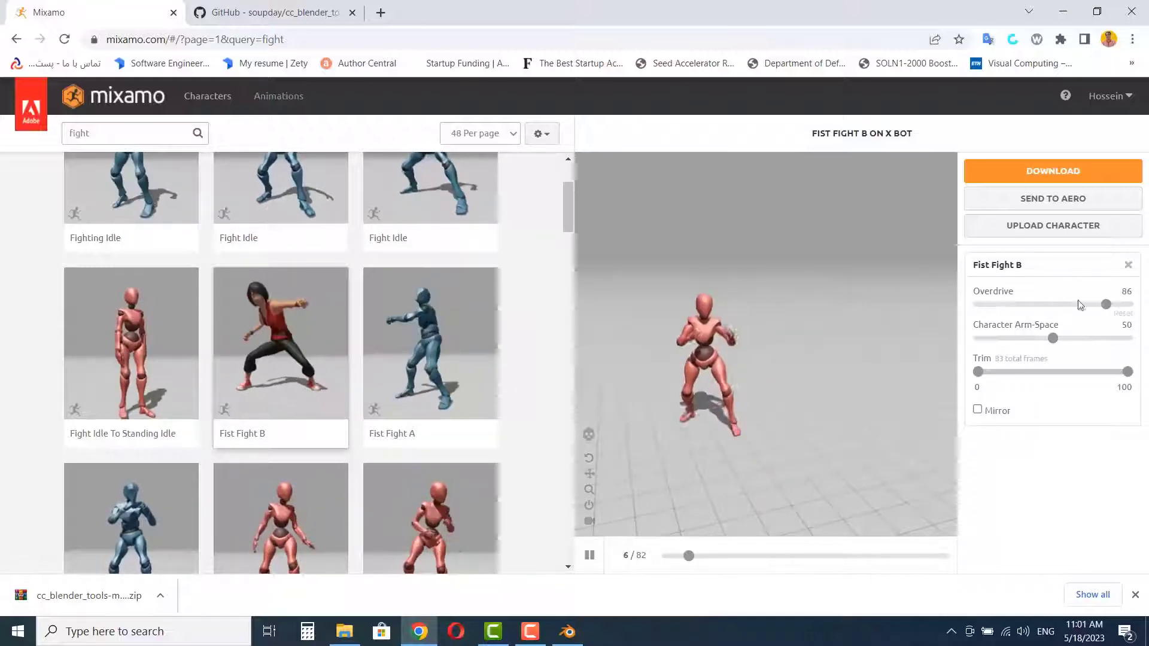
left_click_drag(1106, 306, 1118, 306)
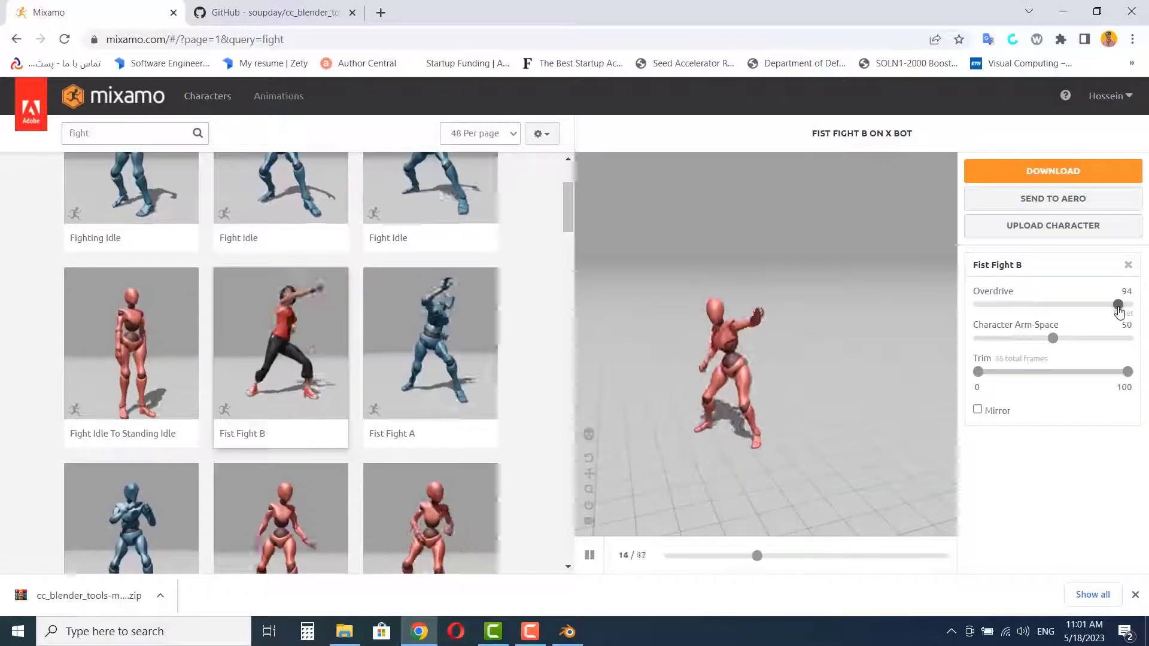
left_click_drag(1119, 306, 1068, 306)
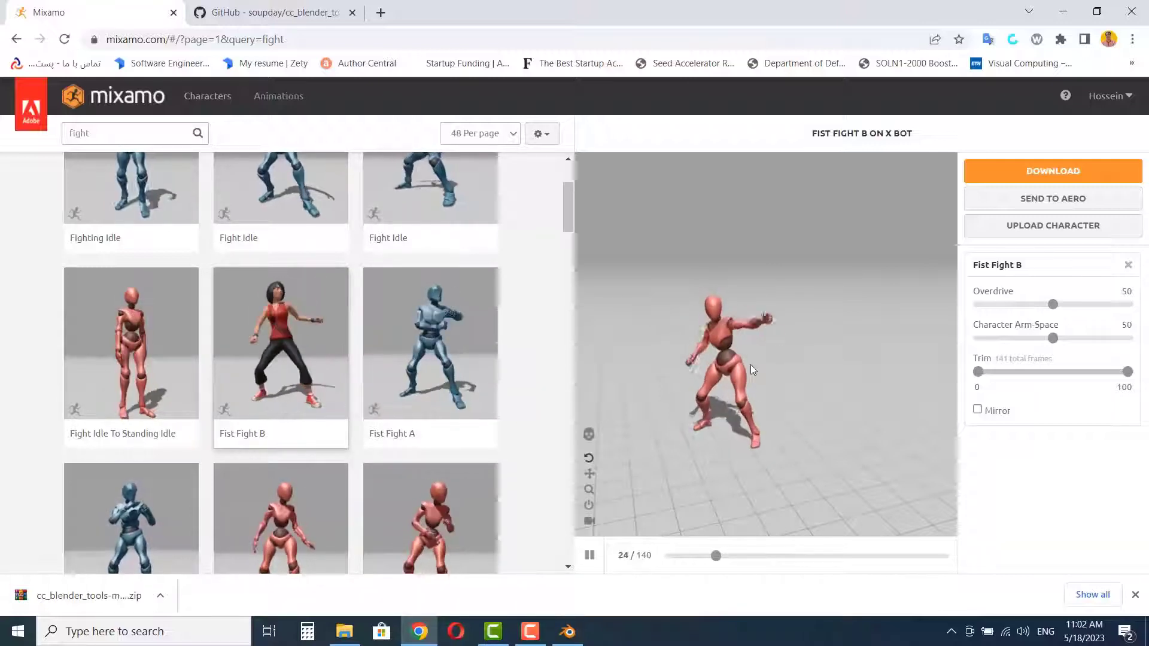
left_click_drag(1052, 339, 1075, 339)
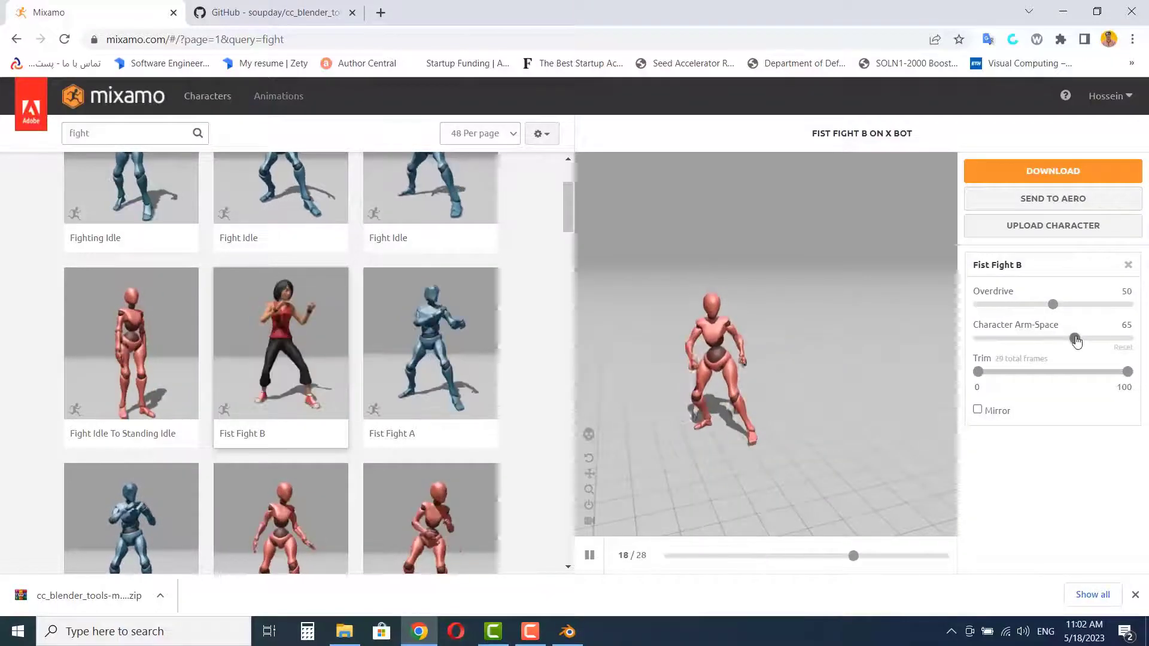
left_click_drag(1074, 338, 1140, 341)
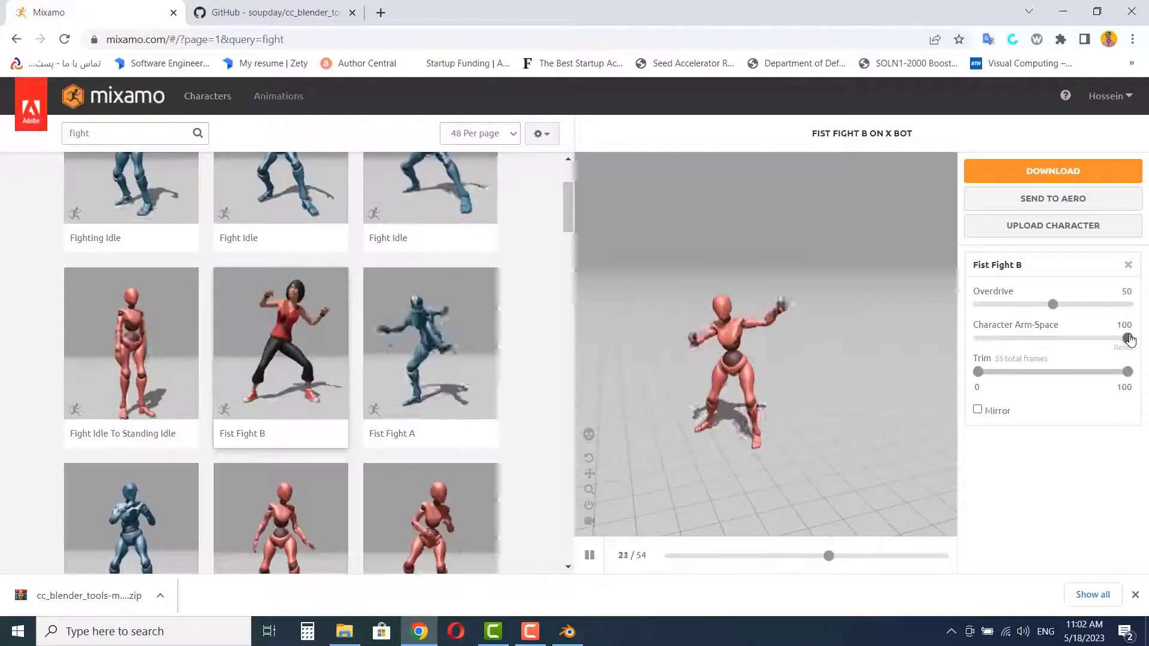
left_click_drag(1128, 340, 1052, 339)
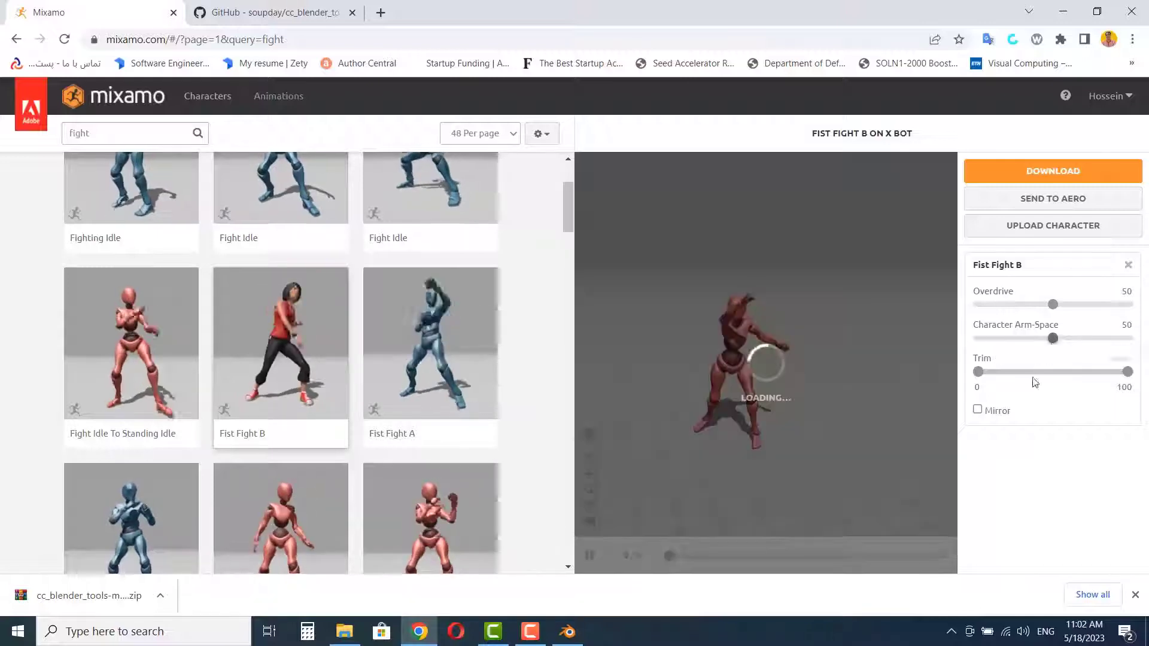
left_click(978, 412)
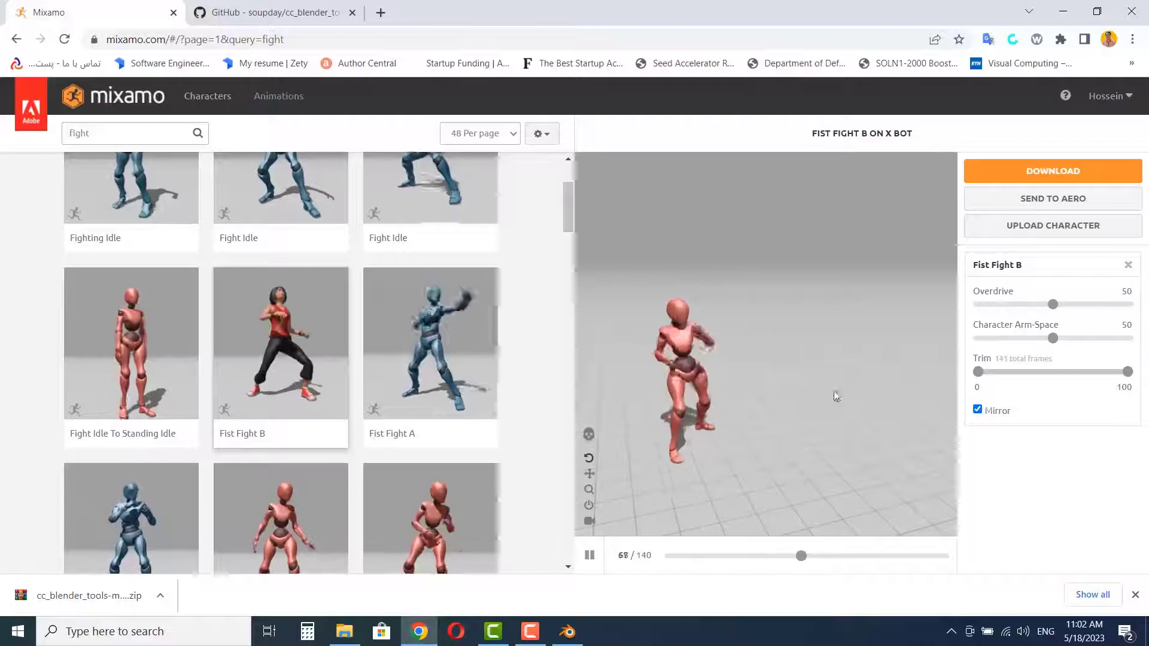
left_click(979, 411)
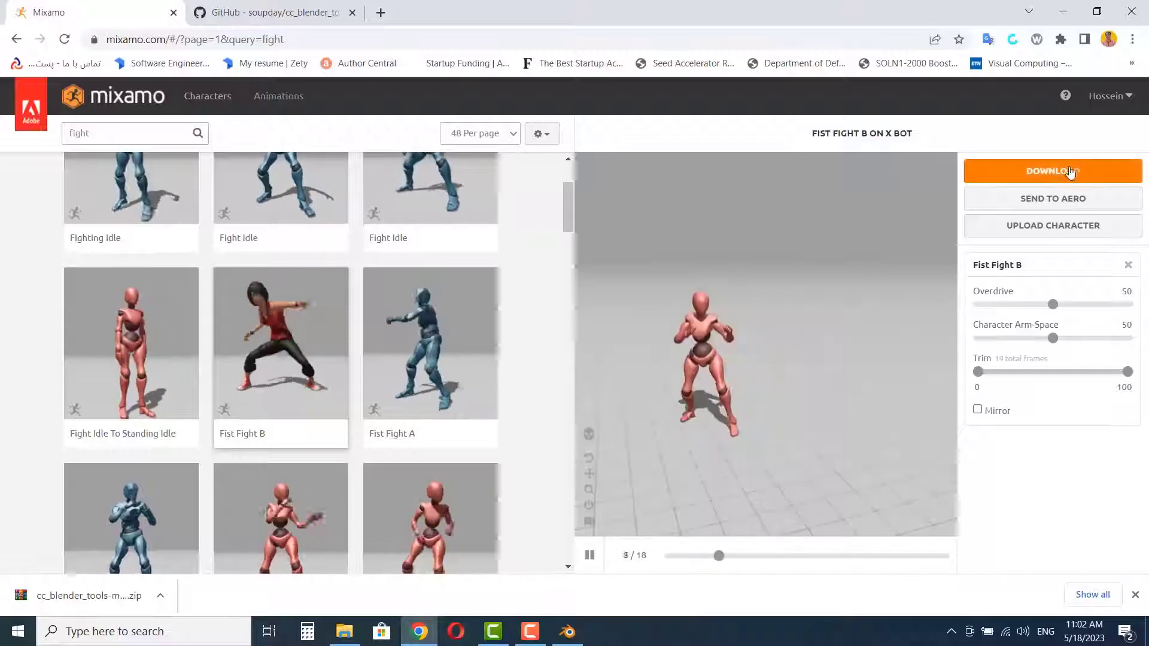
Step: Download Fist Fight B as an FBX Without Skin, then return to Blender
left_click(1069, 171)
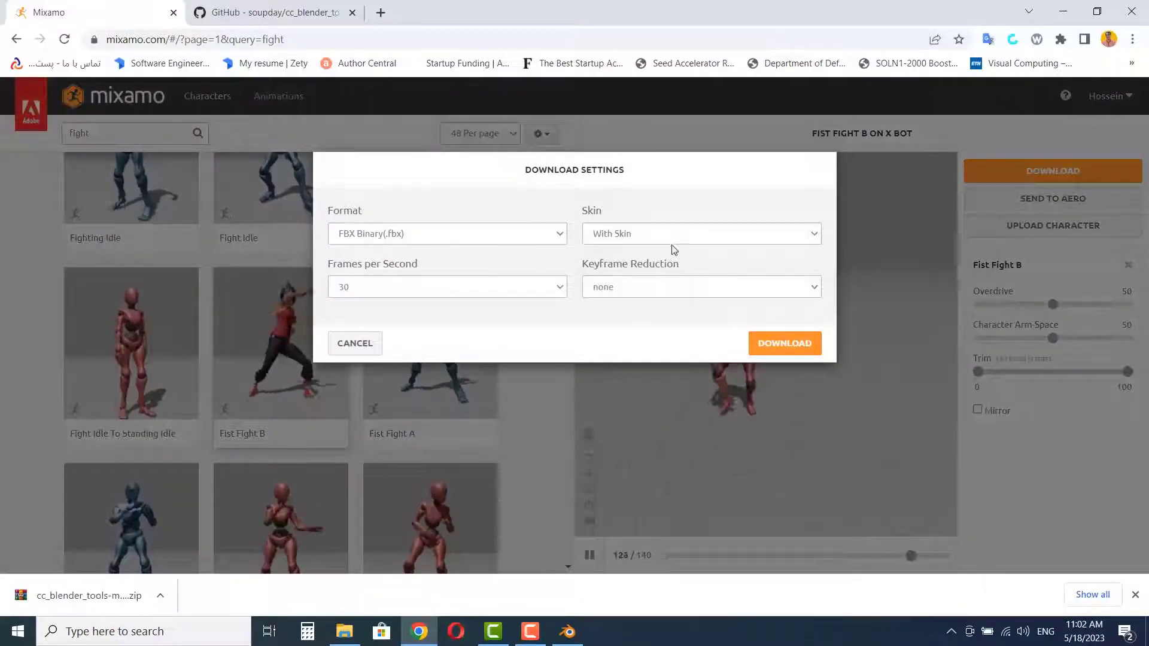
left_click(708, 239)
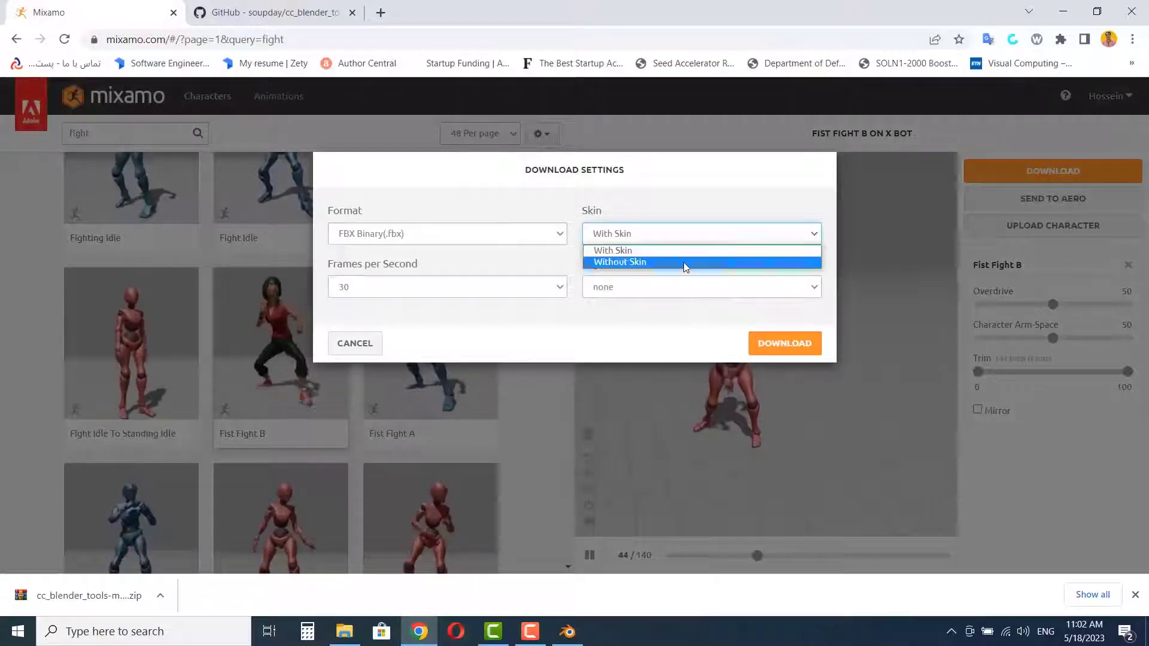
left_click(673, 261)
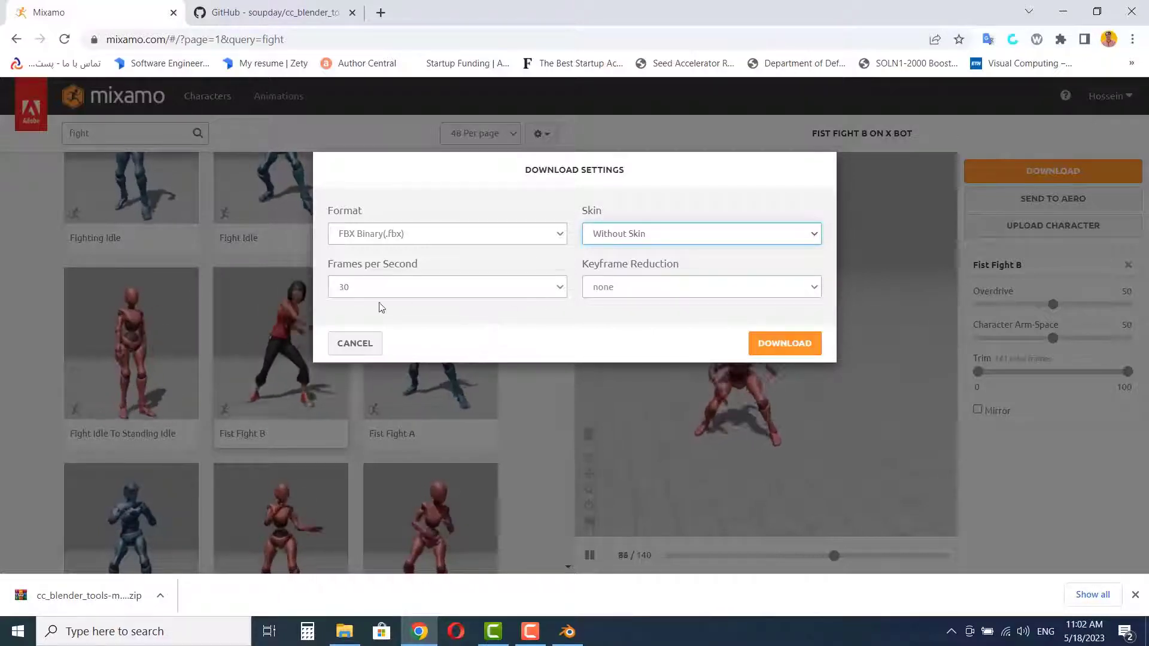
left_click(792, 343)
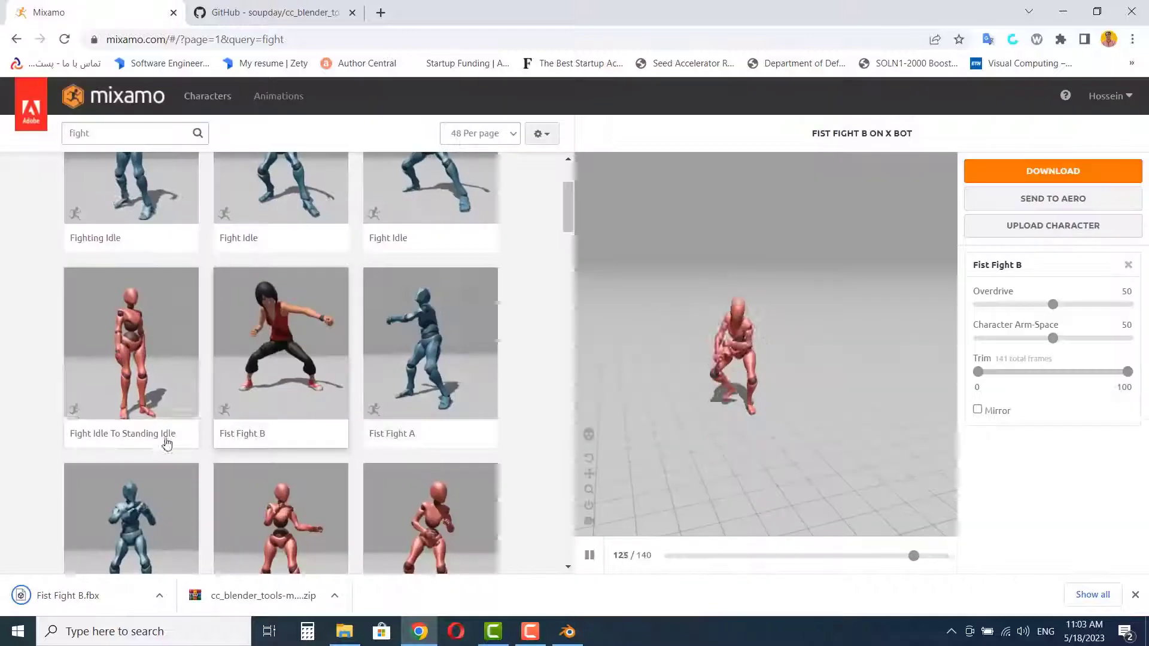
left_click(567, 632)
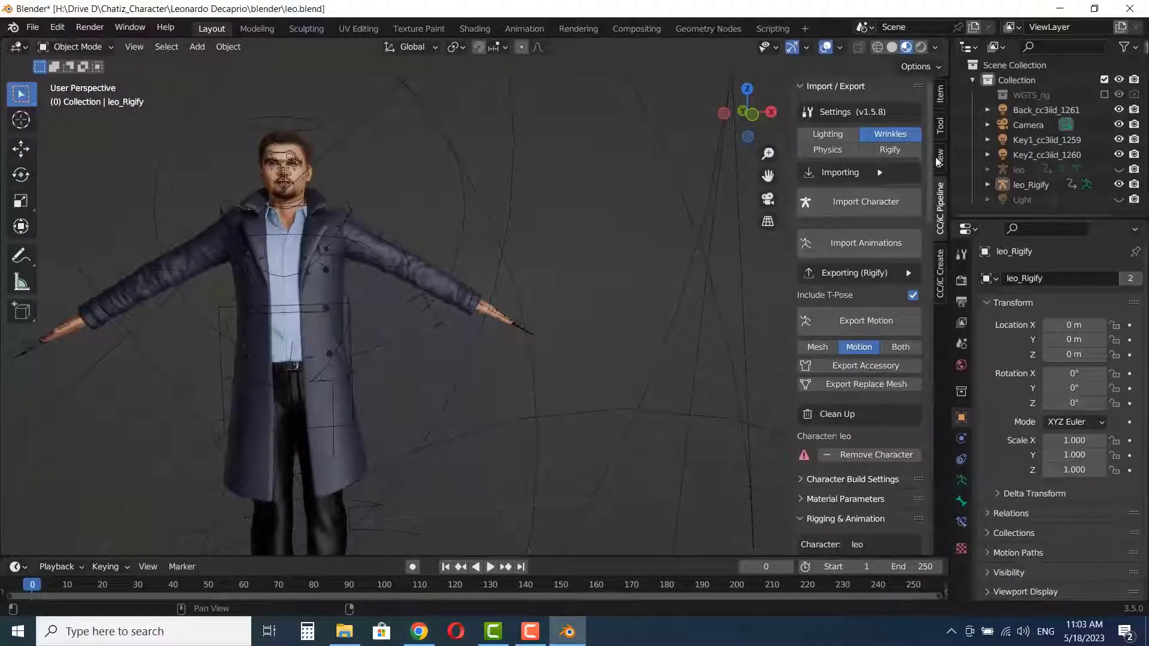
Step: Import Fist Fight B.fbx from Downloads with CC/iC Import Animations
left_click(859, 242)
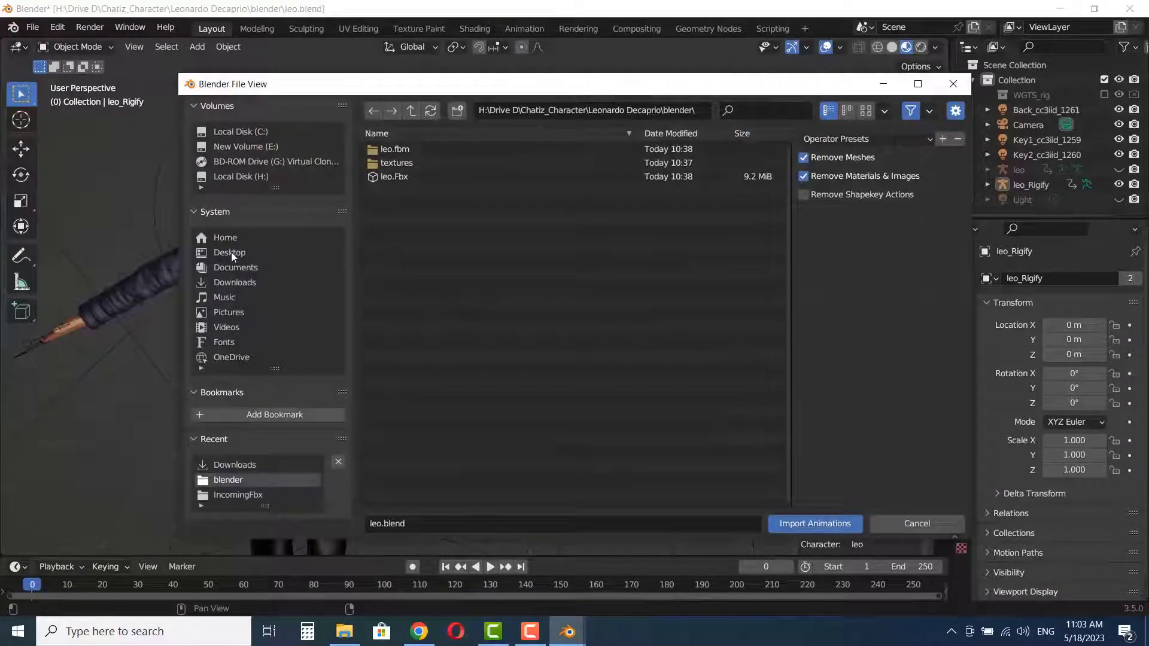
left_click(231, 252)
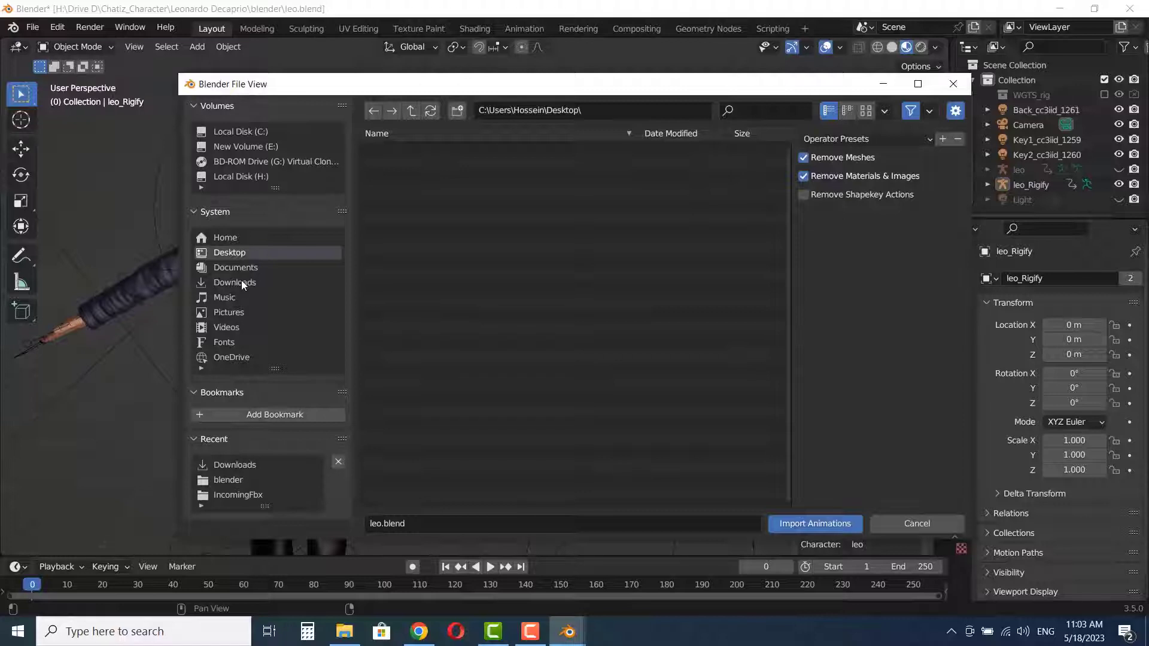
left_click(241, 281)
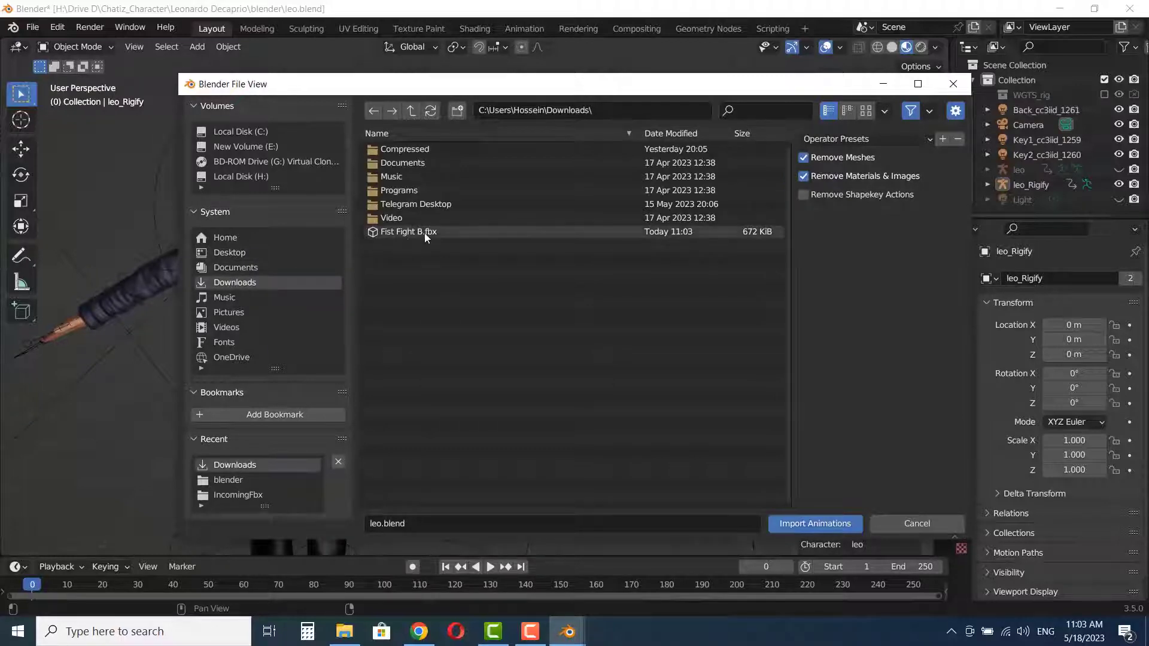
left_click(407, 236)
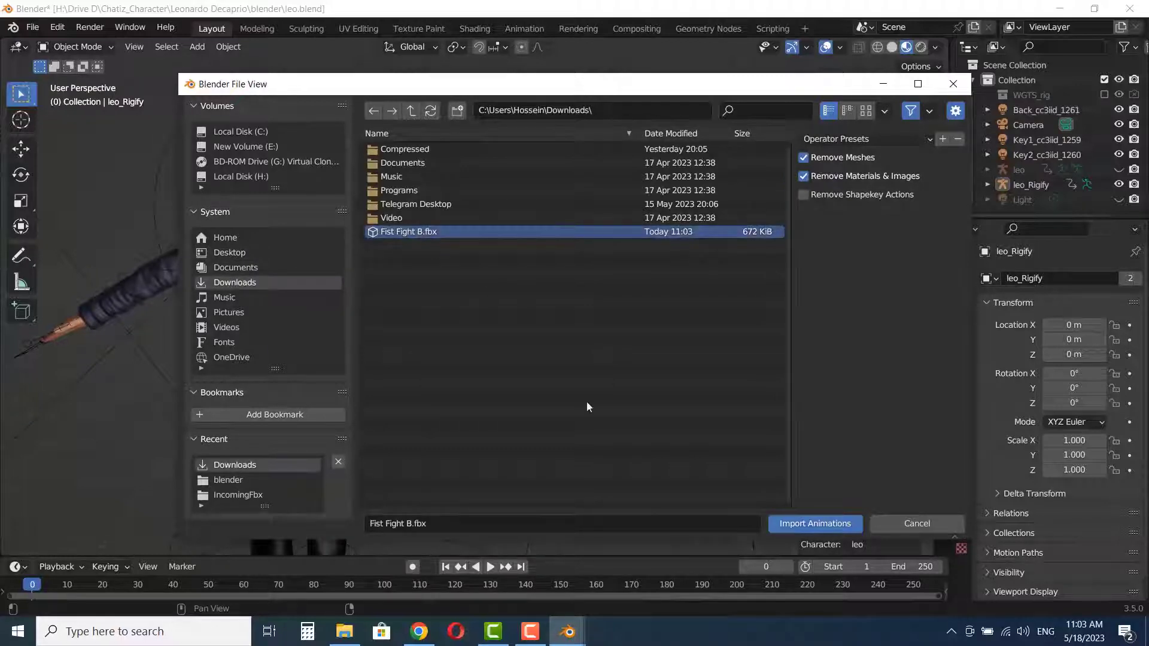
left_click(823, 526)
scroll(190, 448, "down", 3)
Step: Play and scrub through the imported Fist Fight B motion, then stop at the first frame
middle_click_drag(189, 448, 300, 441)
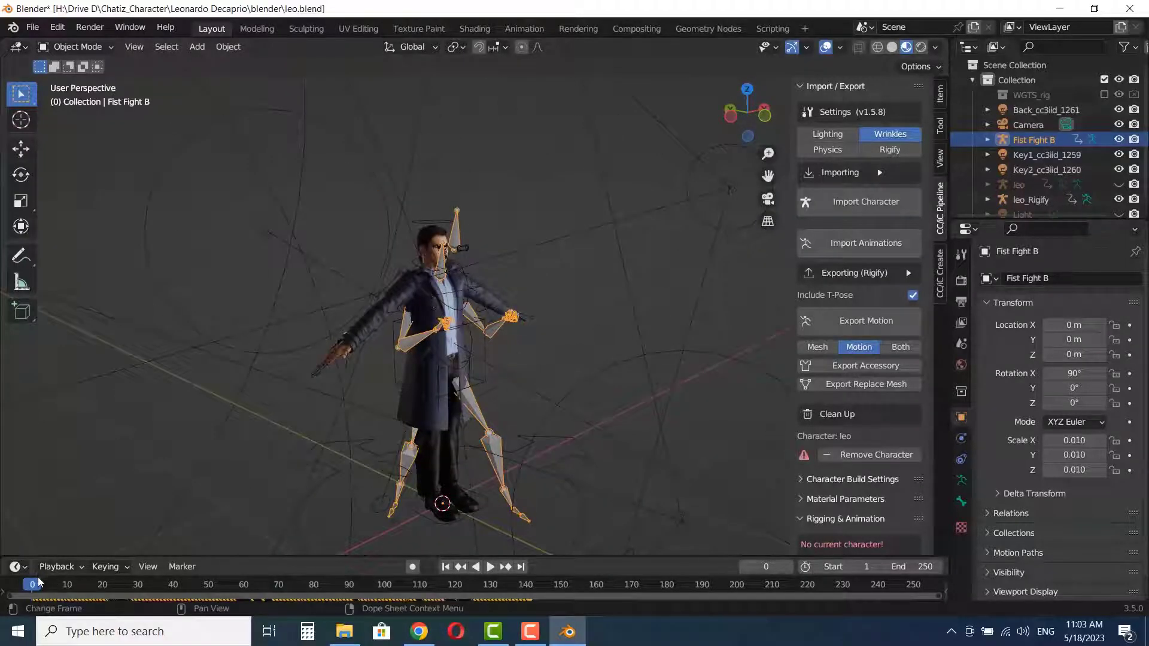
key("space")
left_click_drag(48, 588, 339, 579)
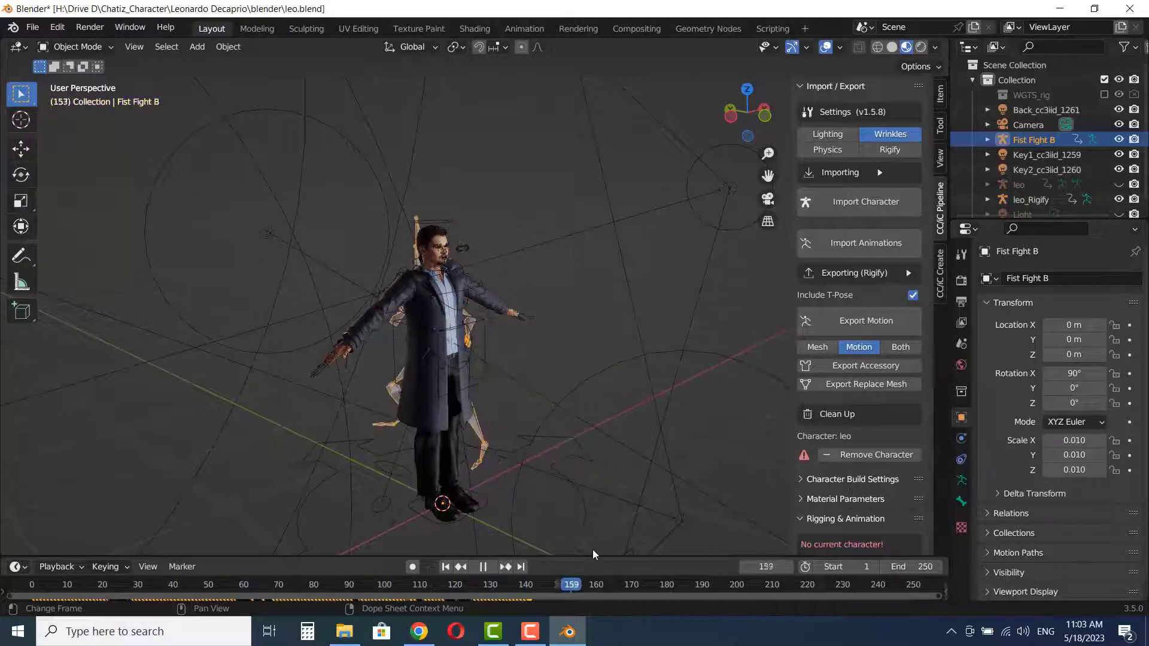
left_click_drag(469, 560, 261, 565)
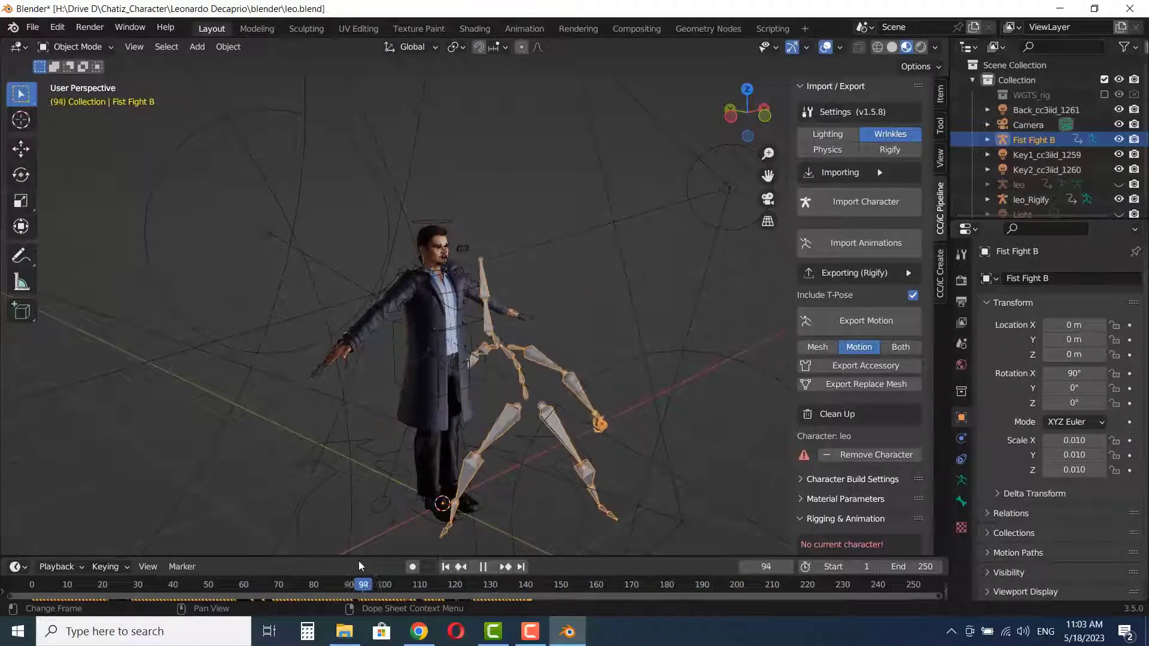
key("Escape")
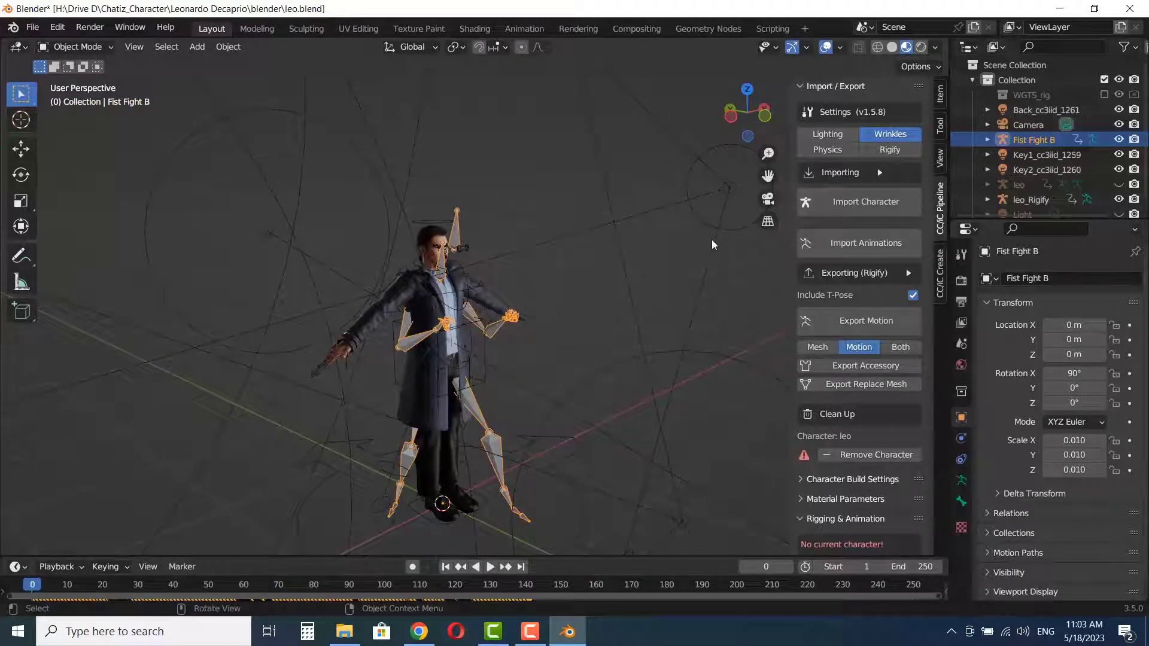
Step: Select leo_Rigify and set Fist Fight B as the retarget source armature and action
left_click(437, 221)
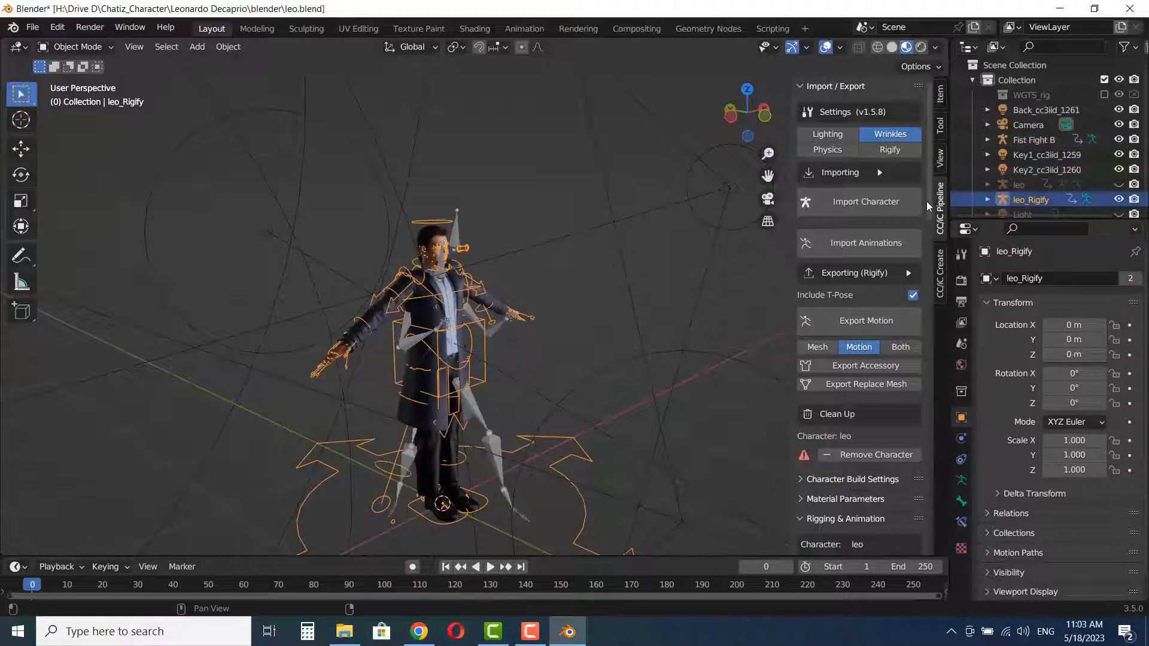
scroll(926, 199, "down", 2)
scroll(936, 225, "down", 2)
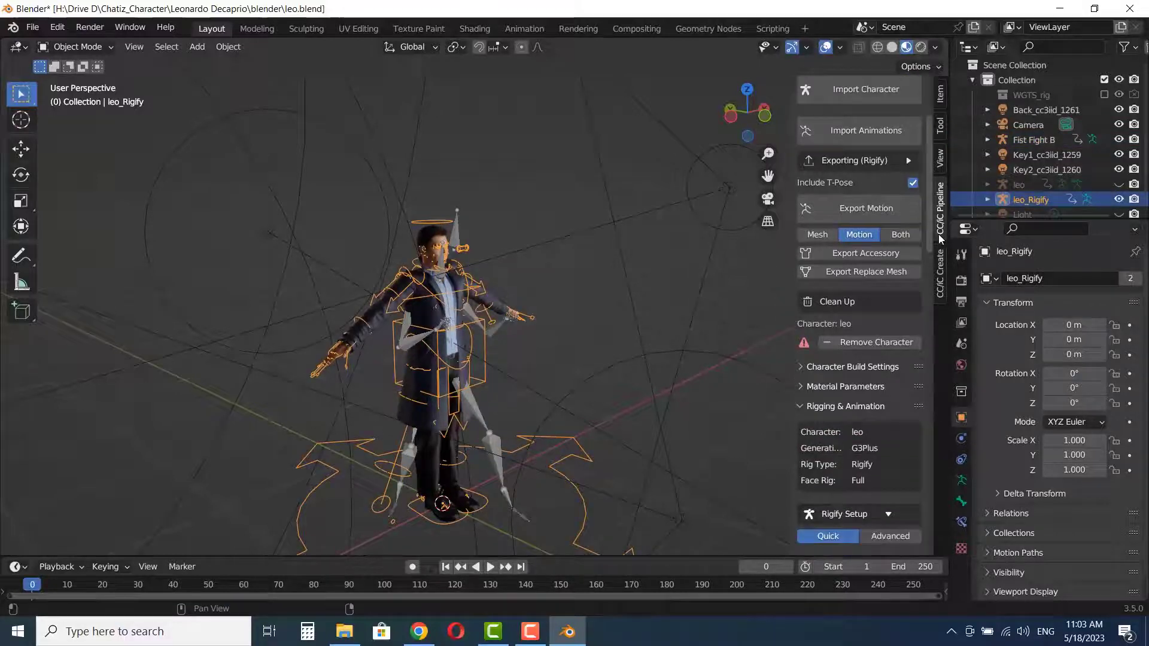
left_click(820, 408)
left_click(820, 407)
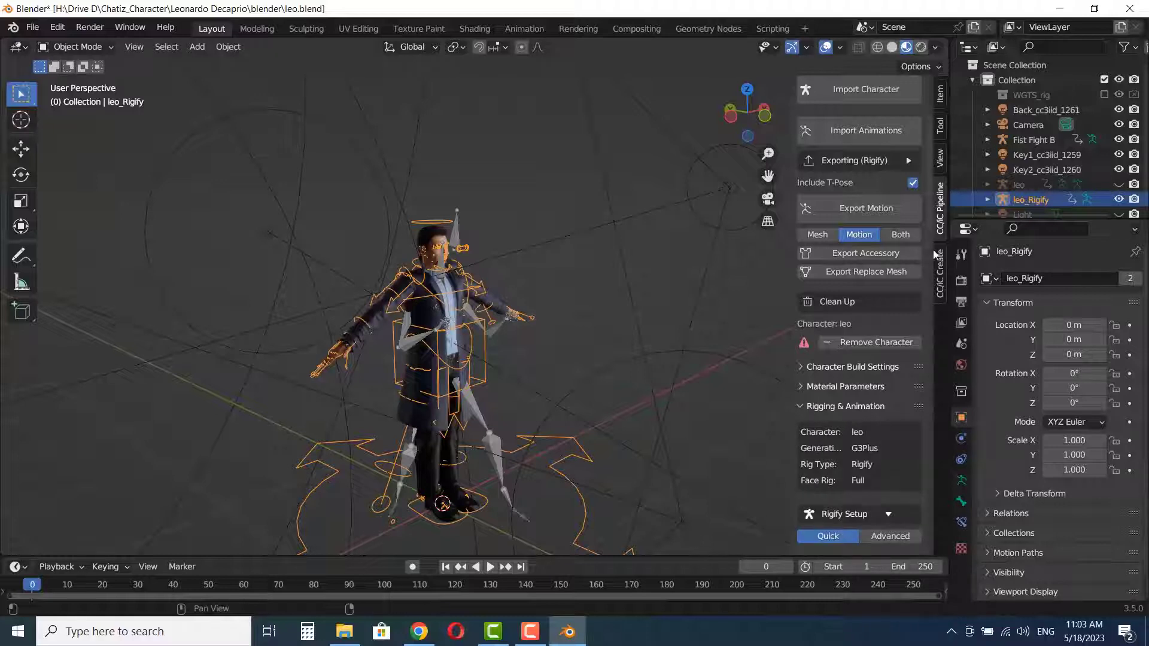
left_click_drag(928, 232, 929, 350)
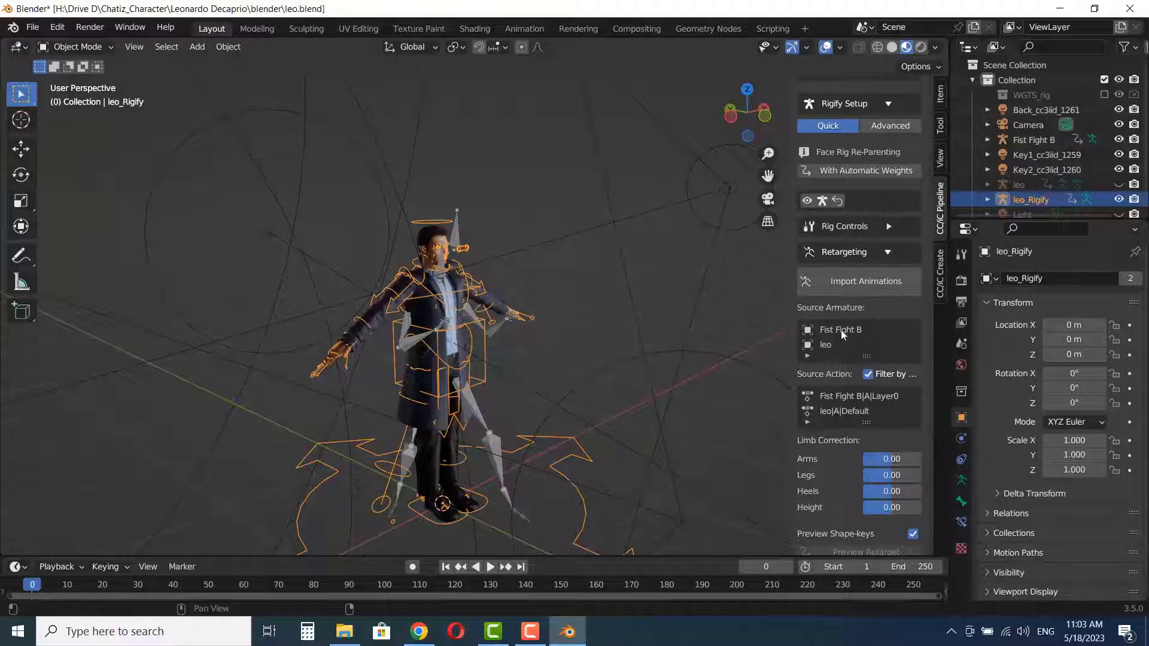
left_click(857, 331)
left_click_drag(930, 288, 936, 333)
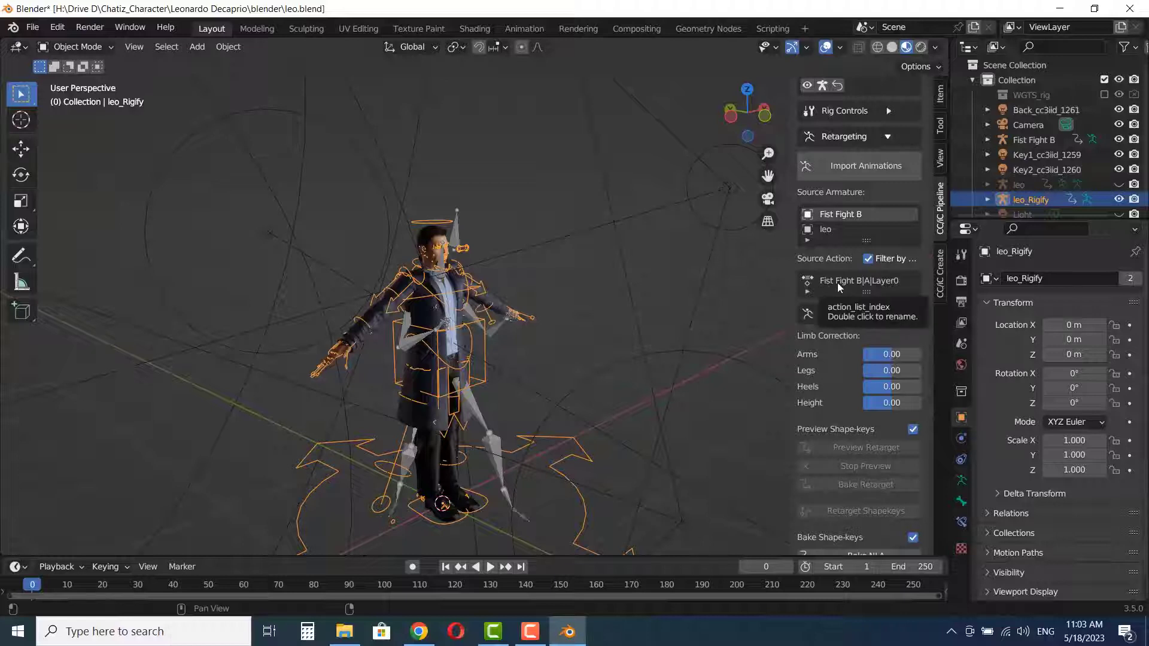
left_click(839, 283)
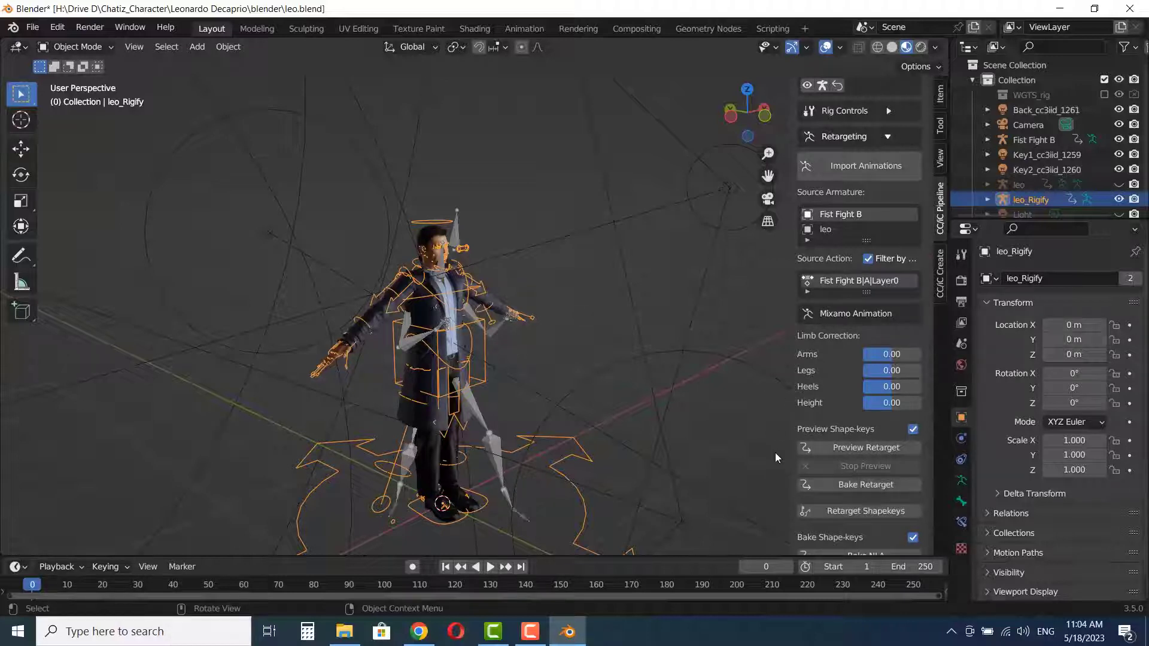
left_click_drag(933, 299, 933, 330)
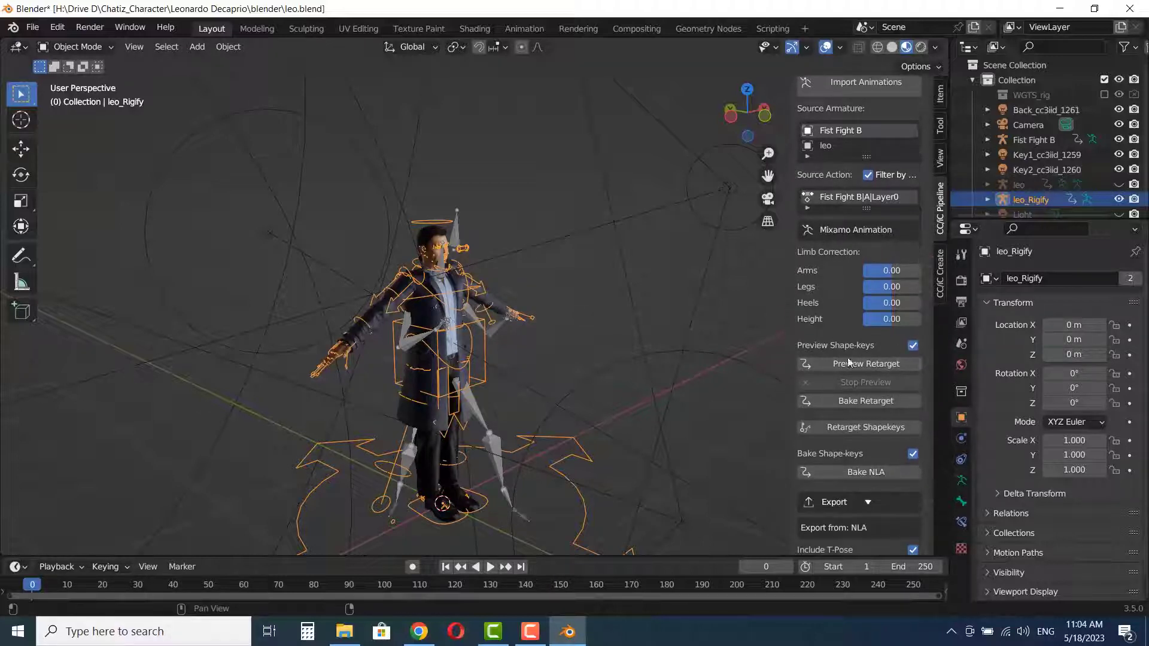
Step: Preview the Fist Fight B retarget on Leo, play it back, then hide the source armature
left_click(870, 362)
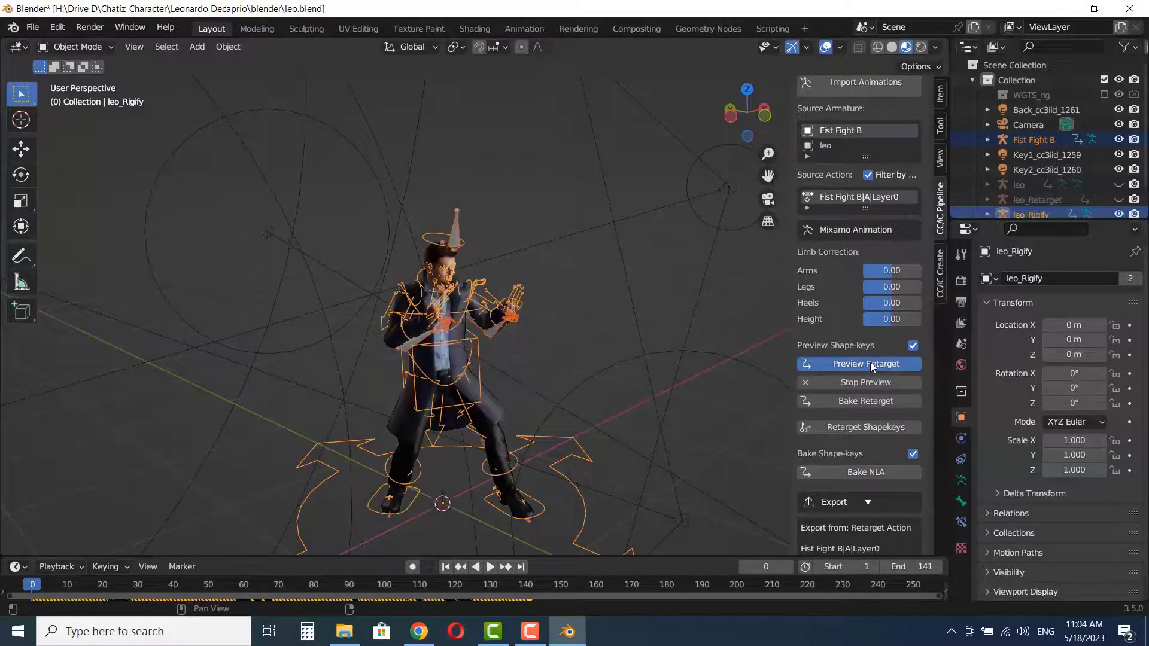
key("space")
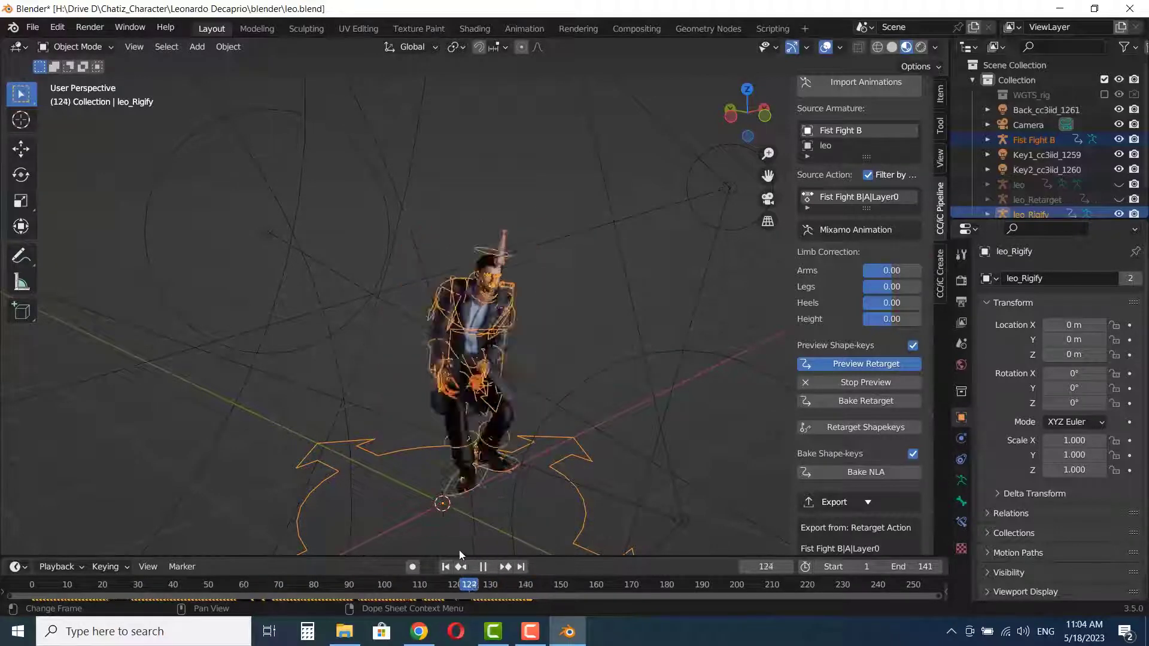
left_click_drag(377, 583, 22, 568)
key("space")
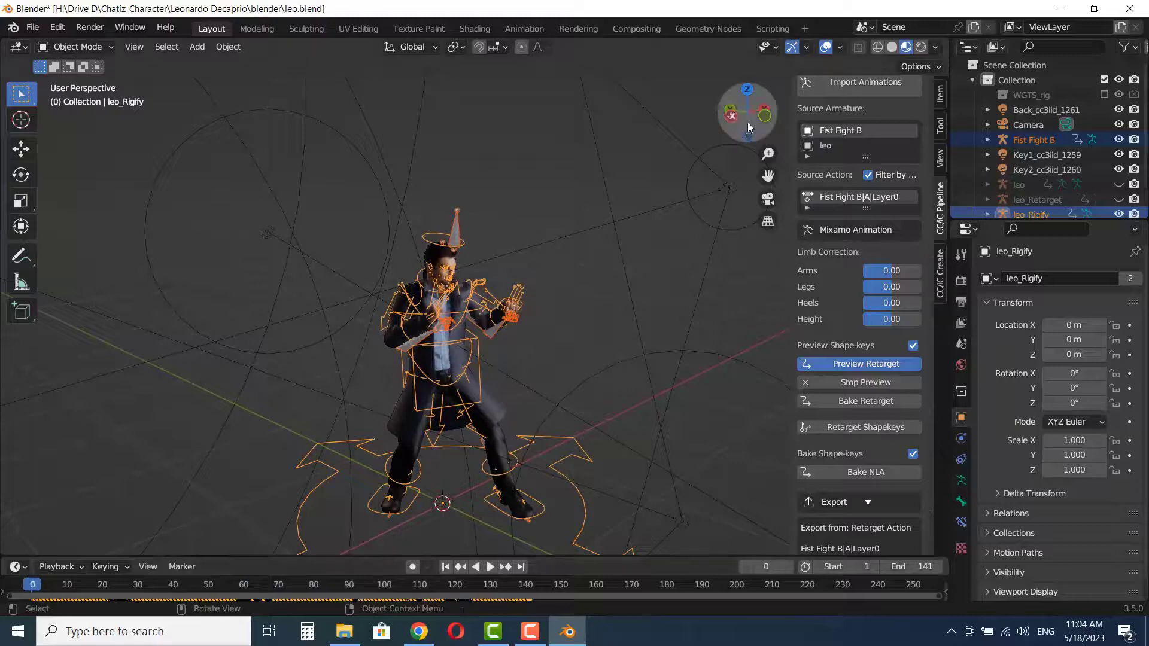
left_click(1118, 140)
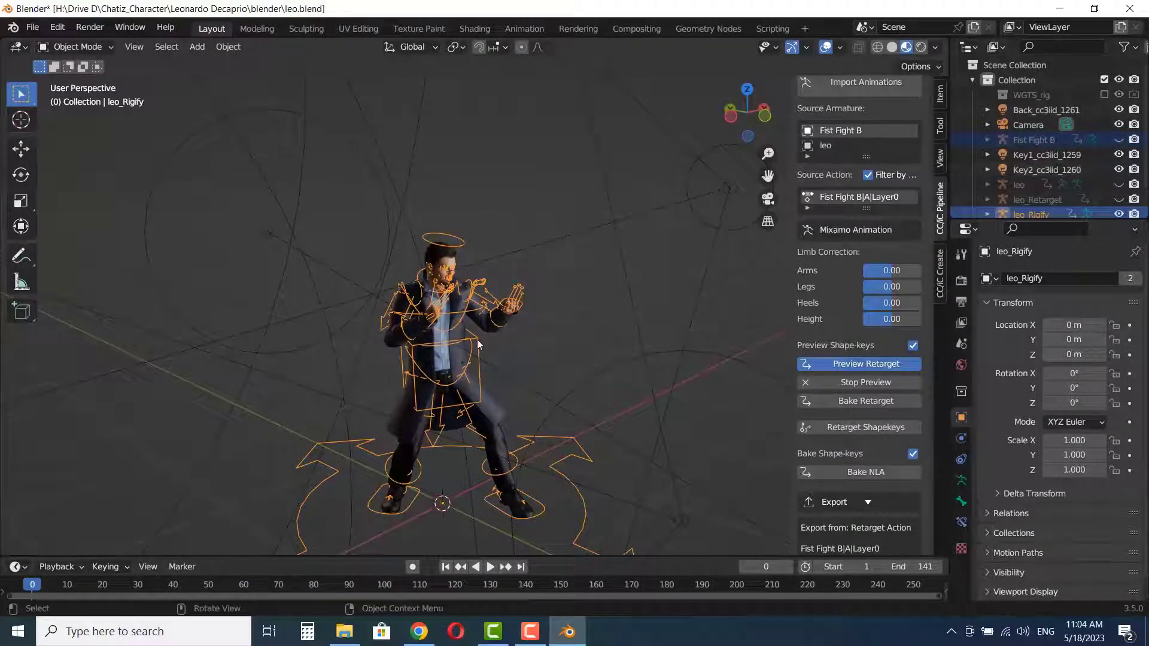
scroll(476, 340, "up", 4)
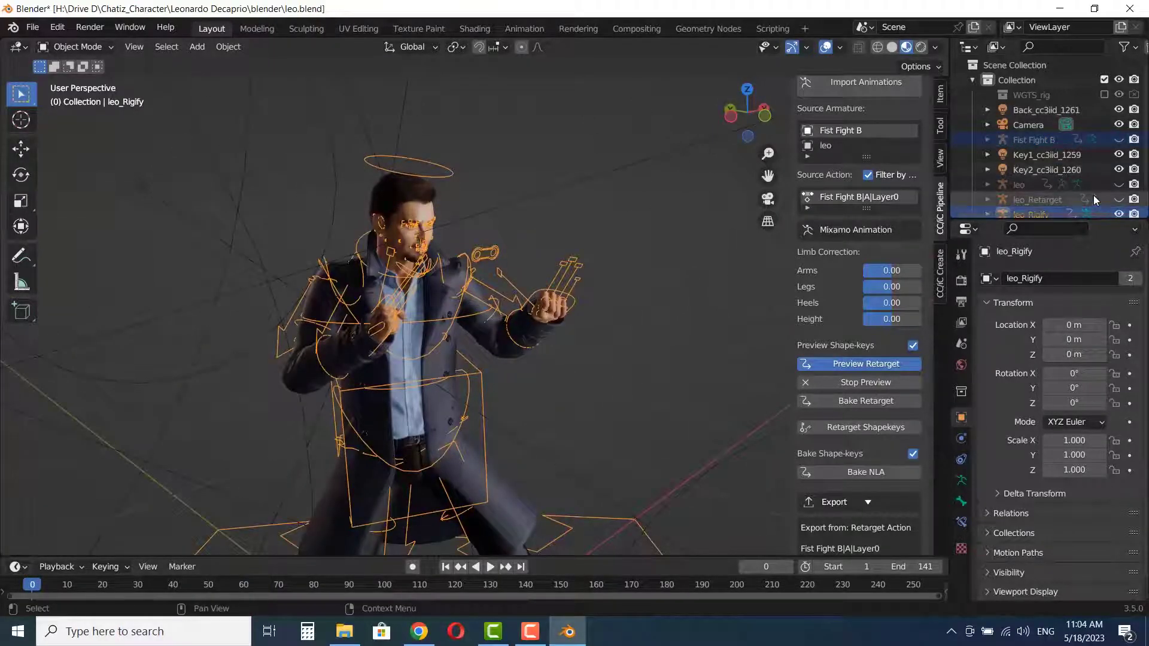
scroll(1093, 195, "down", 2)
Step: Hide leo_Rigify and replay the retargeted fight animation, orbiting around Leo between plays
left_click(1119, 188)
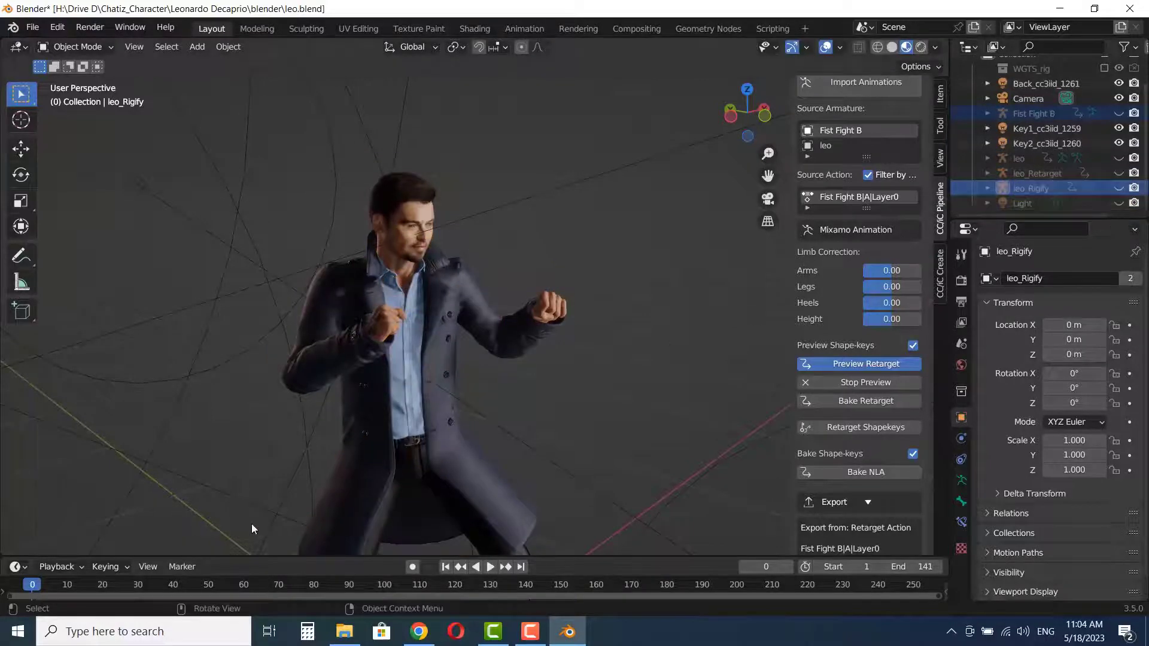
key("space")
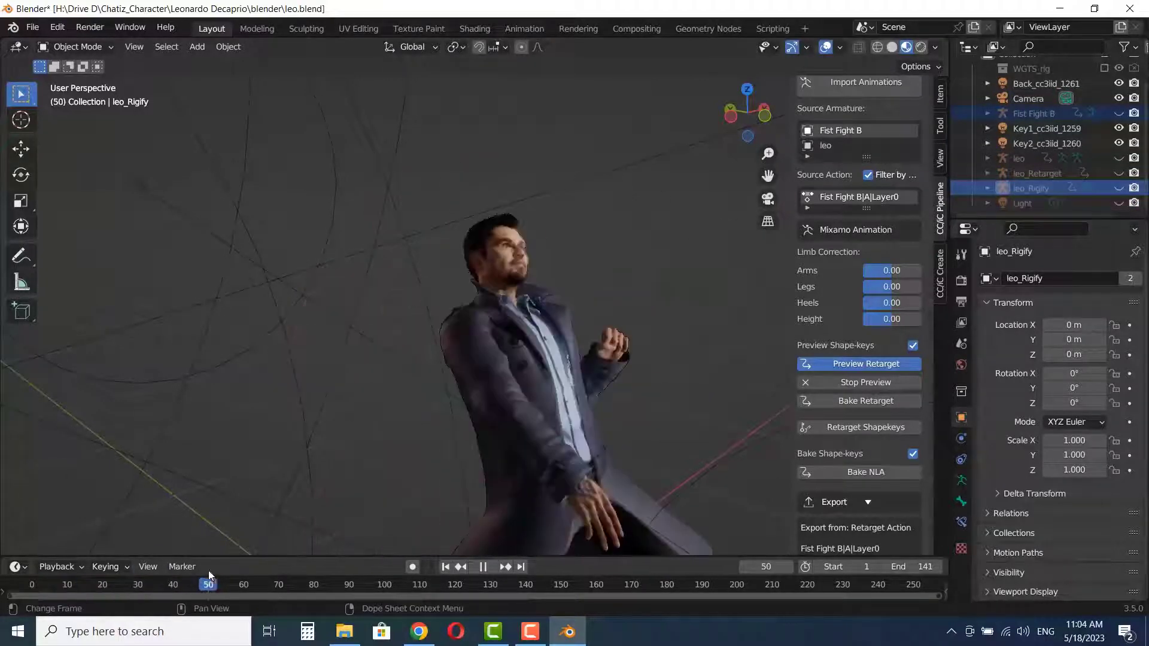
scroll(556, 337, "up", 3)
key("space")
scroll(613, 368, "down", 2)
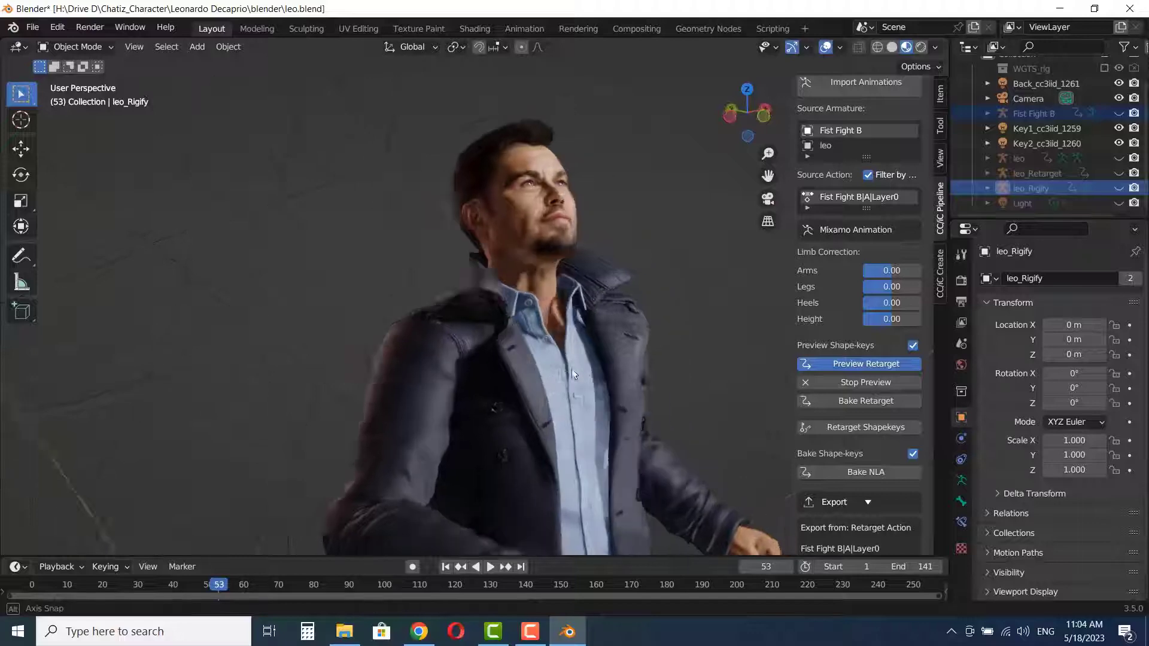
scroll(572, 369, "down", 2)
middle_click_drag(539, 365, 393, 523)
key("space")
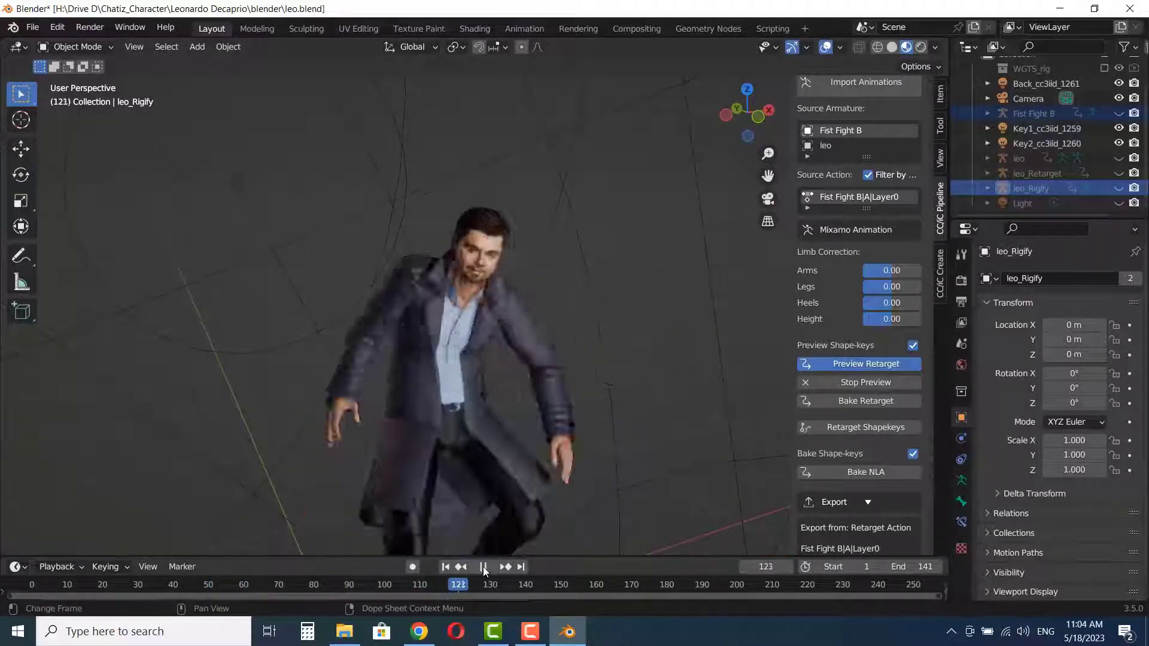
key("space")
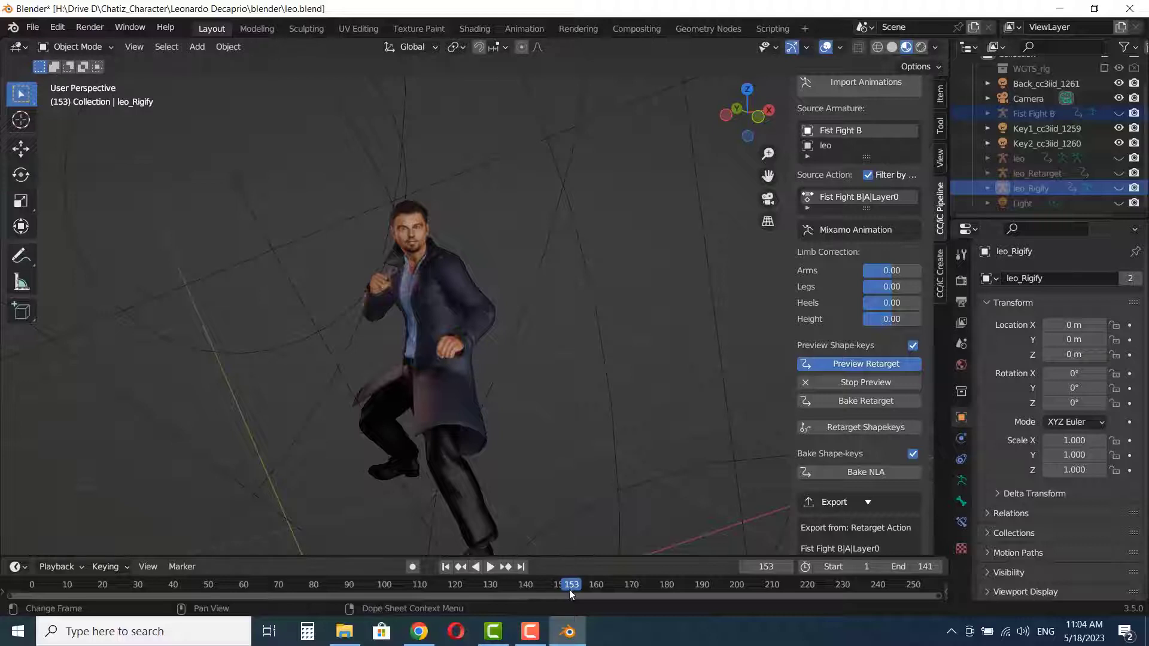
key("space")
key("space")
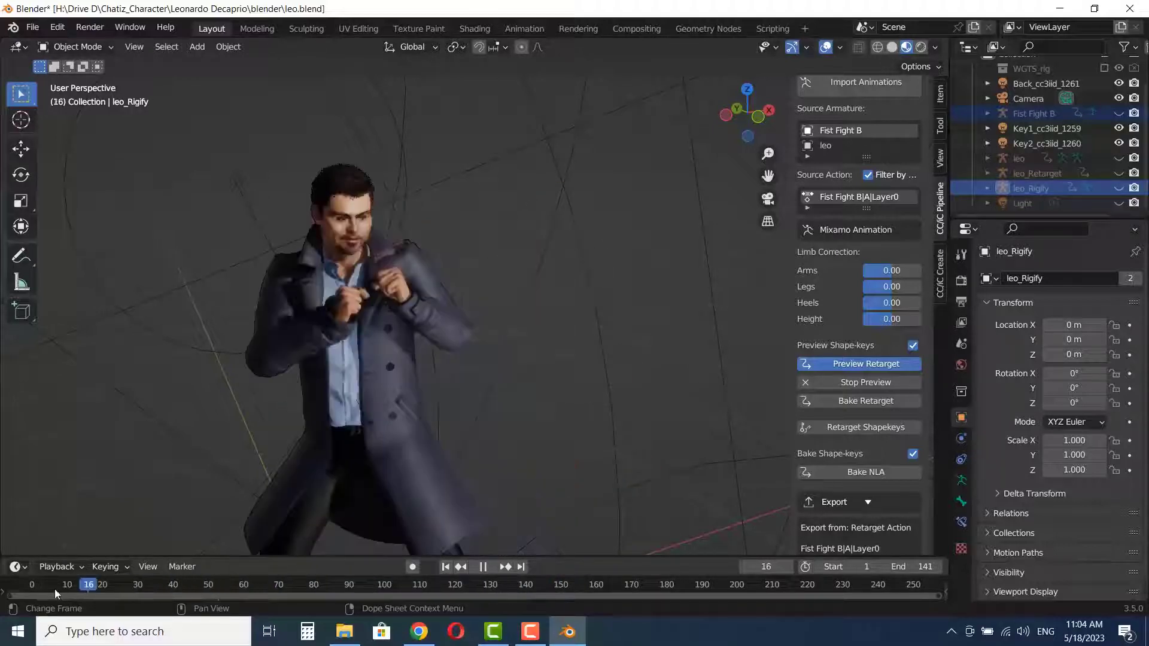
left_click_drag(213, 590, 31, 589)
scroll(844, 459, "down", 1)
scroll(844, 460, "down", 2)
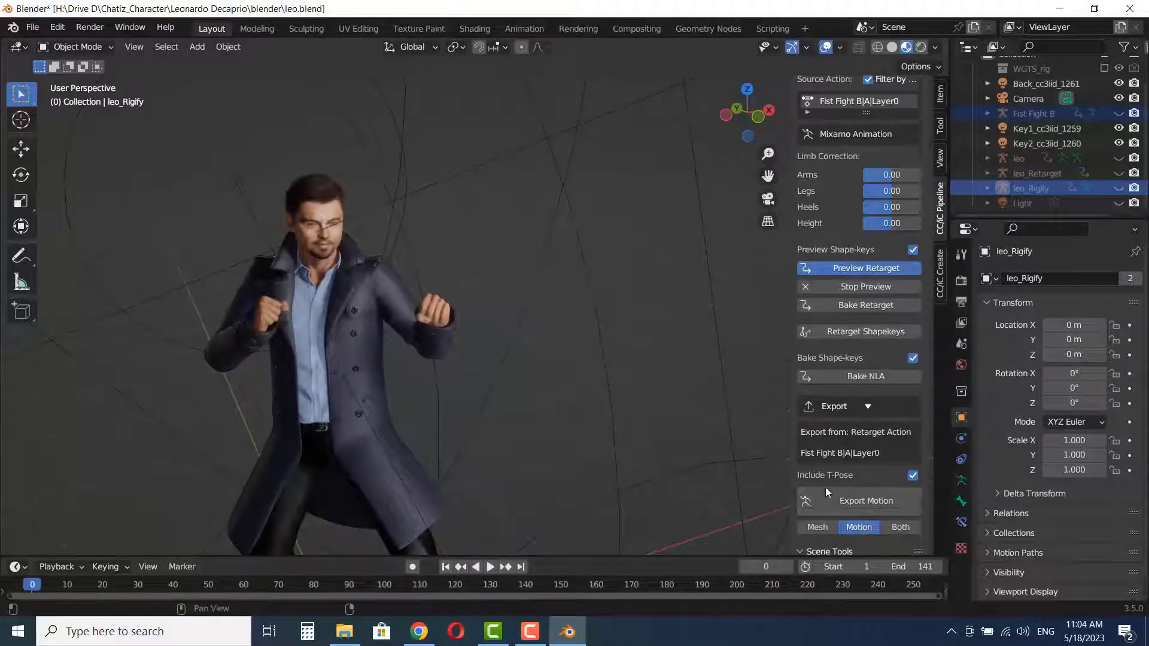
scroll(798, 496, "down", 2)
scroll(831, 463, "down", 2)
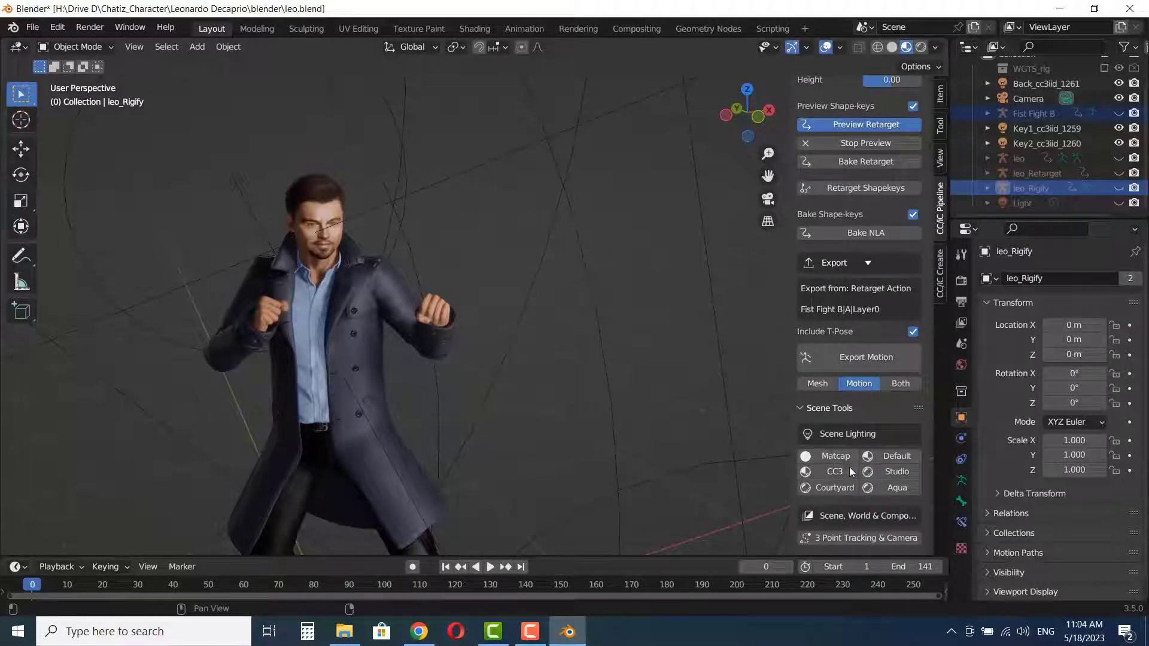
Step: Cycle through the Default, Studio, Courtyard, Aqua and Matcap lighting presets, ending on CC3
left_click(900, 458)
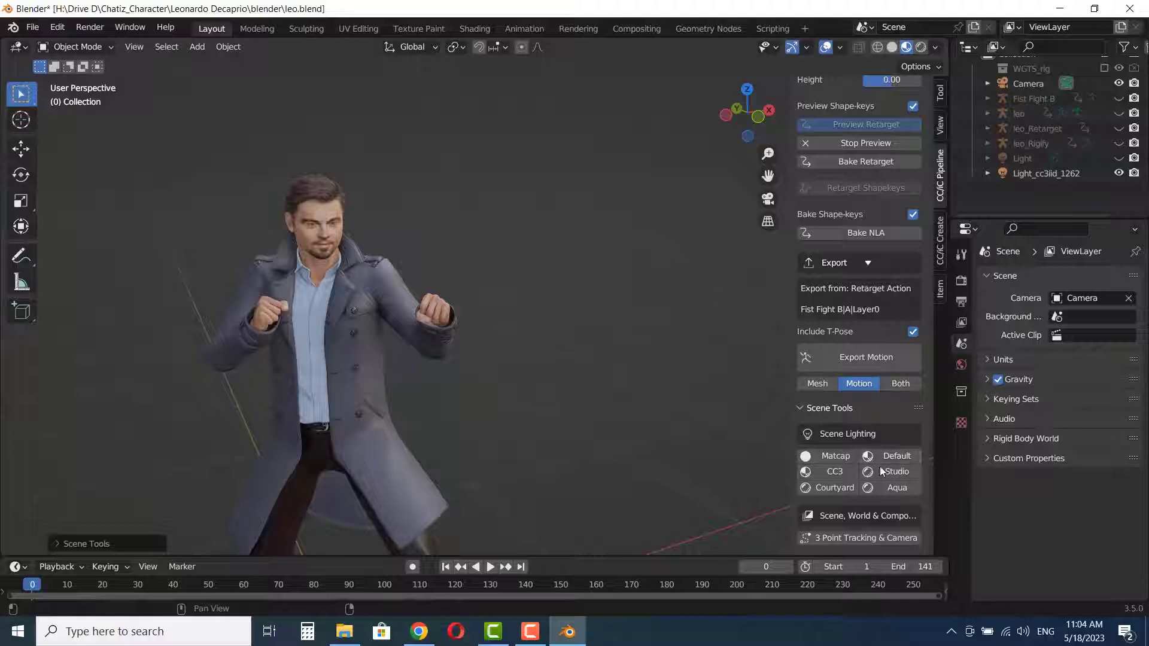
left_click(882, 470)
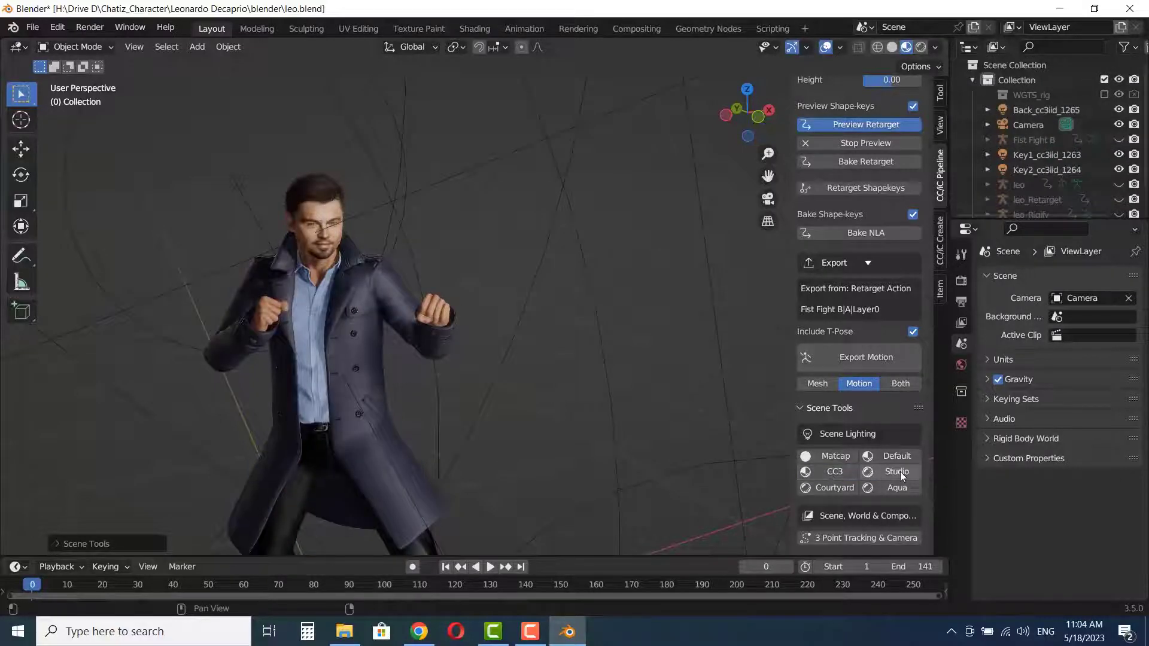
left_click(823, 490)
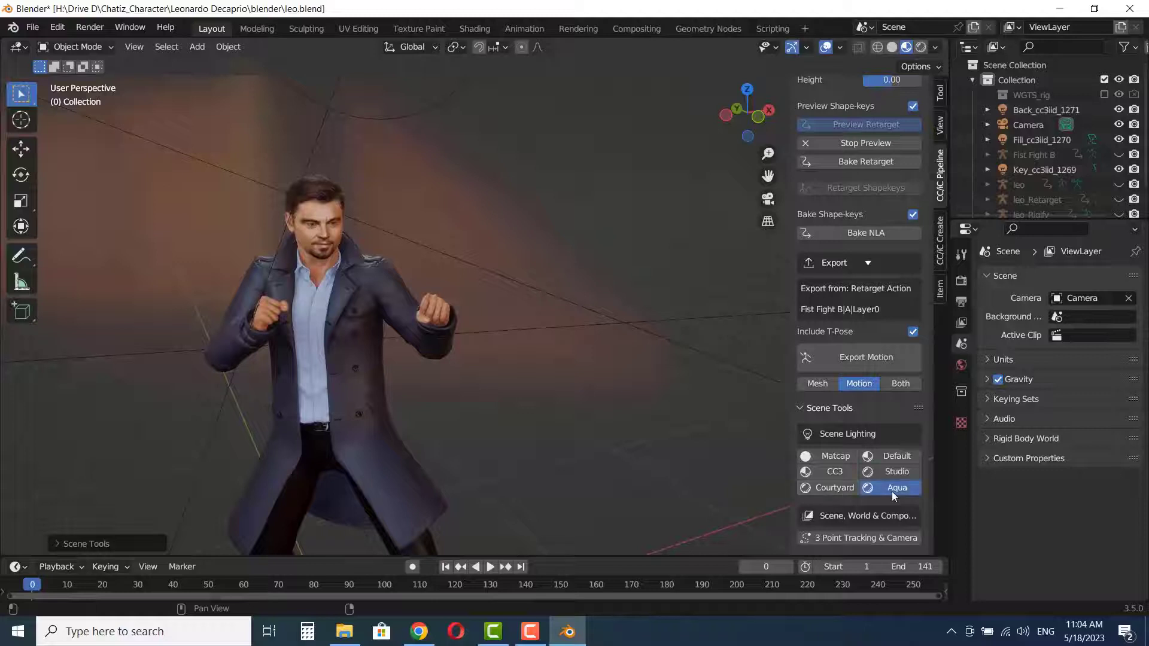
left_click(891, 491)
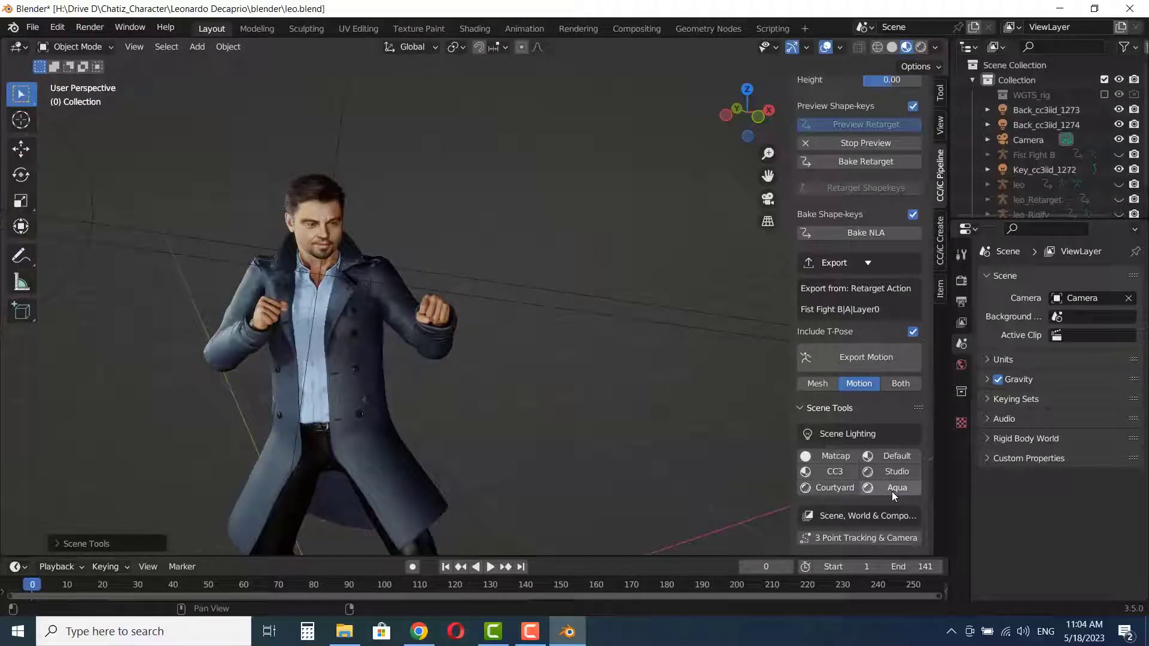
left_click(836, 455)
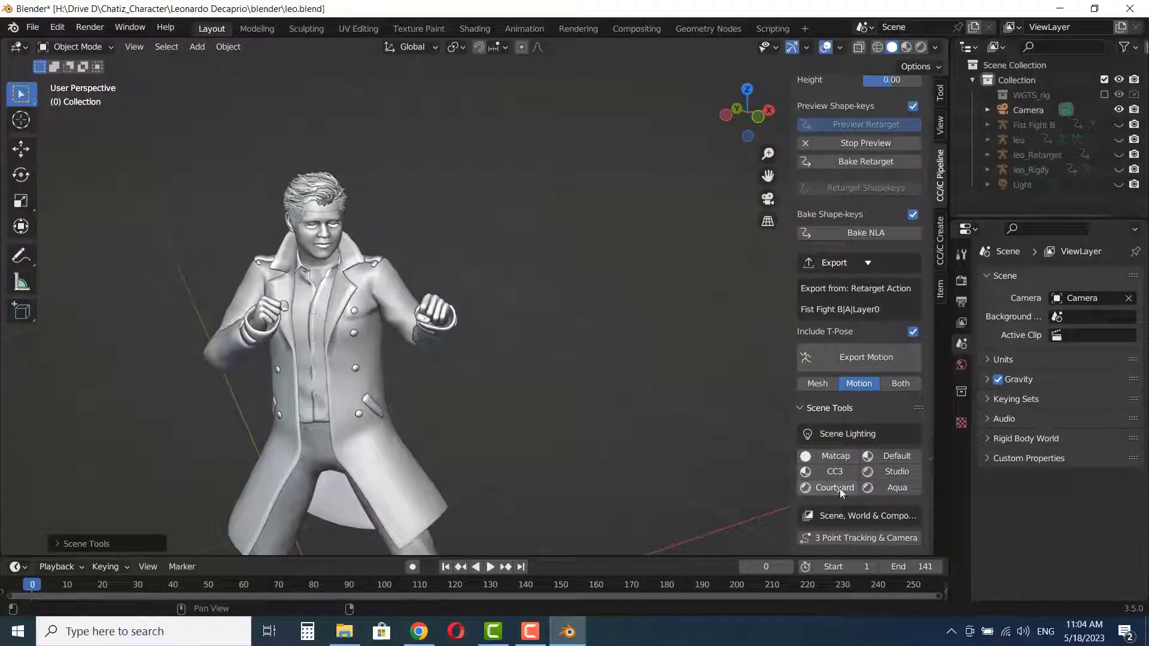
left_click(834, 471)
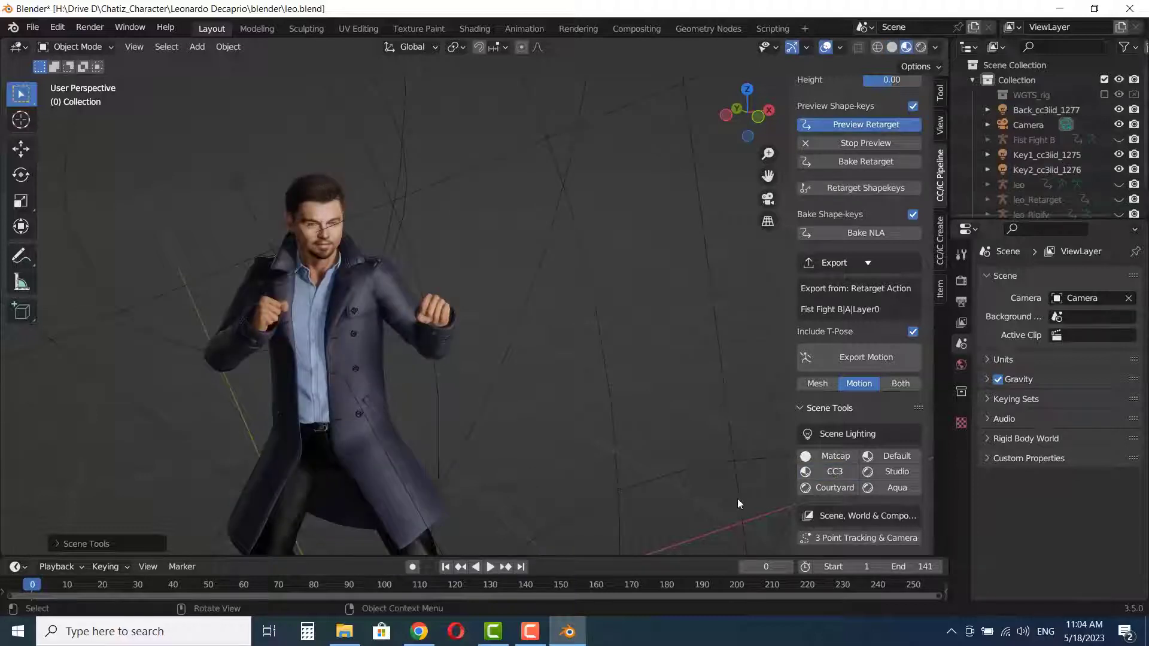
Step: Switch the viewport to Rendered shading and play the fight animation
left_click(922, 47)
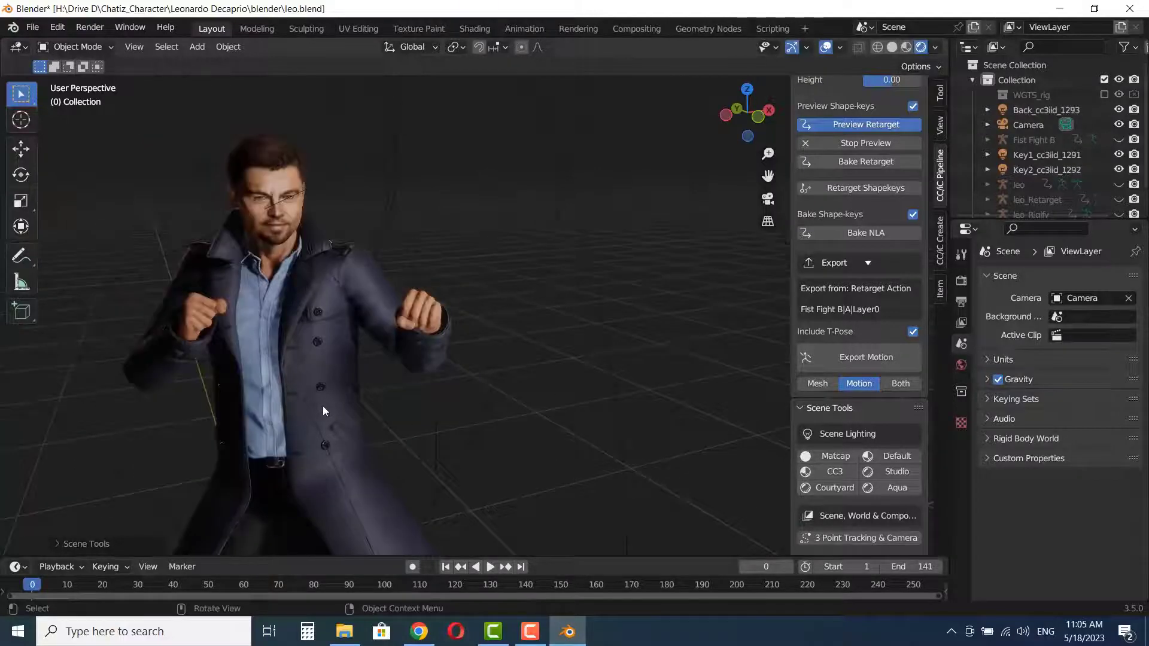
scroll(309, 398, "down", 3)
scroll(360, 400, "up", 1)
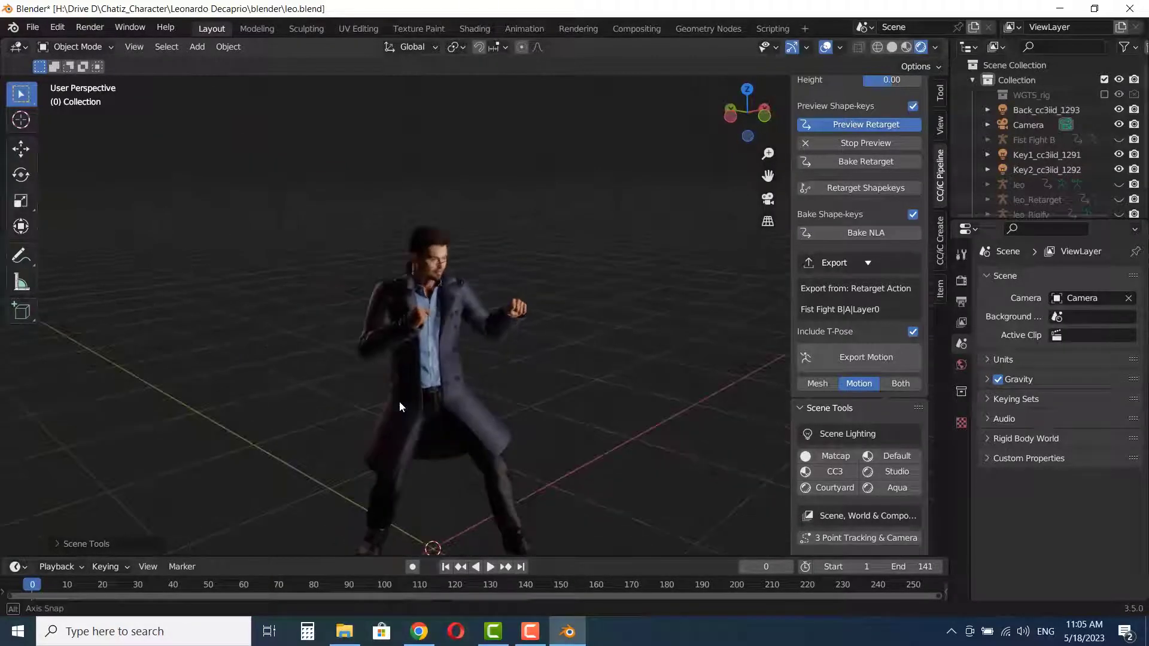
scroll(399, 401, "up", 2)
scroll(399, 377, "down", 2)
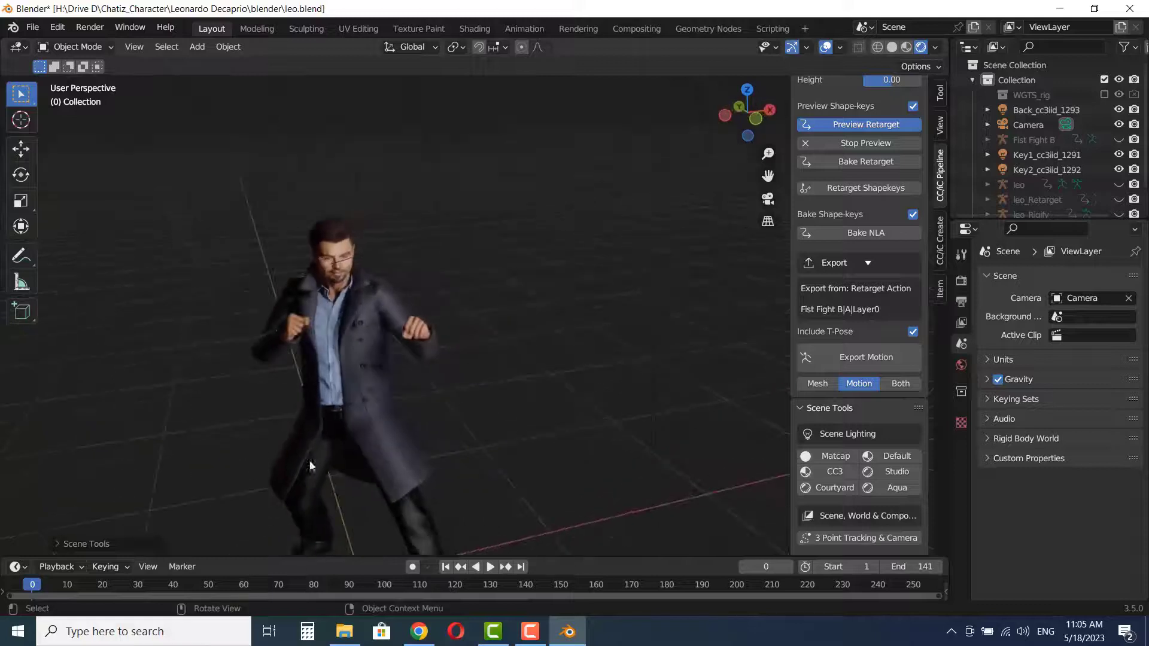
key("space")
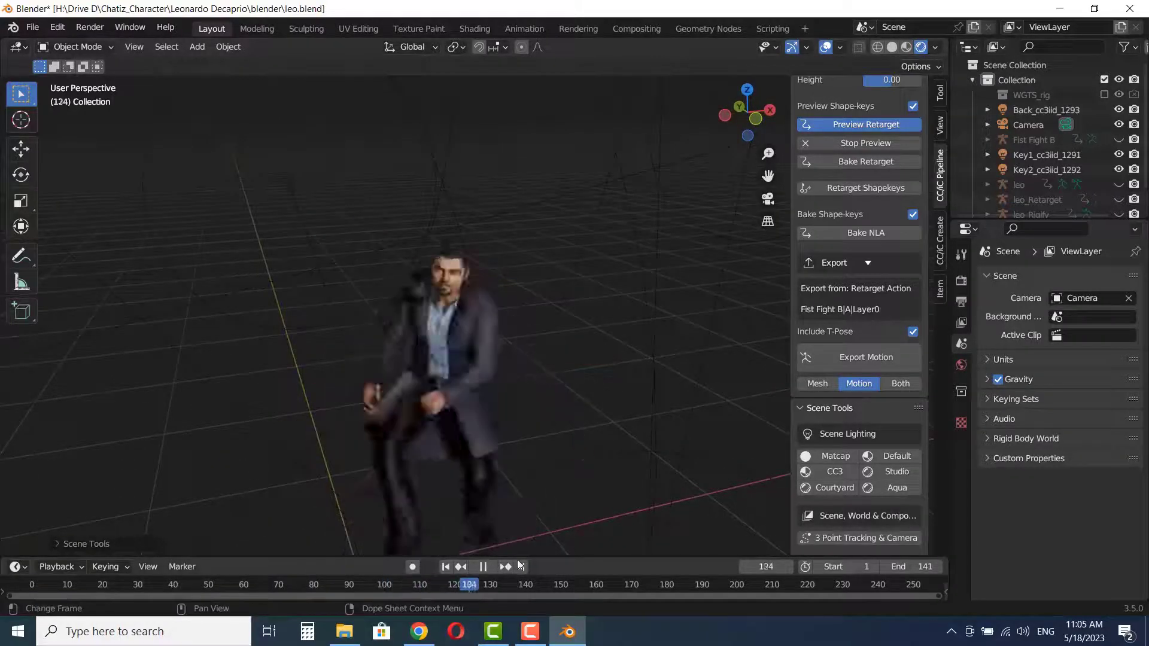